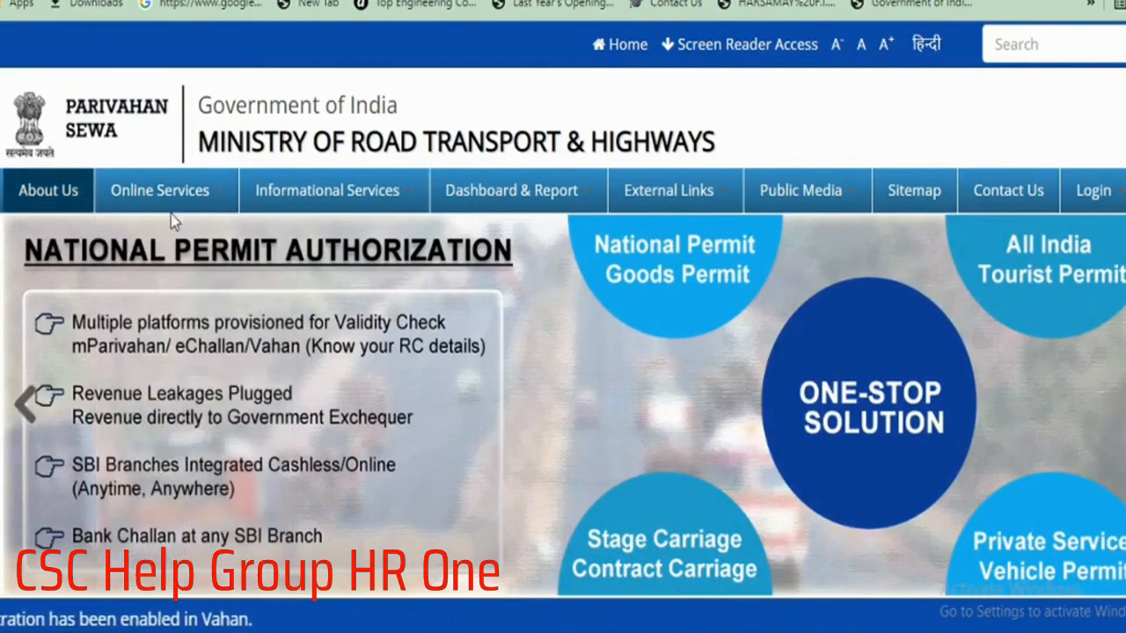
# Open the driving licence related online services and select Haryana as the state for the service.
pyautogui.moveTo(180, 207)
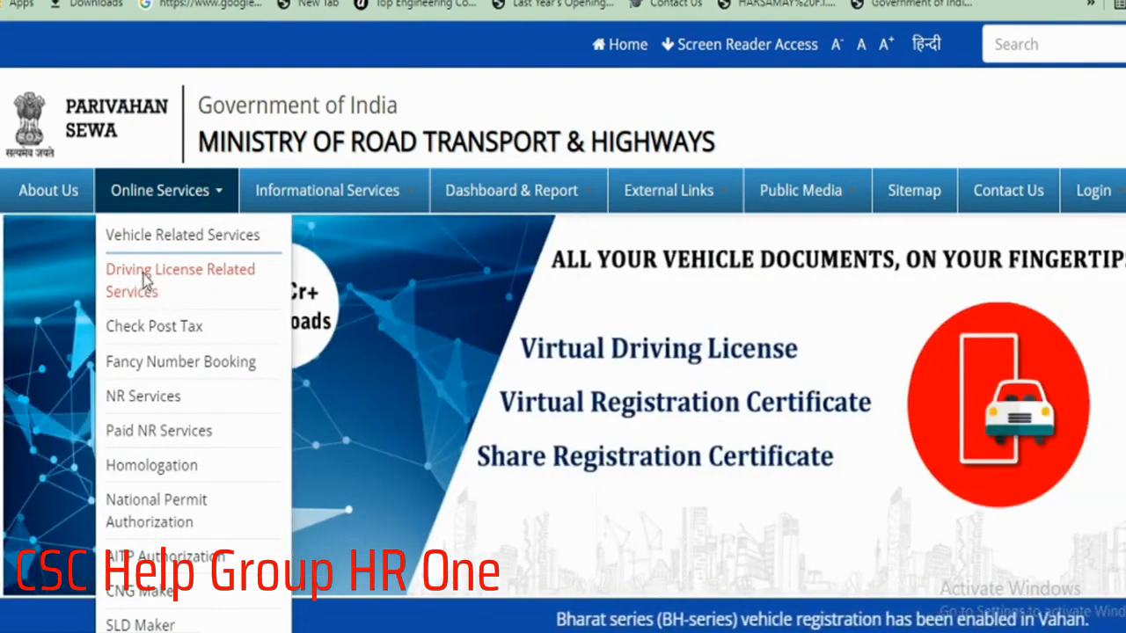
pyautogui.click(145, 279)
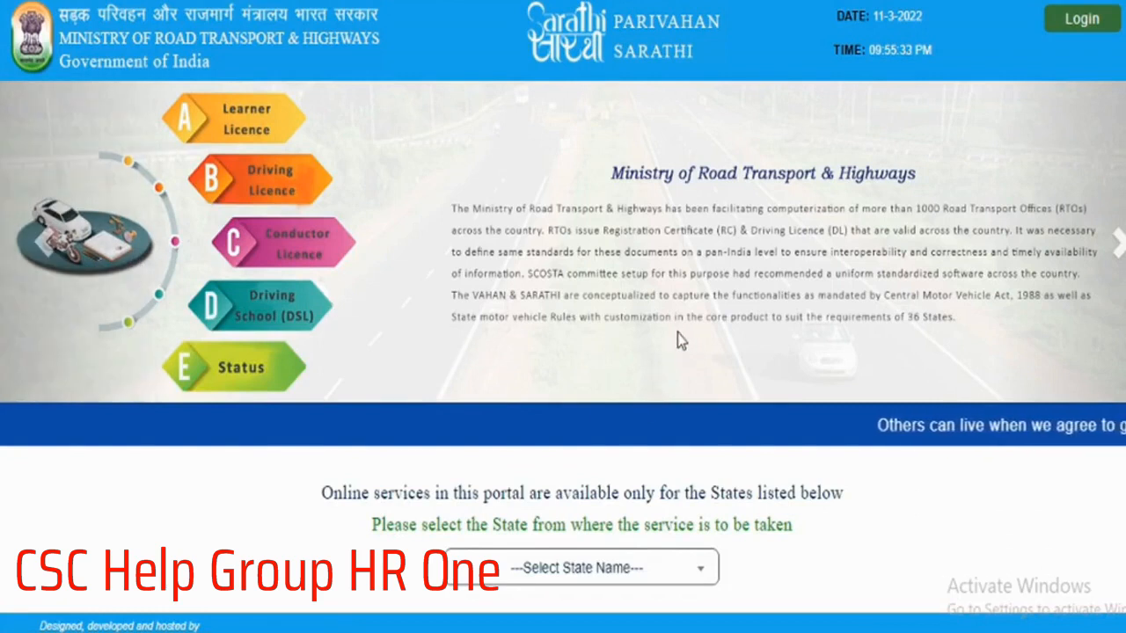
pyautogui.scroll(-1, 644, 570)
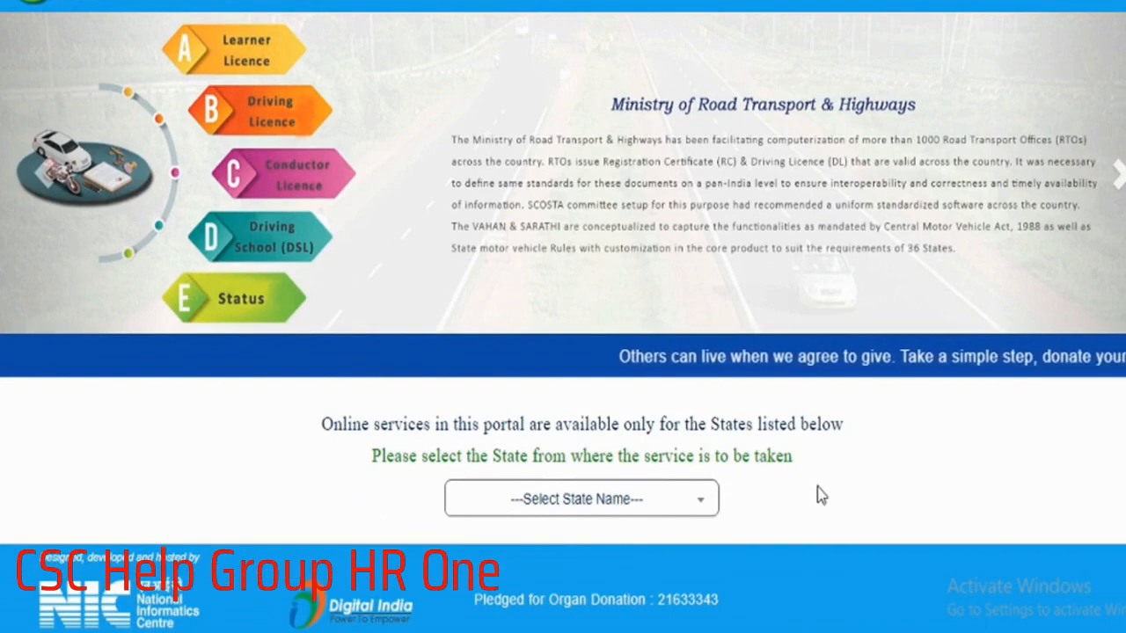
pyautogui.scroll(2, 817, 485)
pyautogui.scroll(-2, 800, 484)
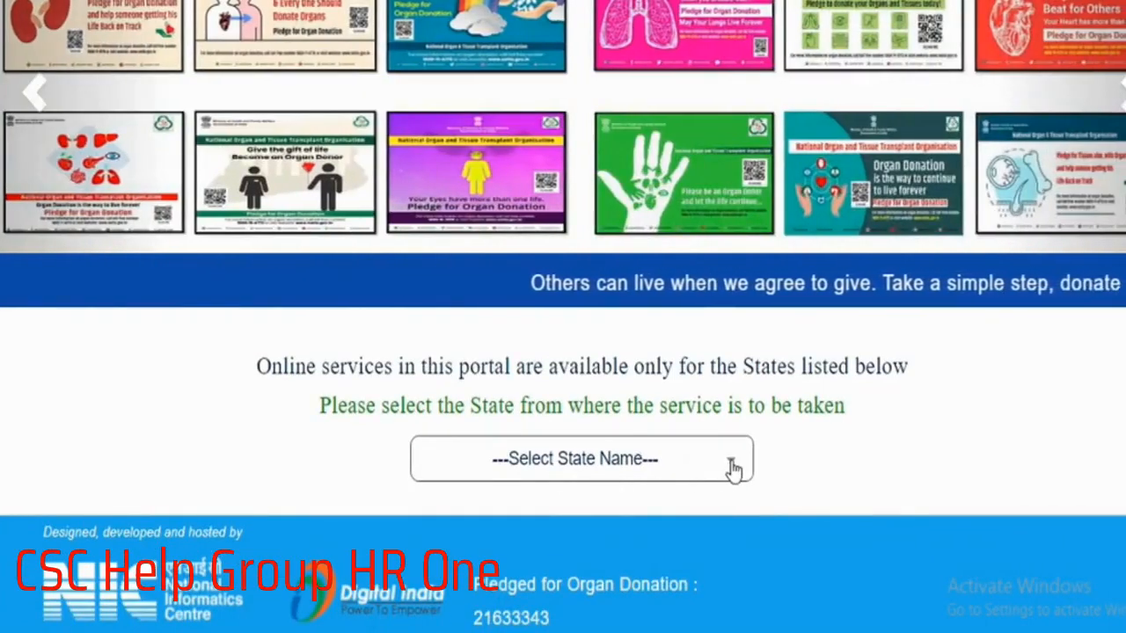
pyautogui.click(729, 468)
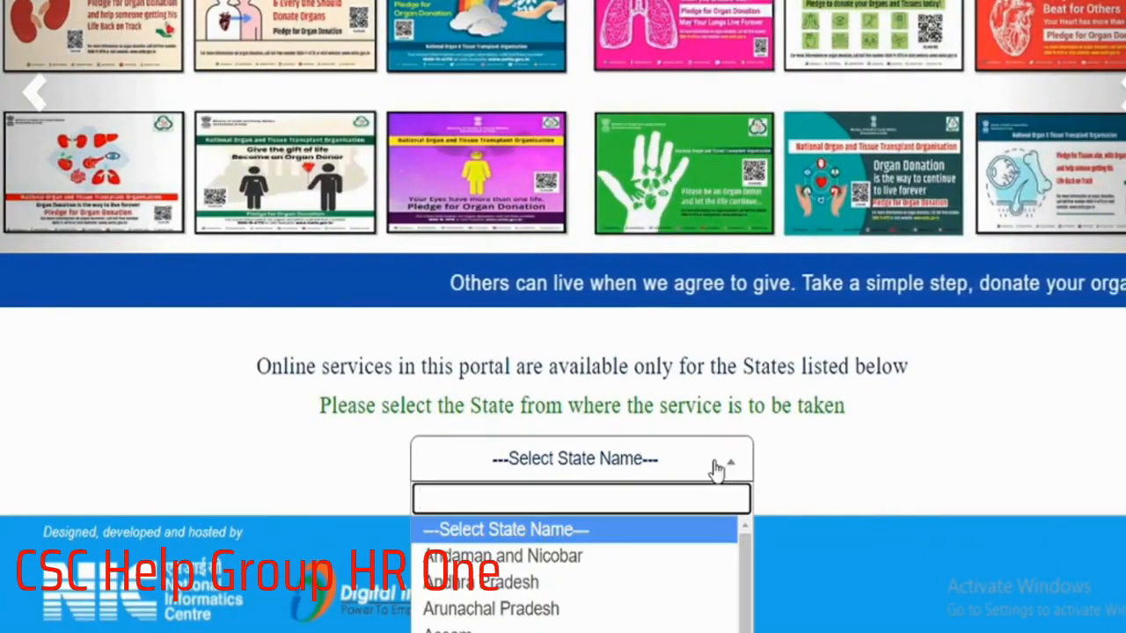
pyautogui.scroll(-1, 716, 471)
pyautogui.scroll(-3, 691, 470)
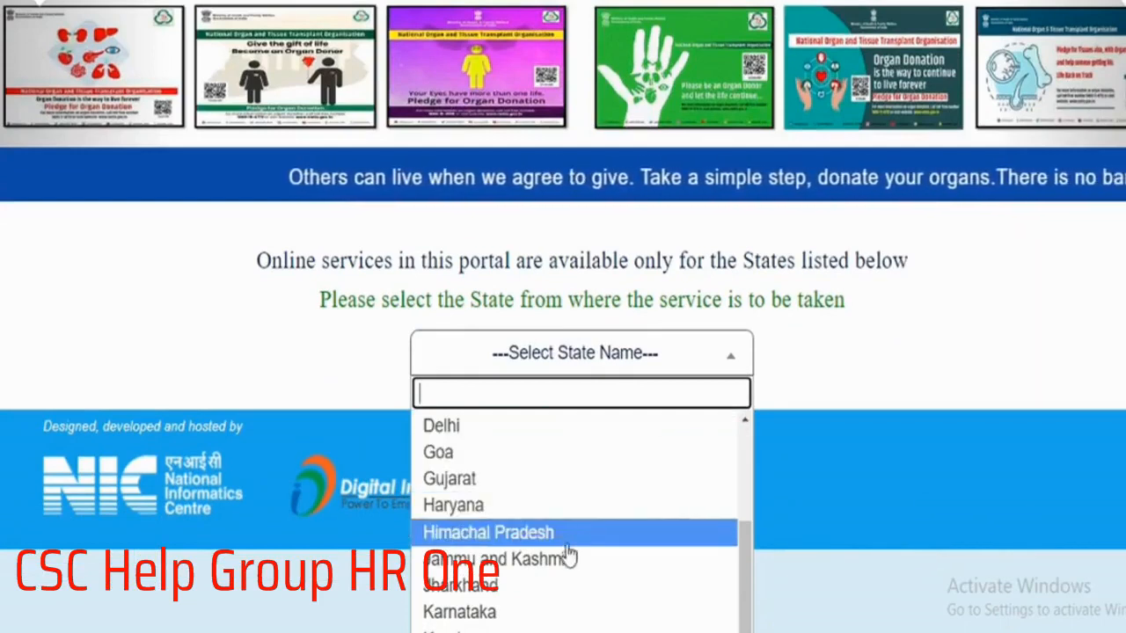
pyautogui.scroll(-2, 568, 540)
pyautogui.scroll(2, 568, 536)
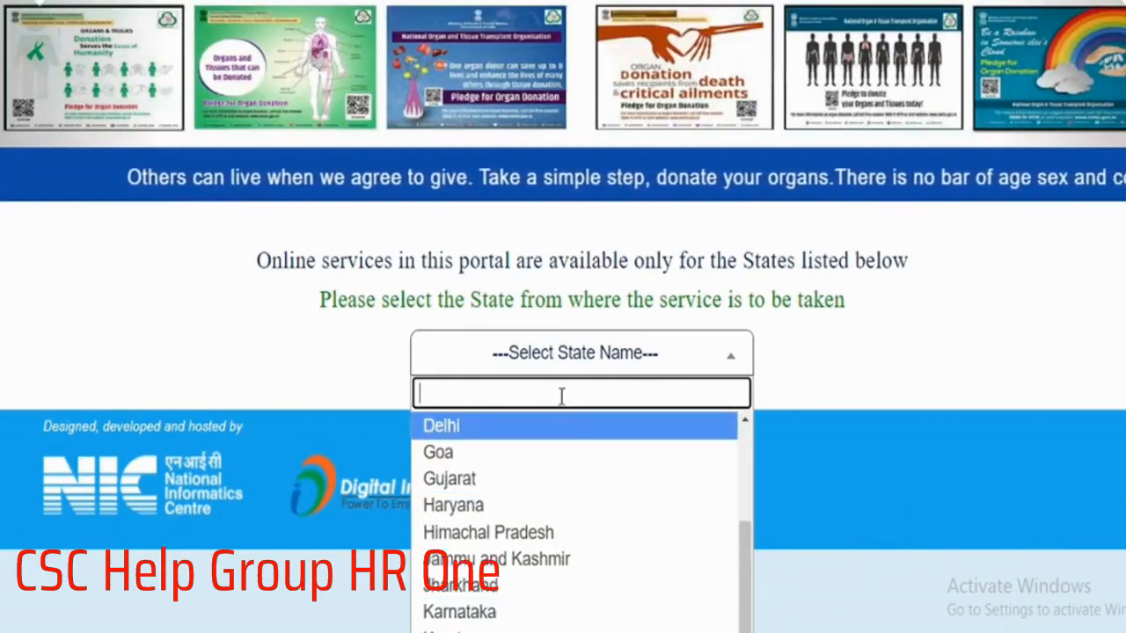
pyautogui.click(513, 508)
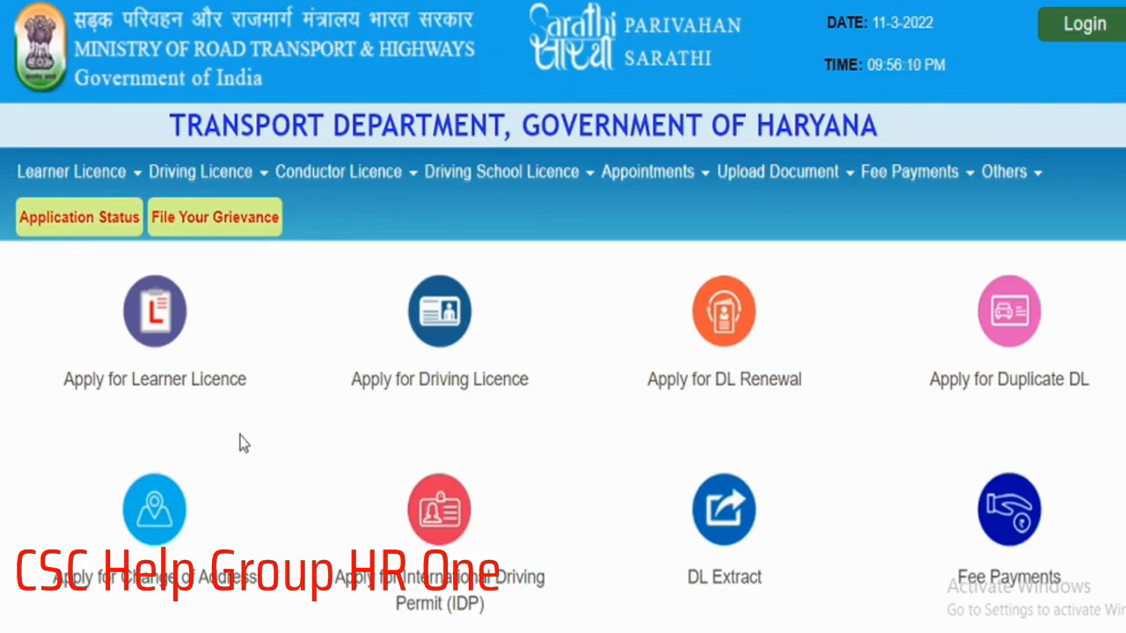
# Look over the Haryana transport services and start a learner licence application.
pyautogui.scroll(-2, 512, 427)
pyautogui.scroll(-6, 562, 405)
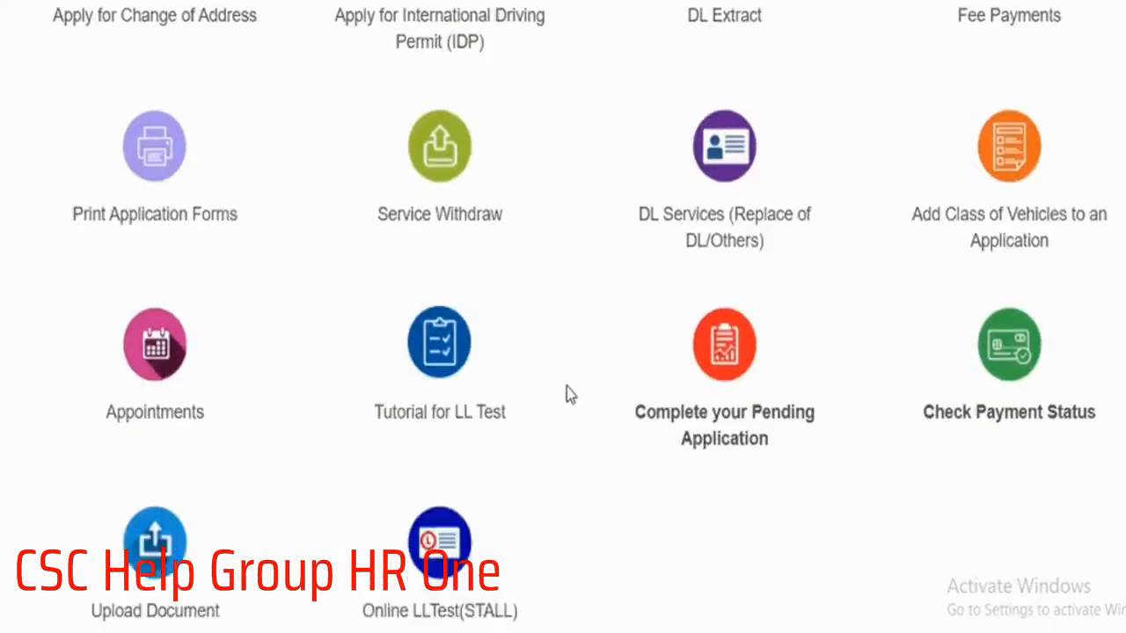
pyautogui.scroll(4, 553, 410)
pyautogui.scroll(4, 553, 410)
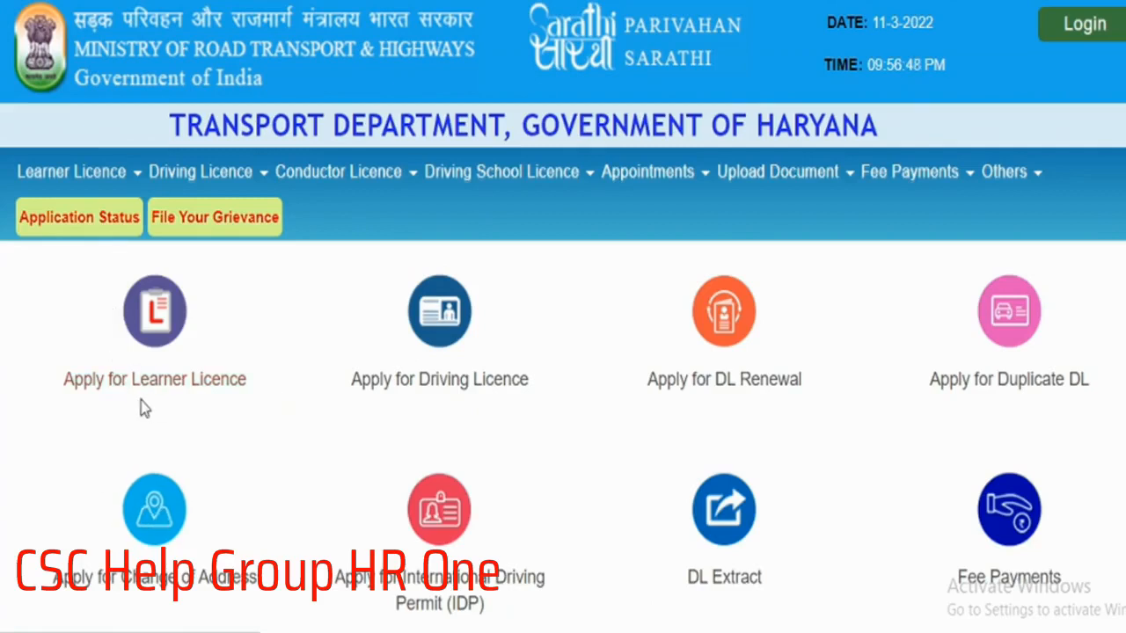
pyautogui.click(154, 323)
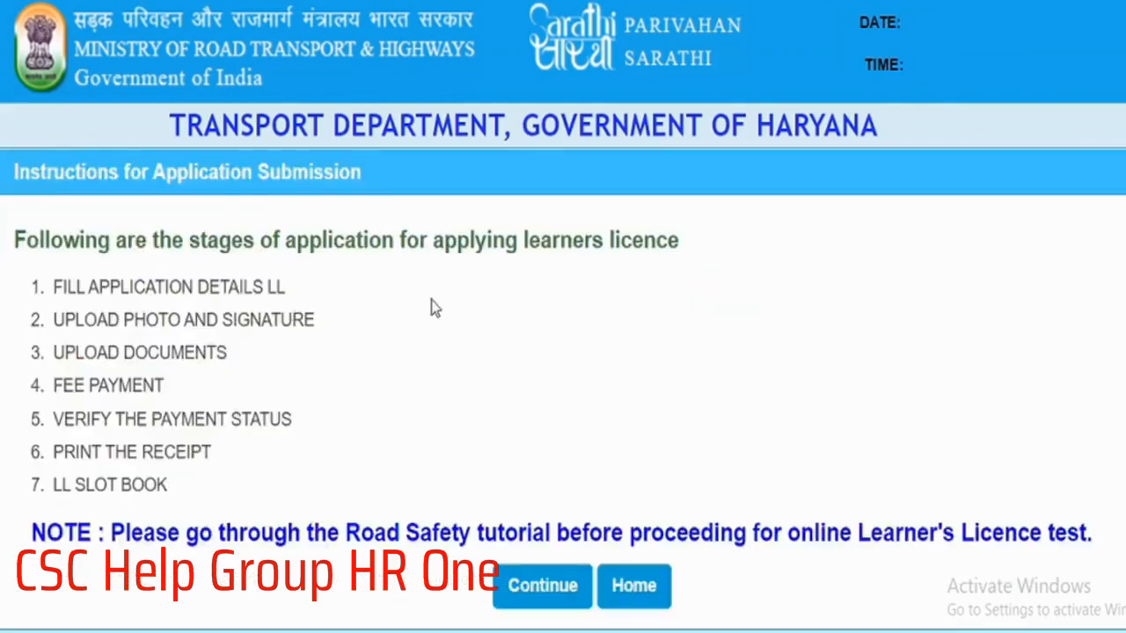
# Read through the seven application stages for a learner's licence, from filling in application details to LL slot booking.
pyautogui.scroll(-2, 550, 326)
pyautogui.scroll(2, 541, 325)
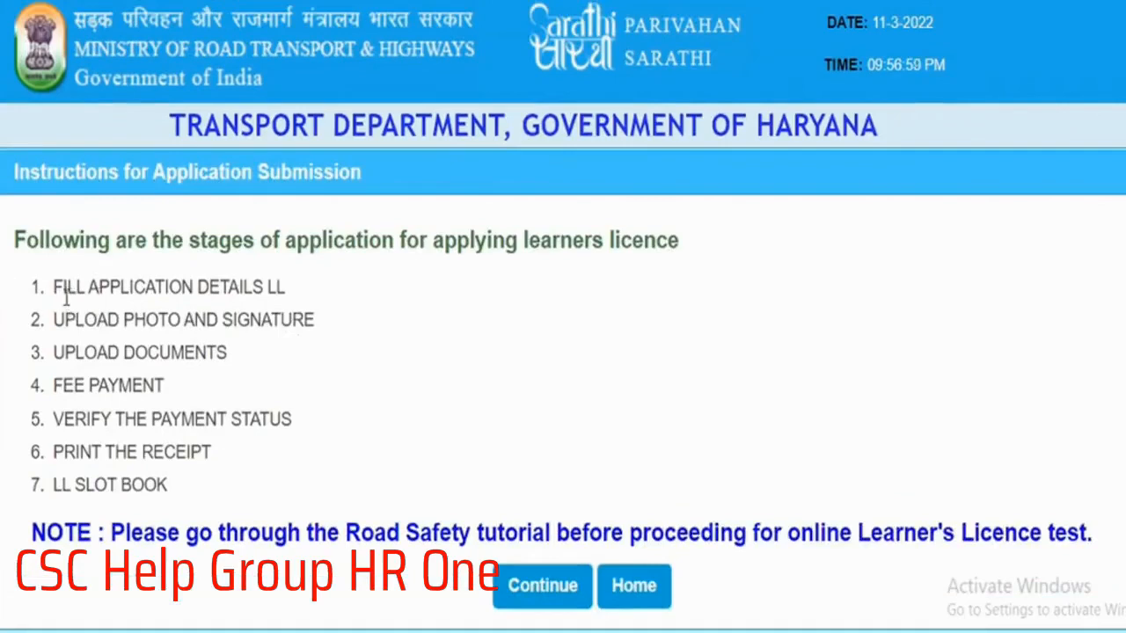
pyautogui.moveTo(53, 287); pyautogui.dragTo(293, 303)
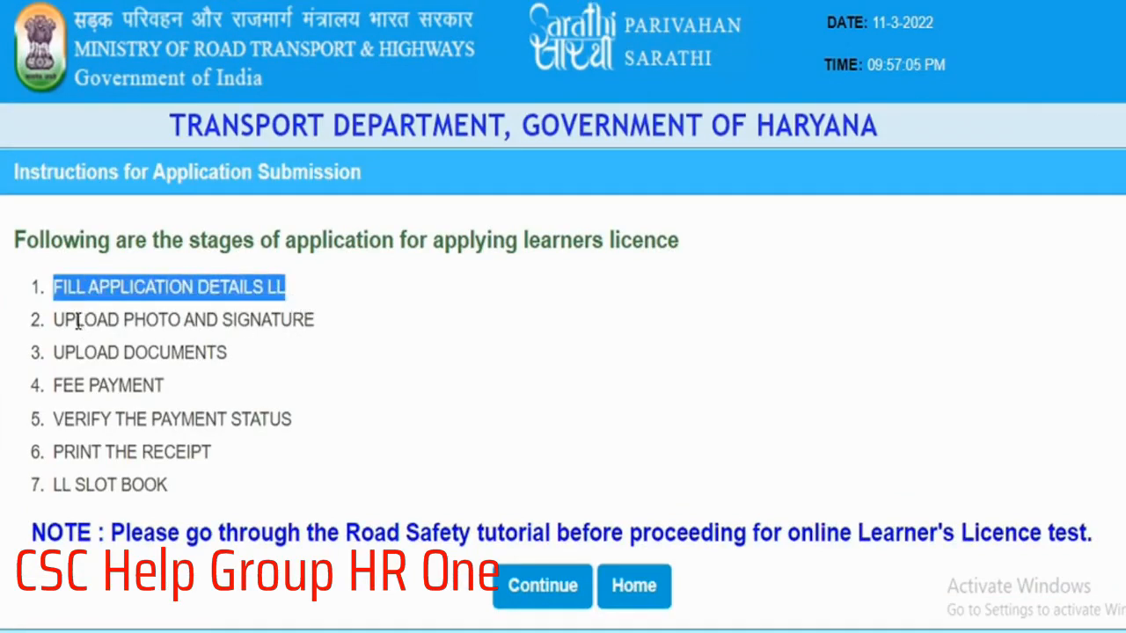
pyautogui.moveTo(56, 320); pyautogui.dragTo(315, 322)
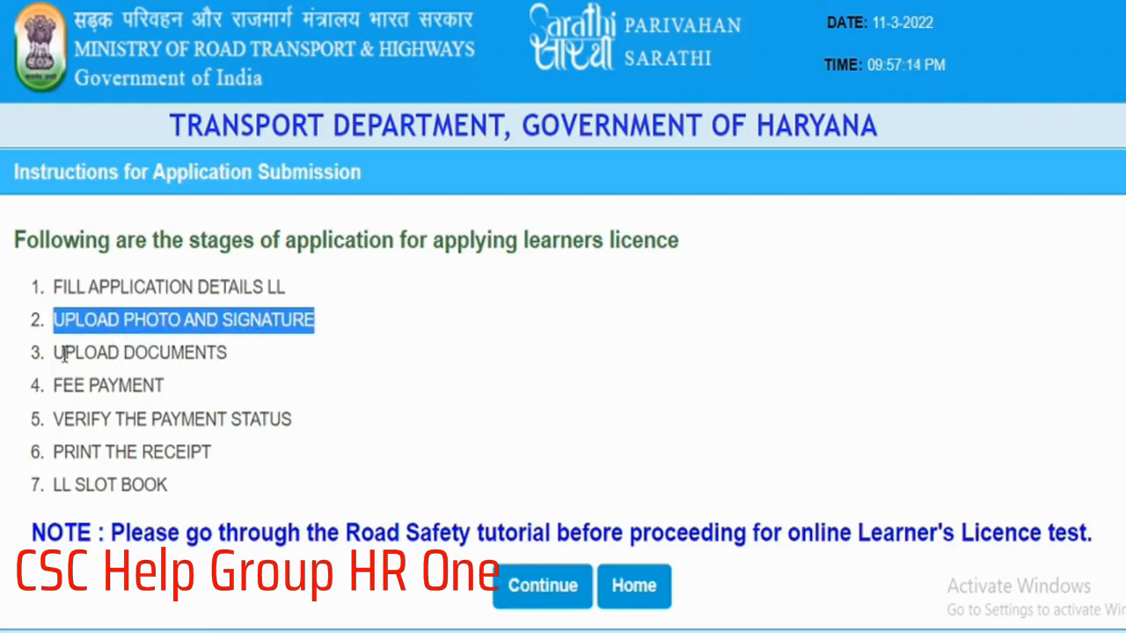
pyautogui.moveTo(65, 354); pyautogui.dragTo(219, 360)
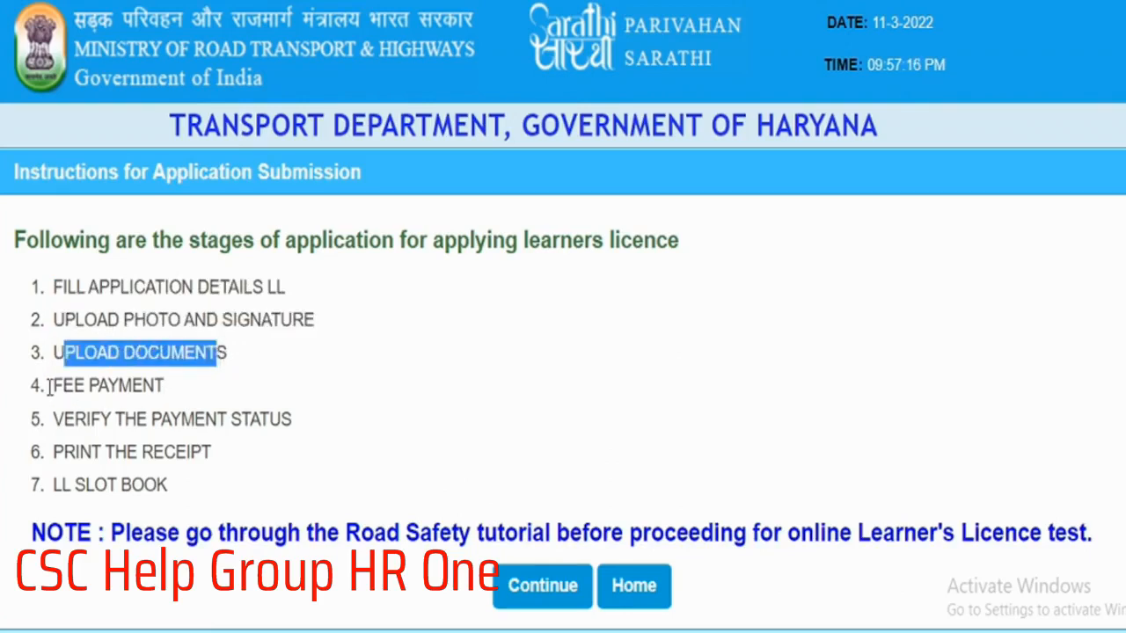
pyautogui.moveTo(50, 386); pyautogui.dragTo(167, 385)
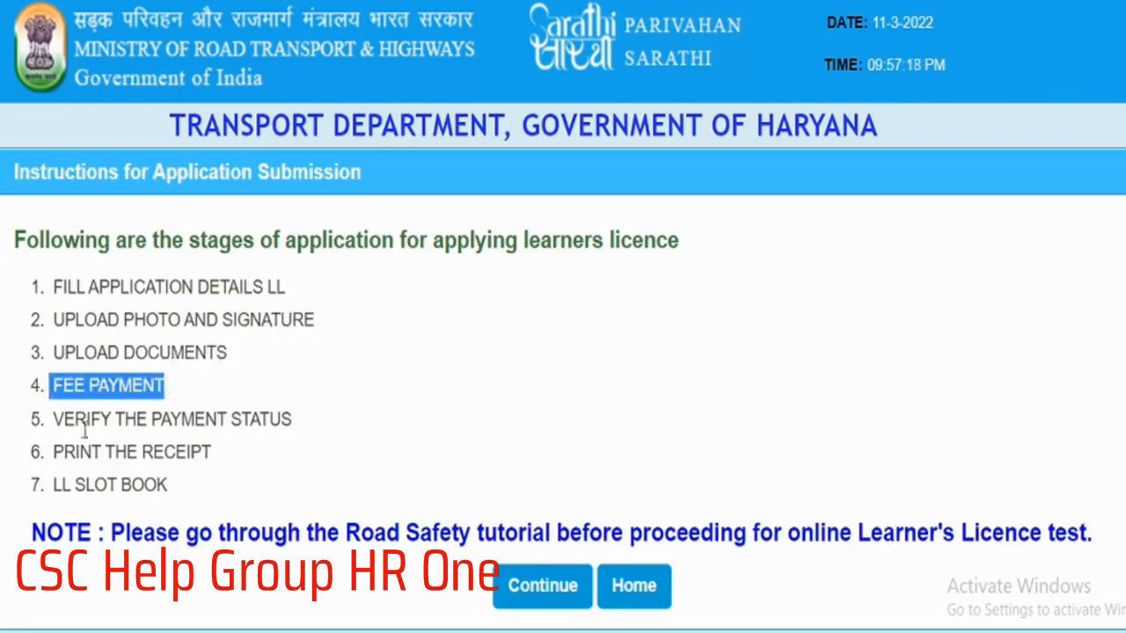
pyautogui.moveTo(51, 420); pyautogui.dragTo(291, 414)
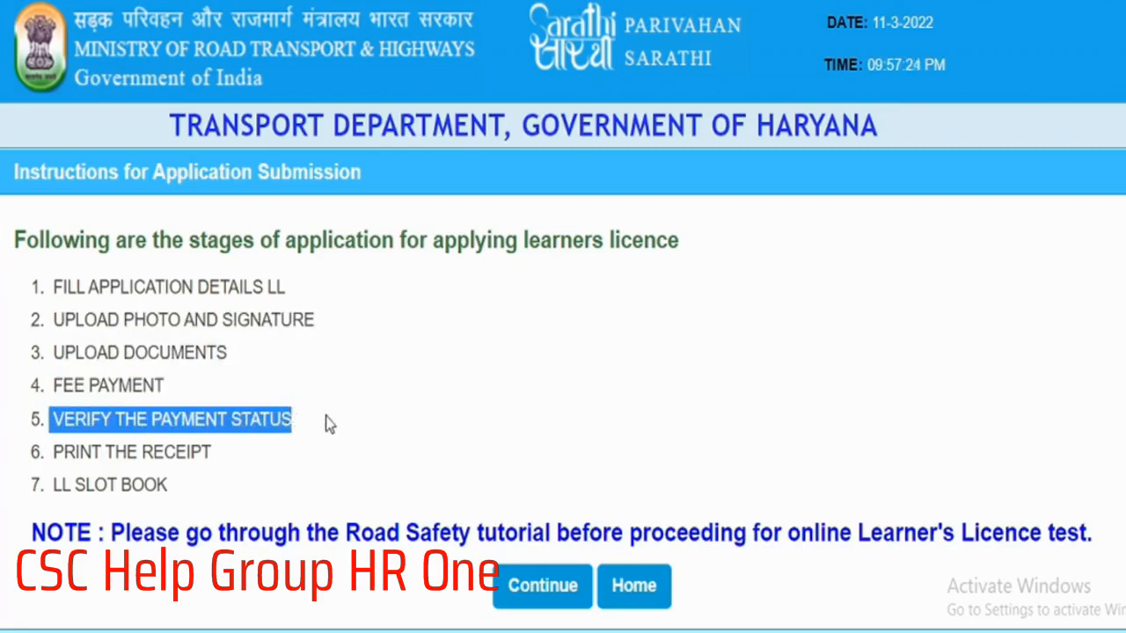
pyautogui.moveTo(54, 455); pyautogui.dragTo(215, 466)
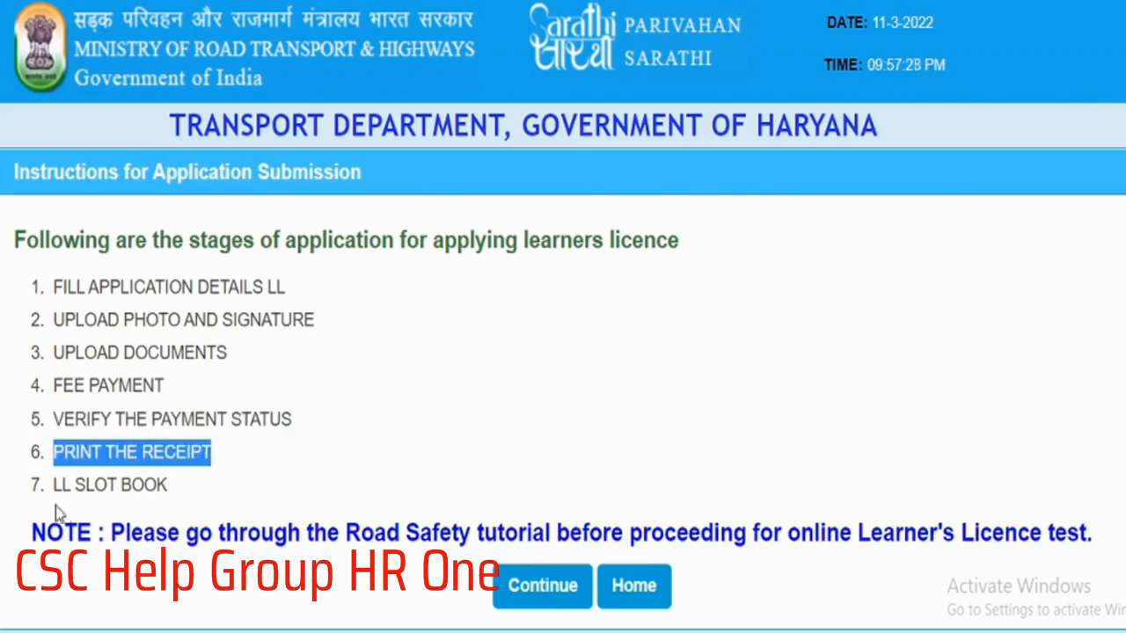
pyautogui.moveTo(50, 484); pyautogui.dragTo(231, 487)
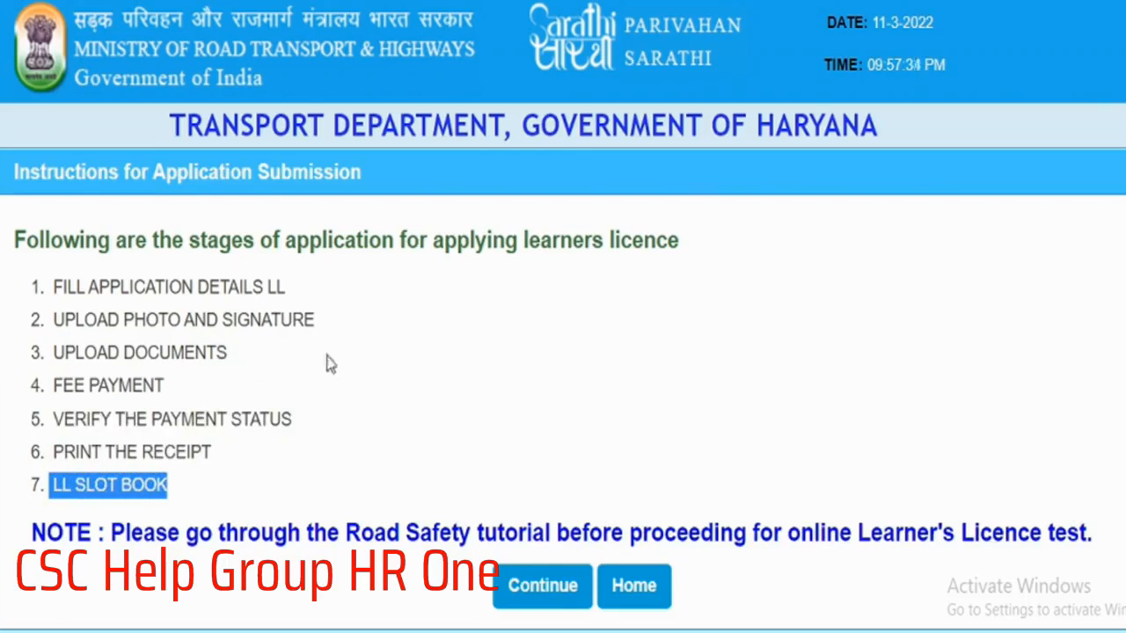
pyautogui.click(474, 403)
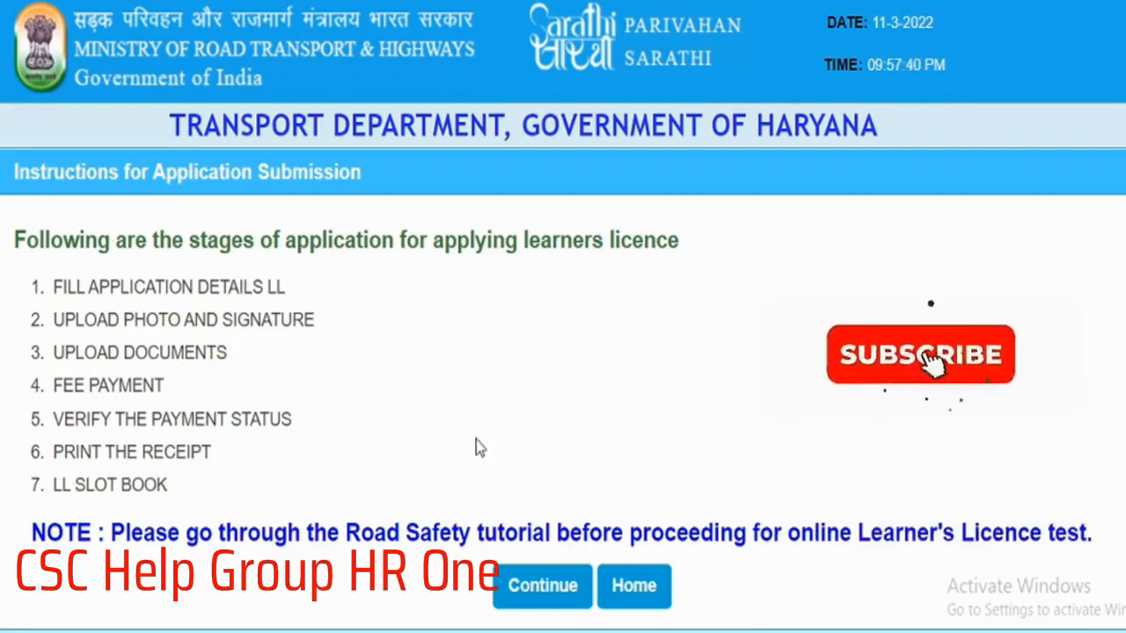
pyautogui.moveTo(87, 288); pyautogui.dragTo(283, 286)
pyautogui.click(514, 359)
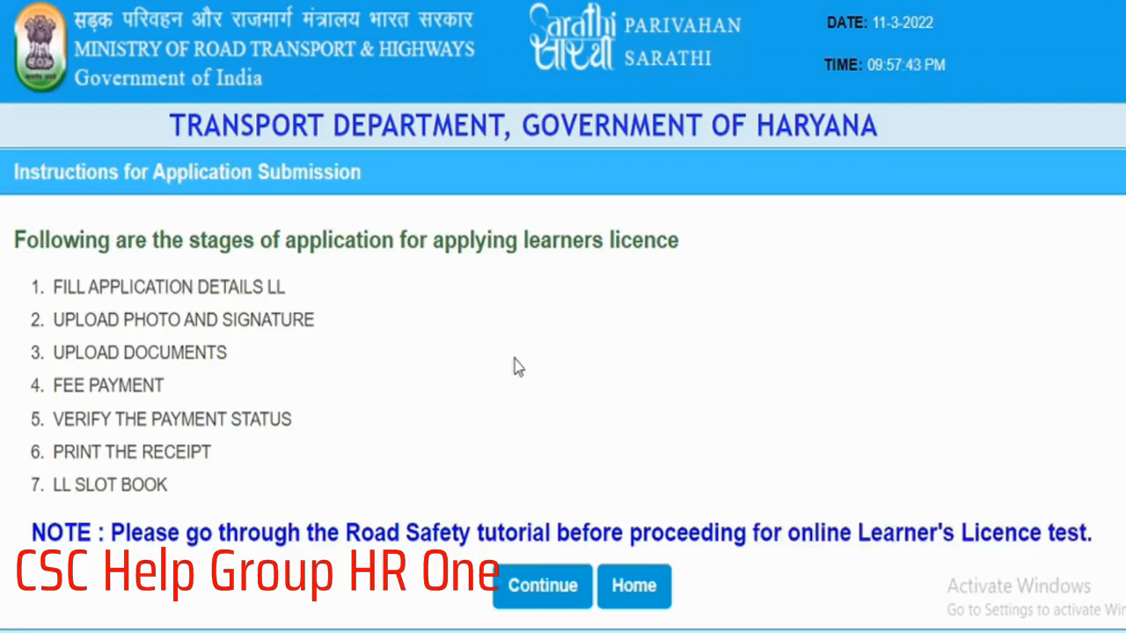
# Continue past the instructions and submit the General category for an applicant holding no driving or learner licence issued in India.
pyautogui.click(535, 598)
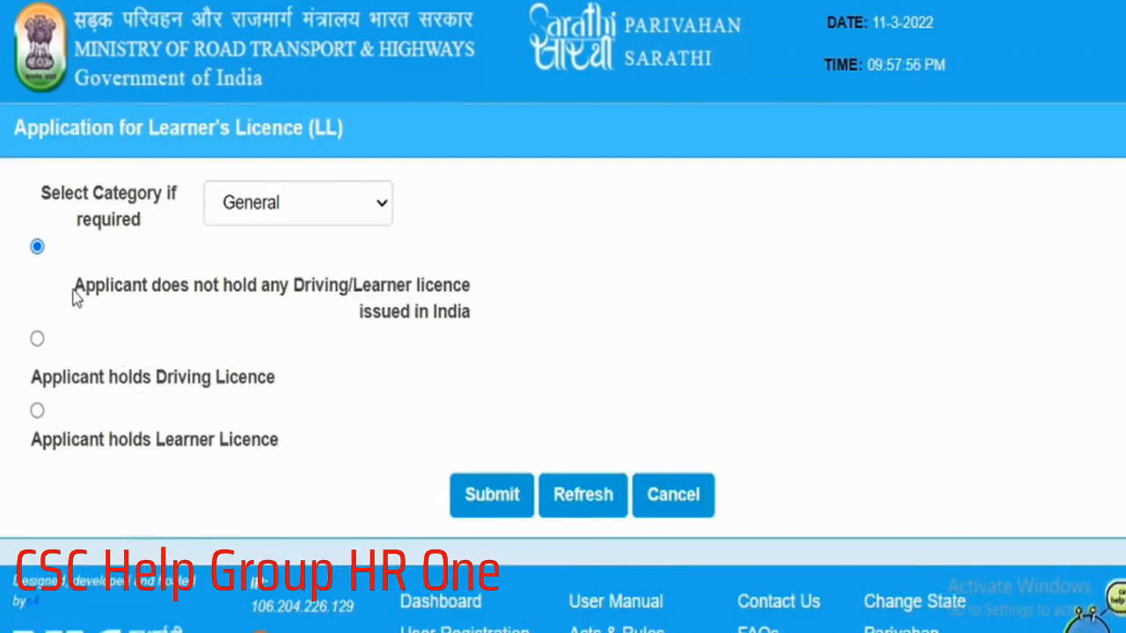
pyautogui.moveTo(74, 290); pyautogui.dragTo(488, 334)
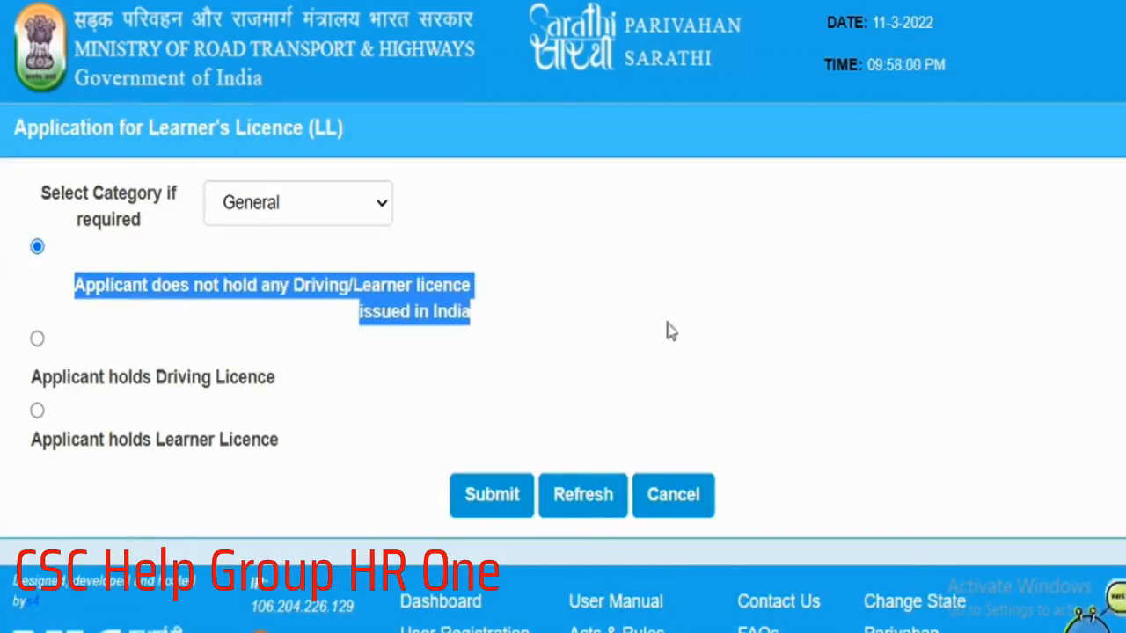
pyautogui.click(666, 311)
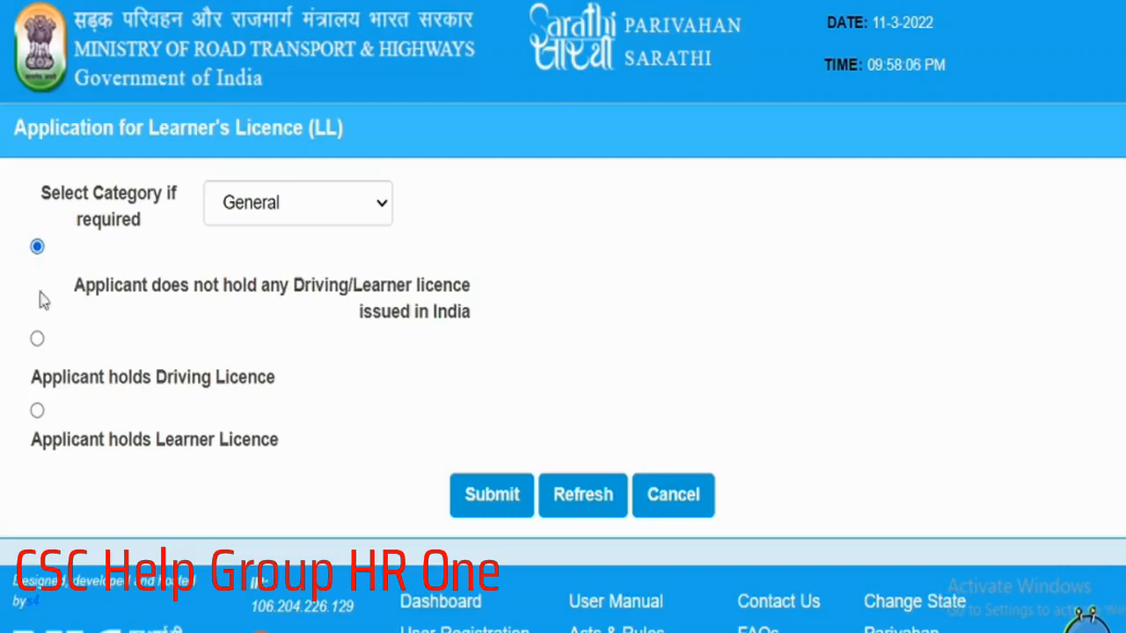
pyautogui.moveTo(33, 383); pyautogui.dragTo(286, 386)
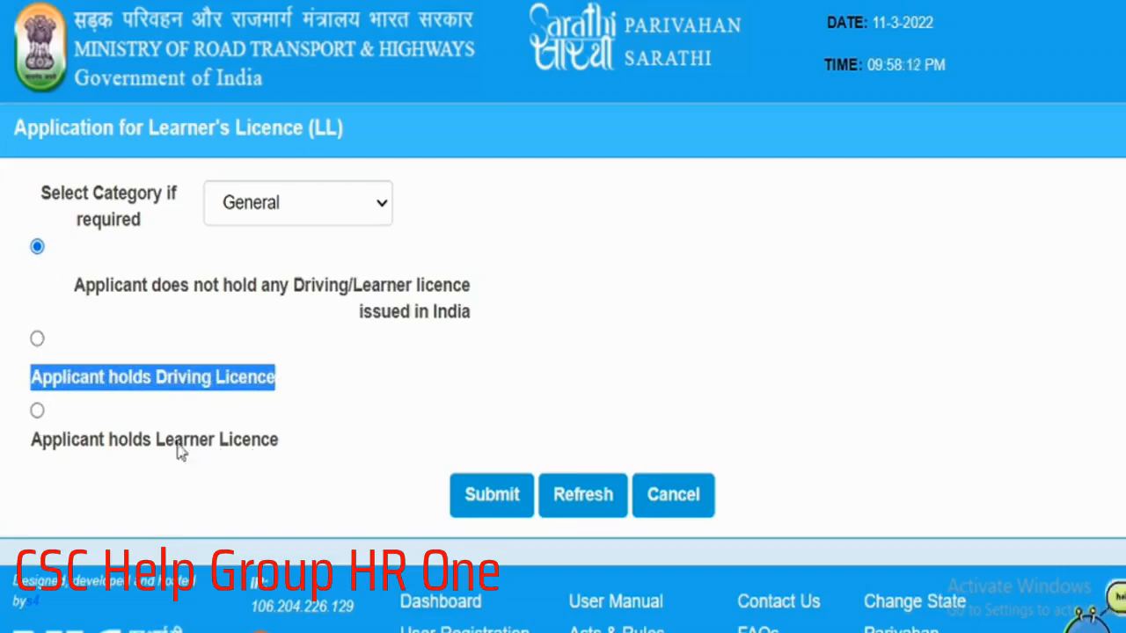
pyautogui.moveTo(20, 442); pyautogui.dragTo(260, 461)
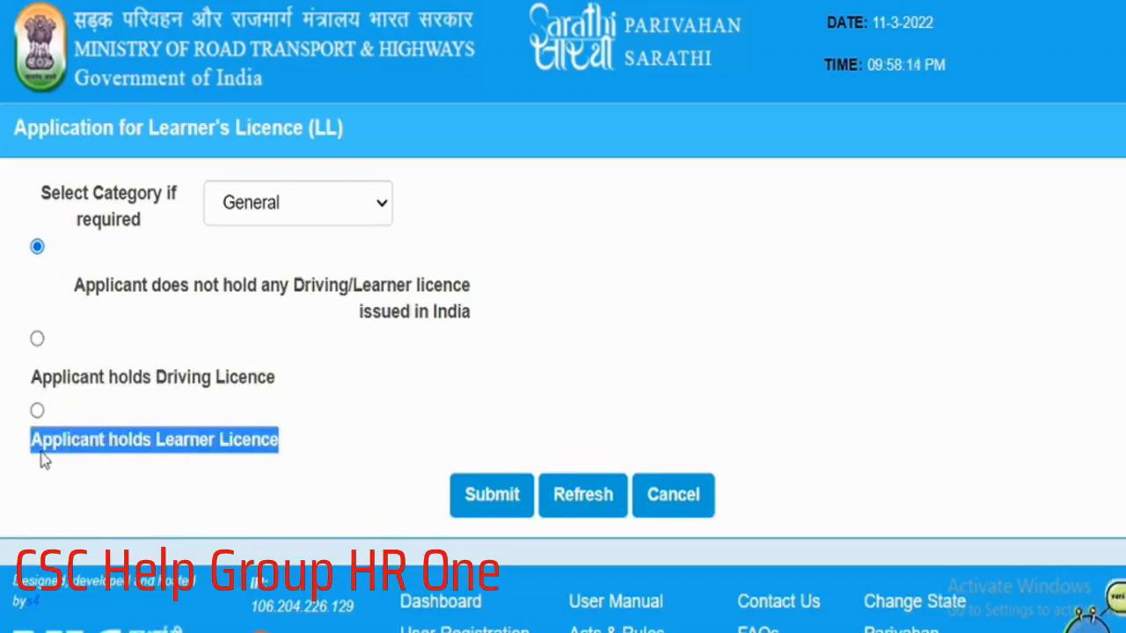
pyautogui.click(671, 354)
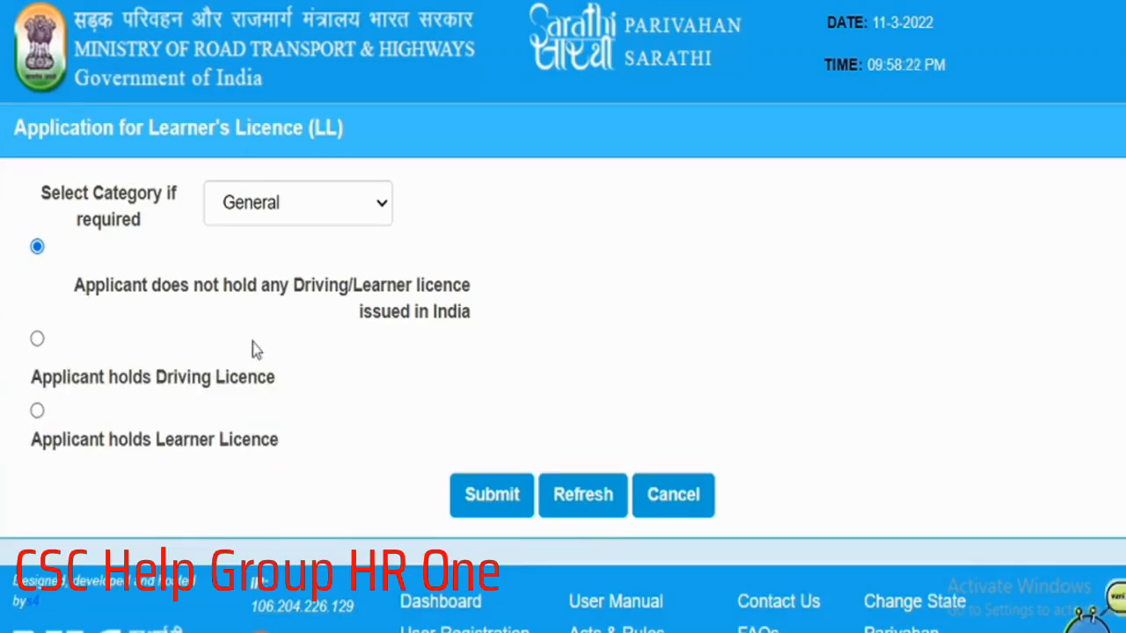
pyautogui.click(499, 499)
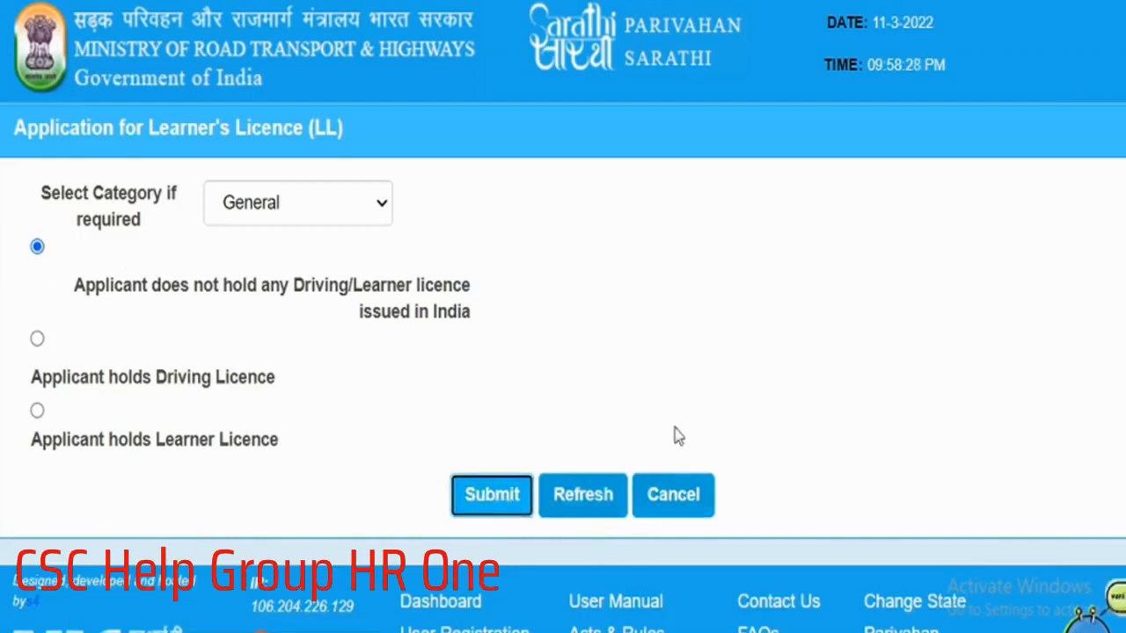
# Set the RTO office of the learner's licence application to SIRSA (Non Transport) -- HR24.
pyautogui.scroll(-2, 650, 340)
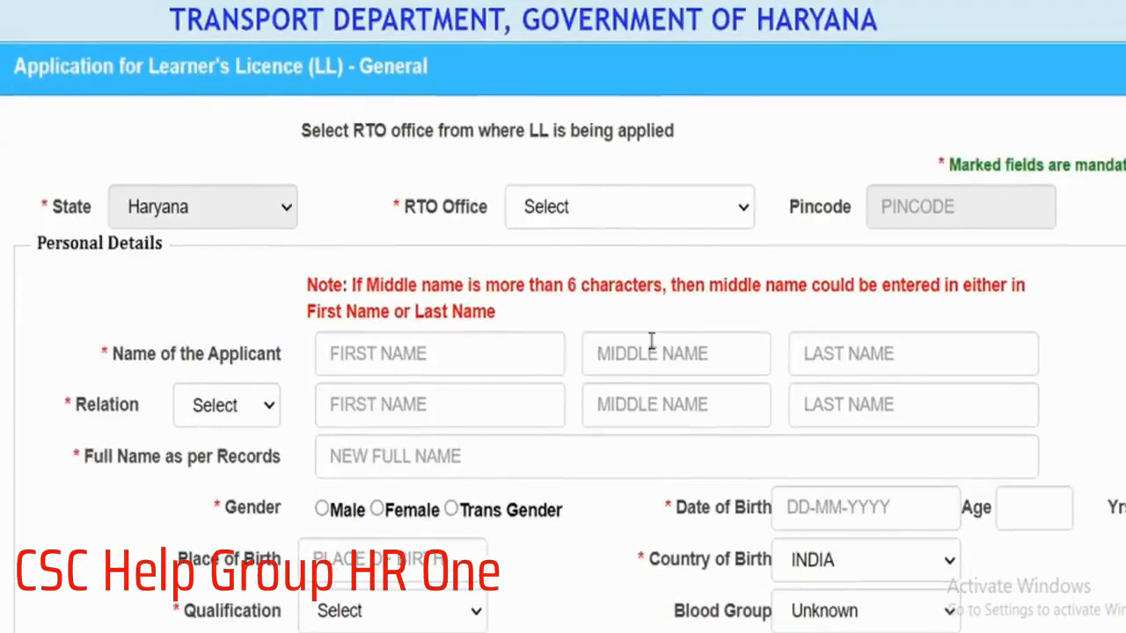
pyautogui.scroll(-5, 663, 334)
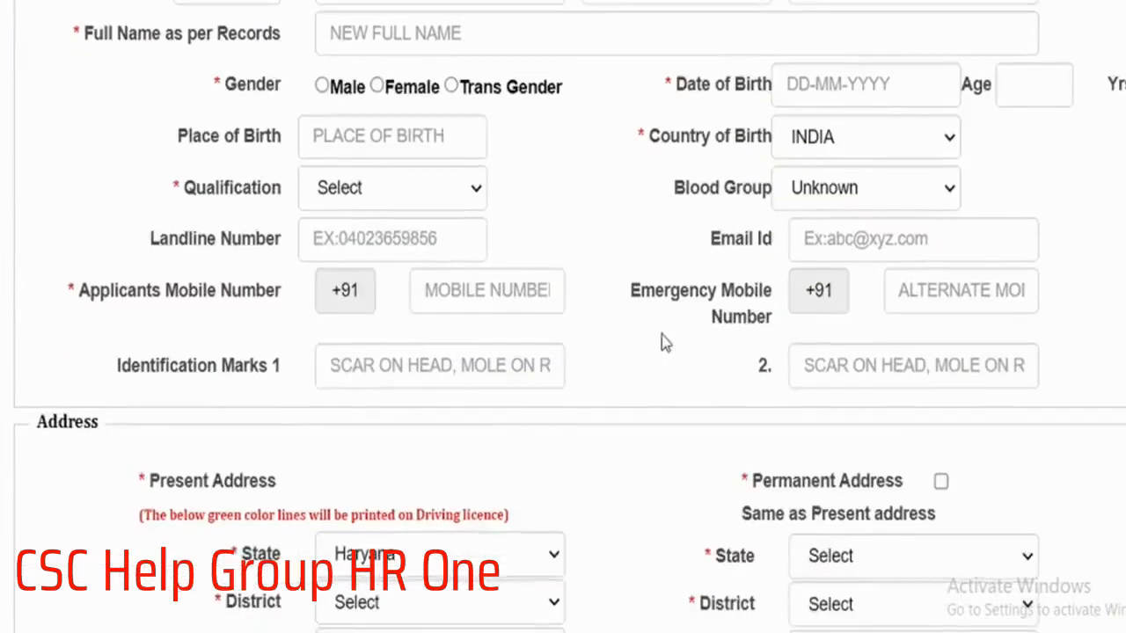
pyautogui.scroll(5, 663, 341)
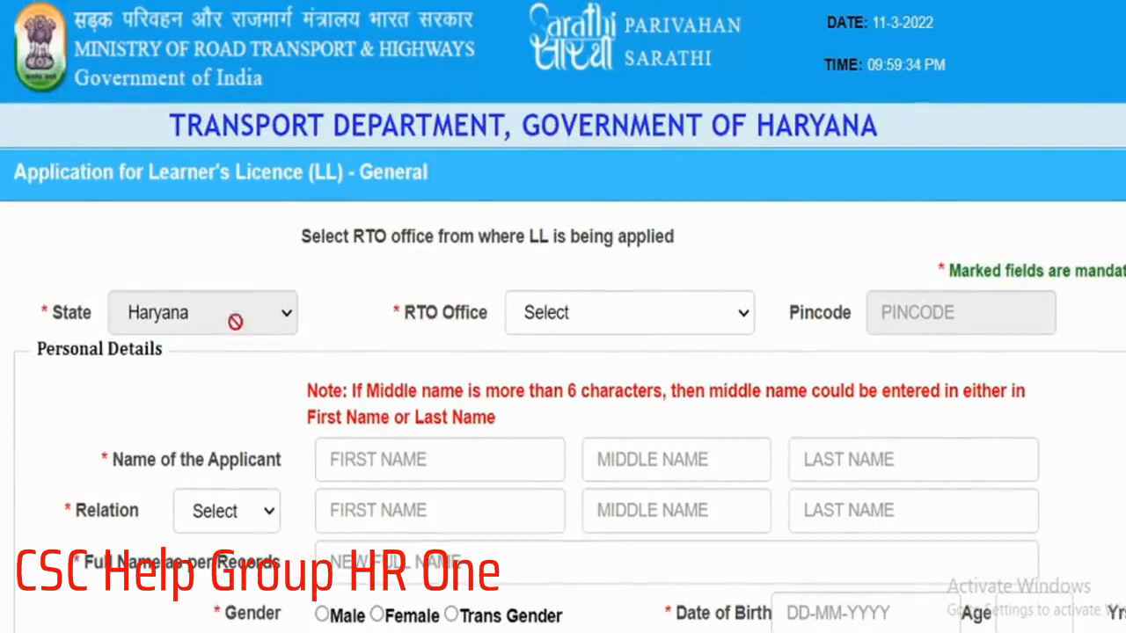
pyautogui.click(637, 325)
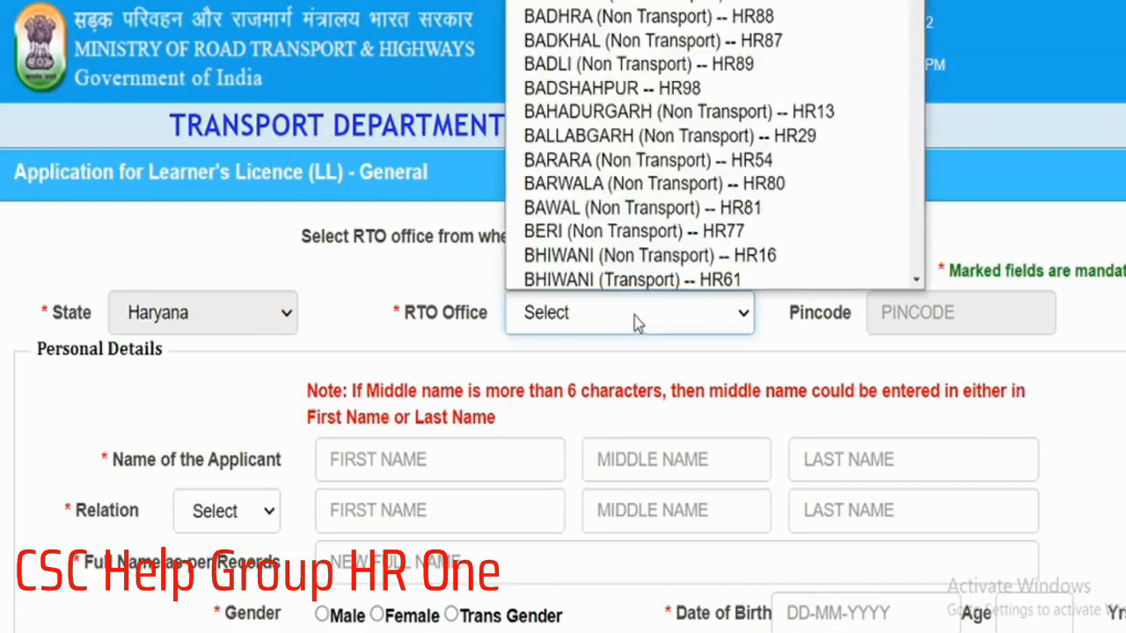
pyautogui.write('si')
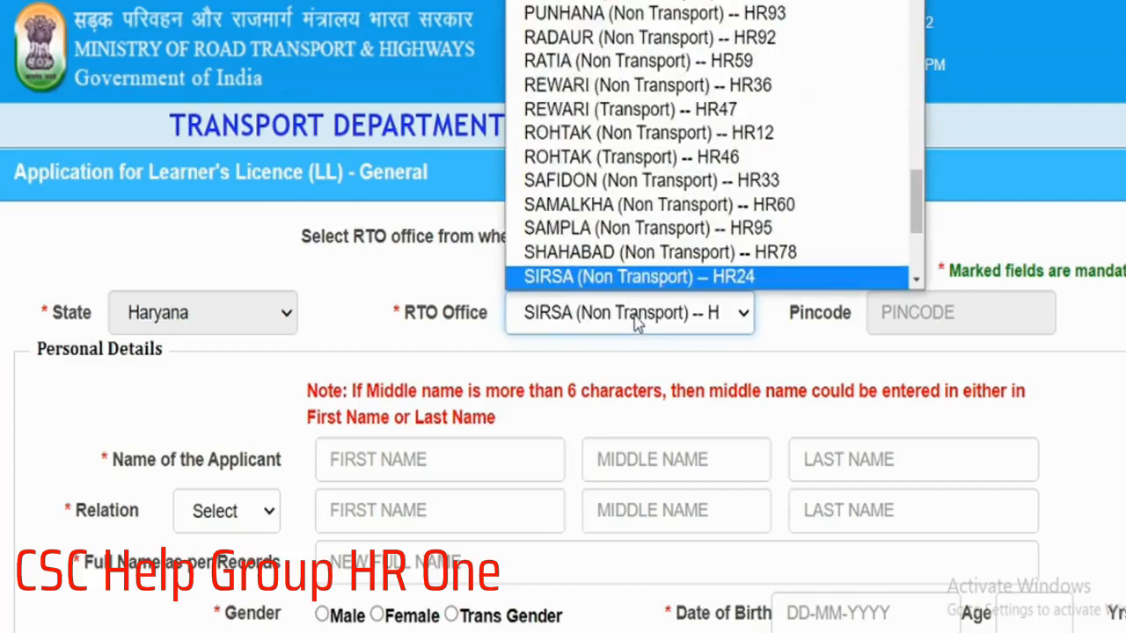
pyautogui.click(638, 324)
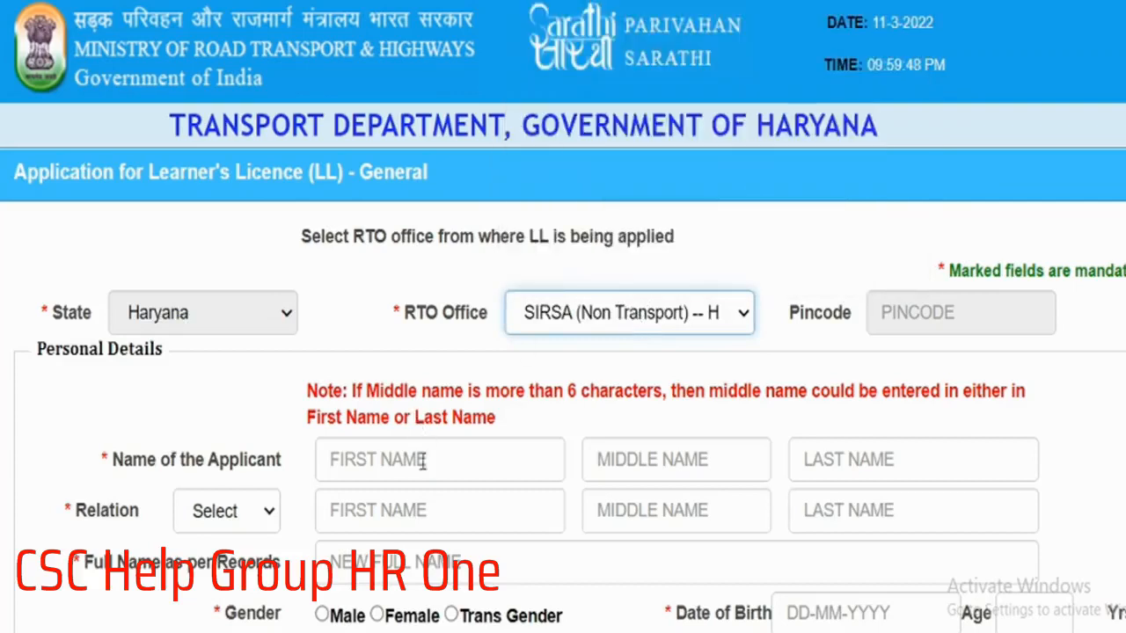
# Set the applicant's relation type to Father in the personal details.
pyautogui.click(347, 459)
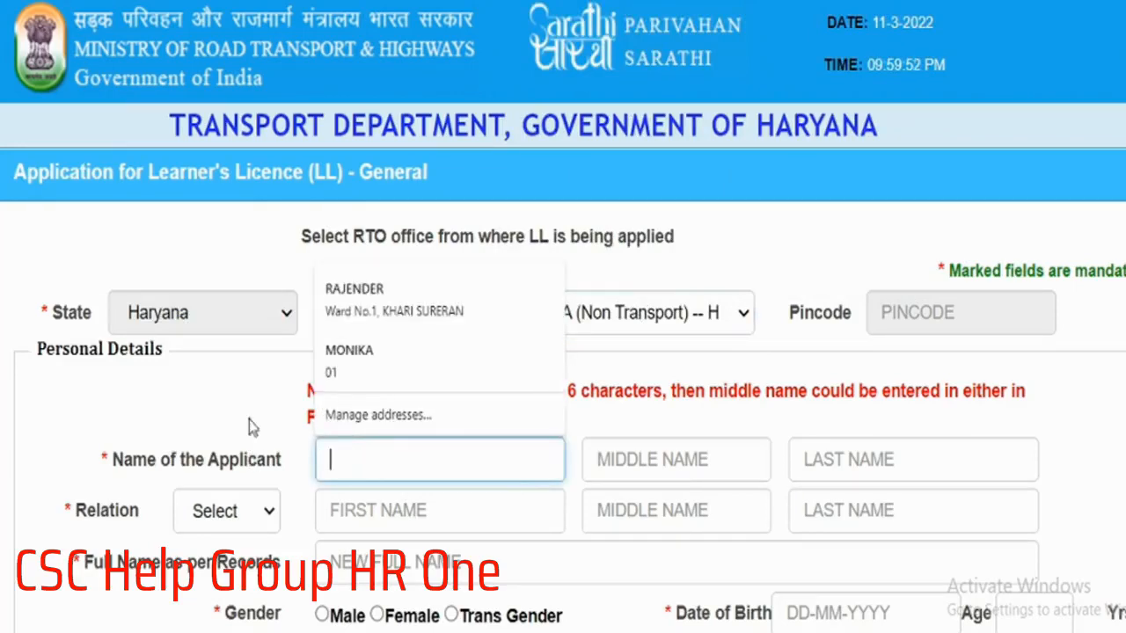
pyautogui.click(227, 395)
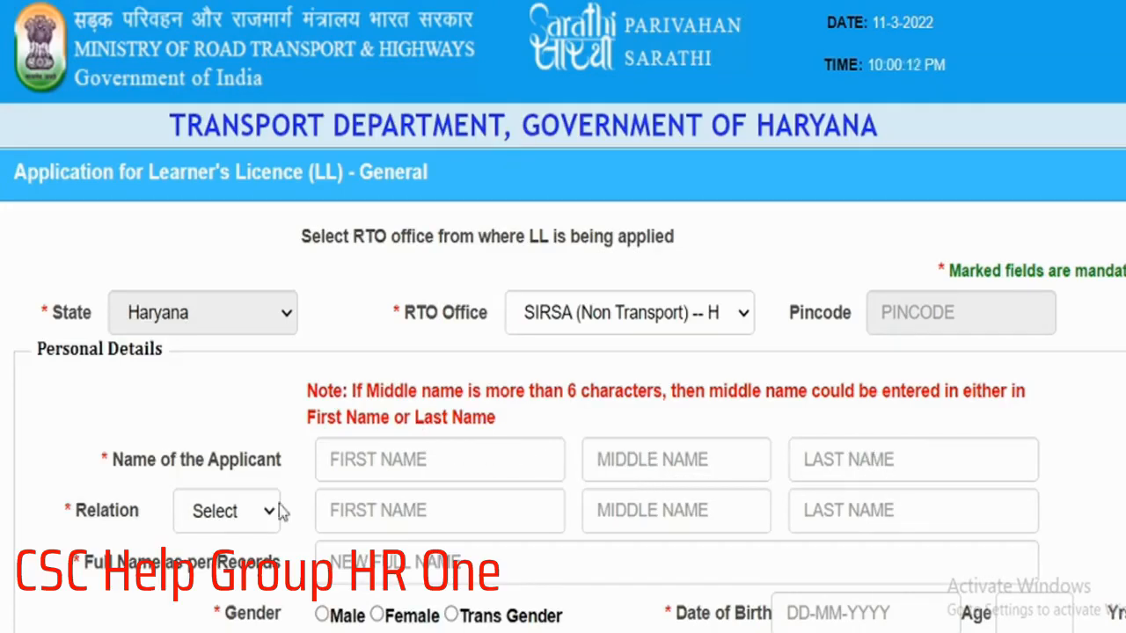
pyautogui.scroll(-1, 284, 508)
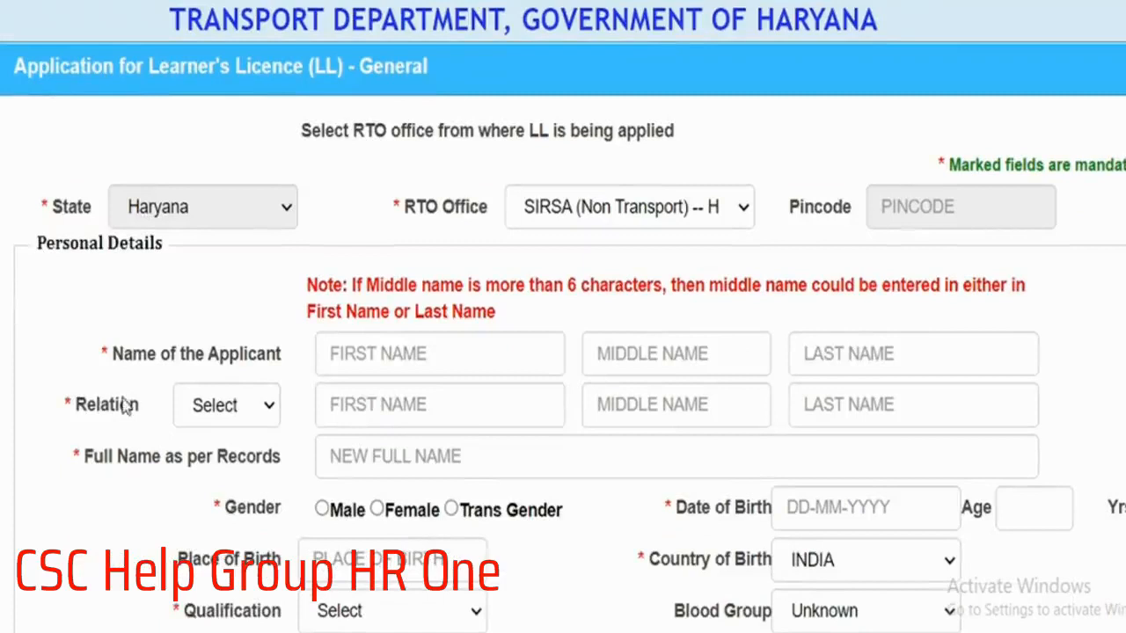
pyautogui.click(266, 410)
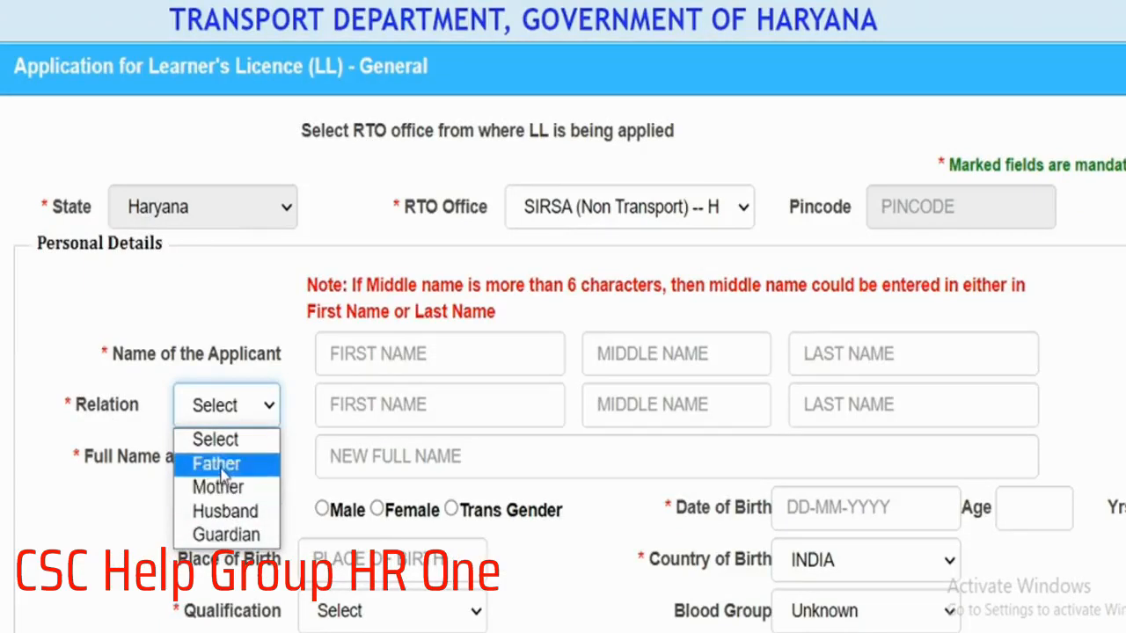
pyautogui.click(222, 468)
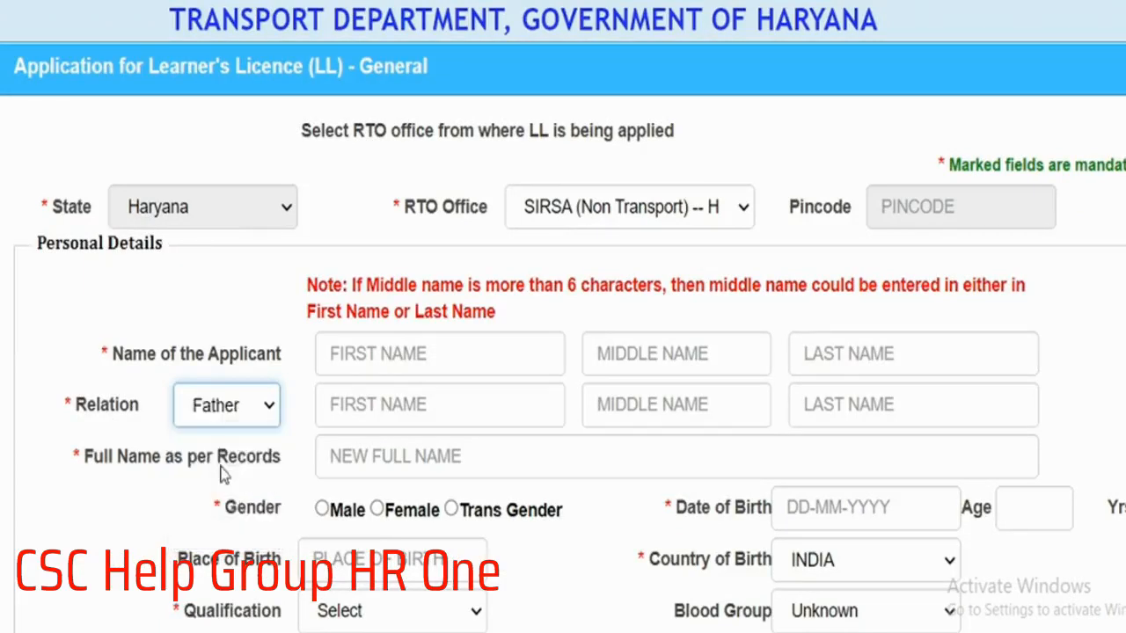
# Look over the name fields for the father and the applicant, including the full name as per records.
pyautogui.click(354, 404)
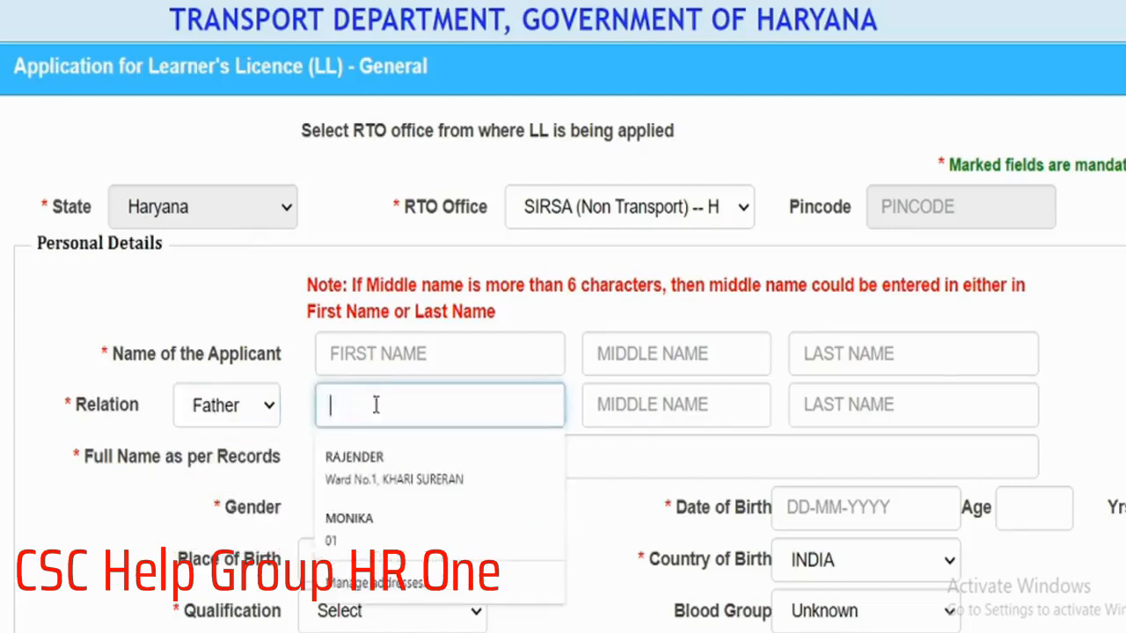
pyautogui.click(727, 400)
pyautogui.click(851, 402)
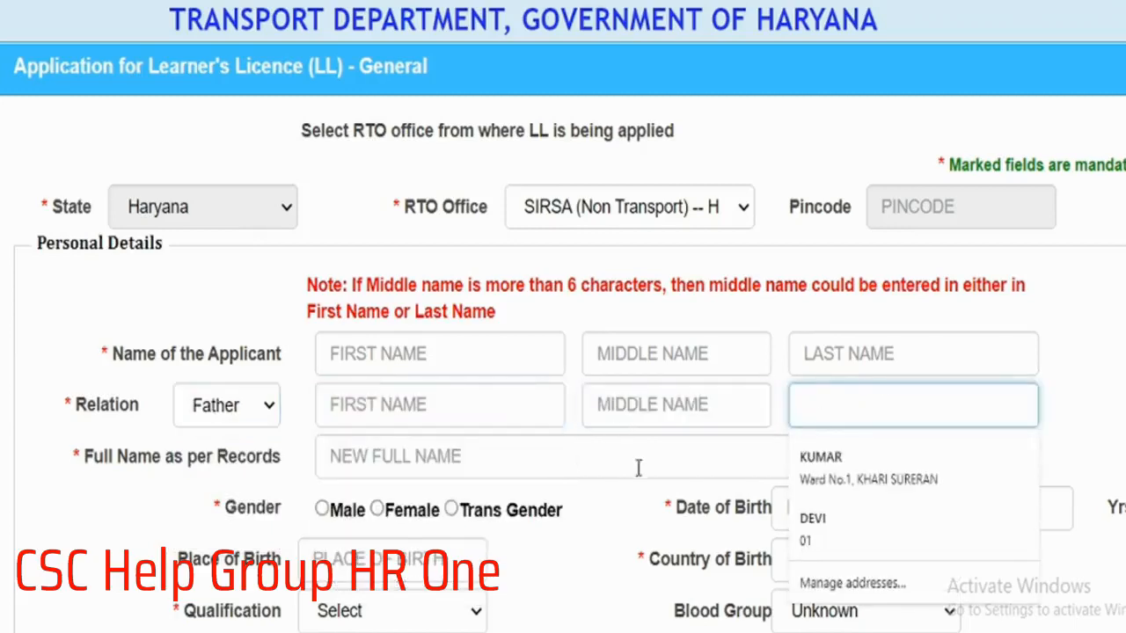
pyautogui.click(1086, 367)
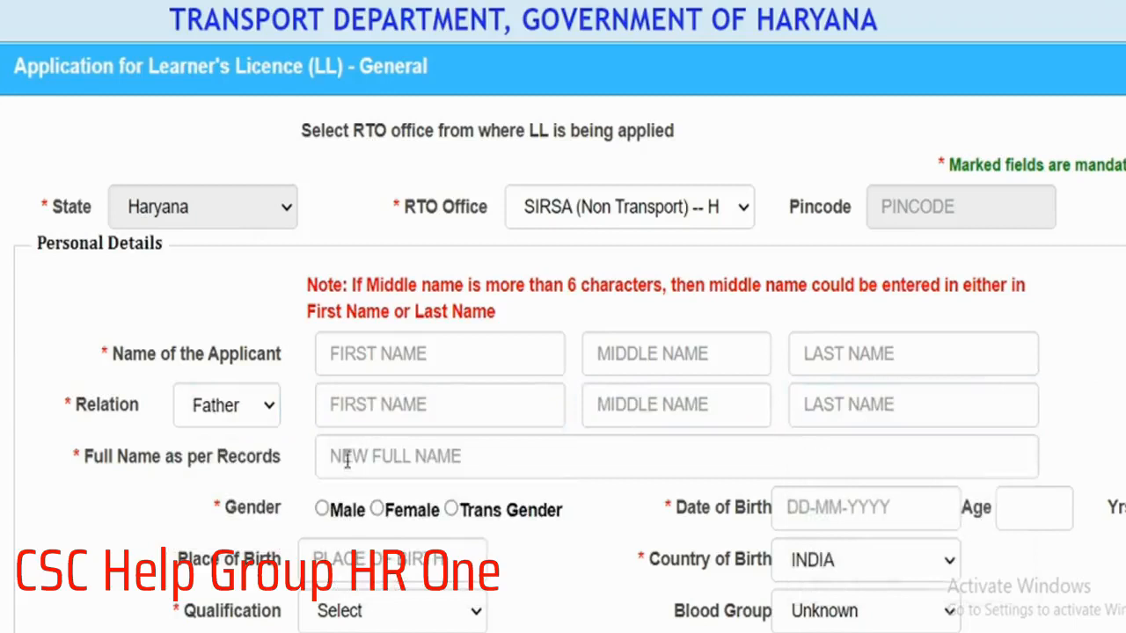
pyautogui.click(341, 360)
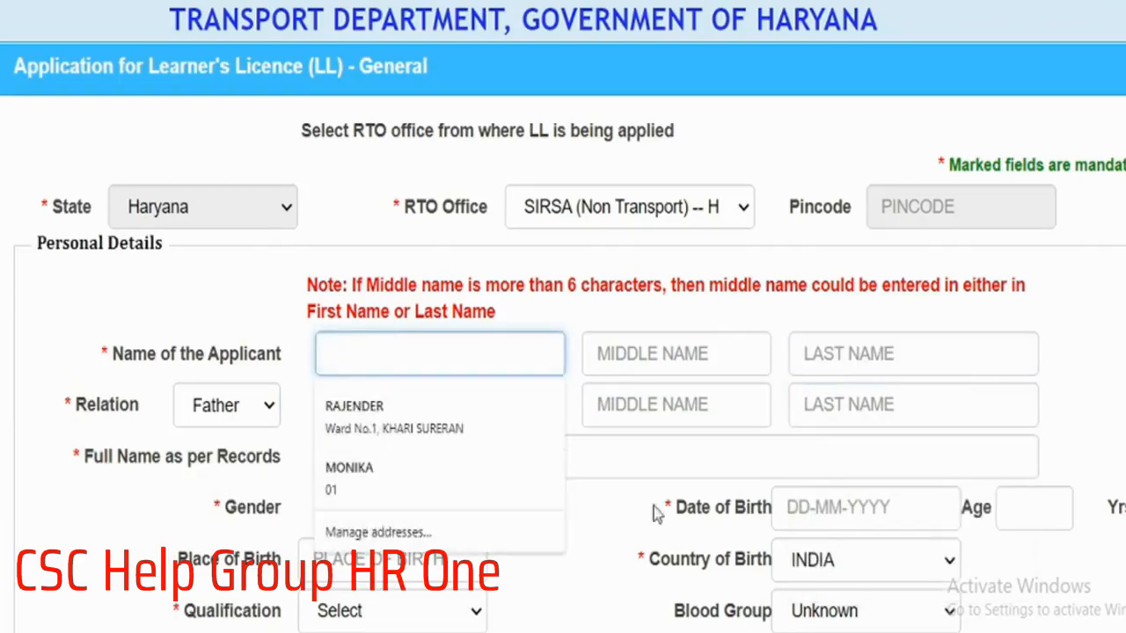
pyautogui.click(526, 464)
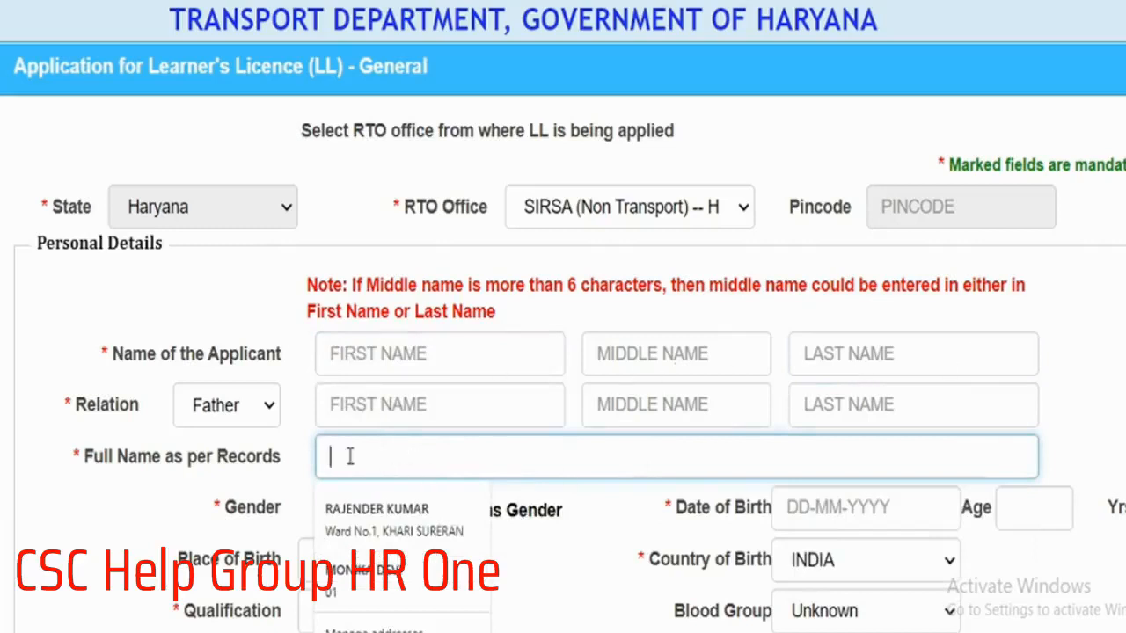
pyautogui.click(22, 525)
# Set the applicant's gender to Male and check the date of birth, age and place of birth fields.
pyautogui.scroll(-1, 322, 402)
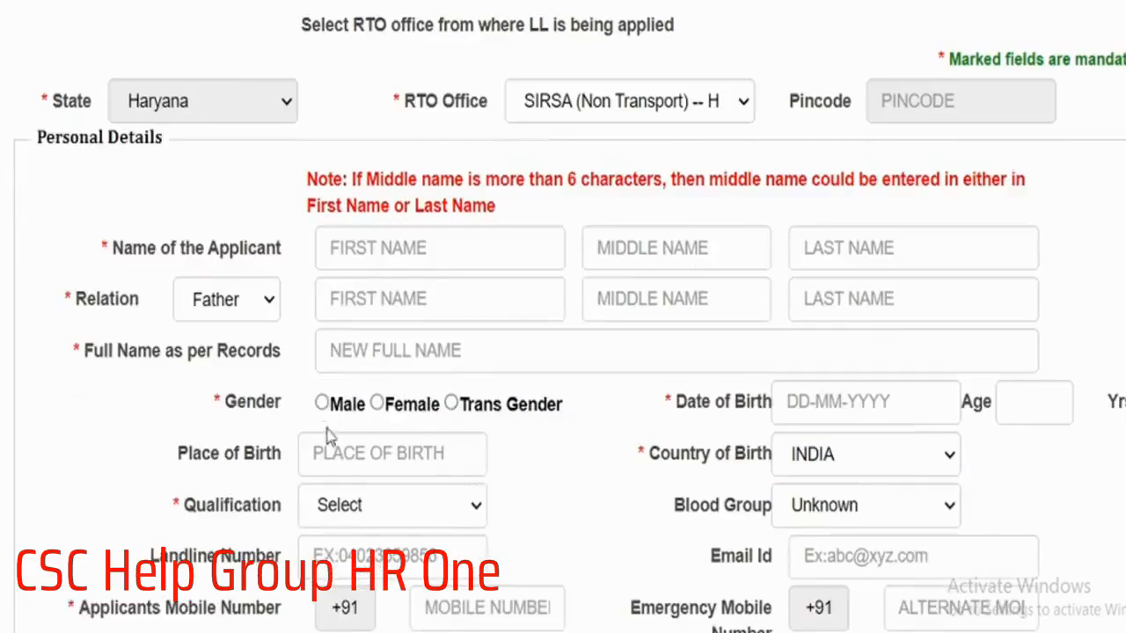
pyautogui.click(321, 408)
pyautogui.click(377, 408)
pyautogui.click(840, 400)
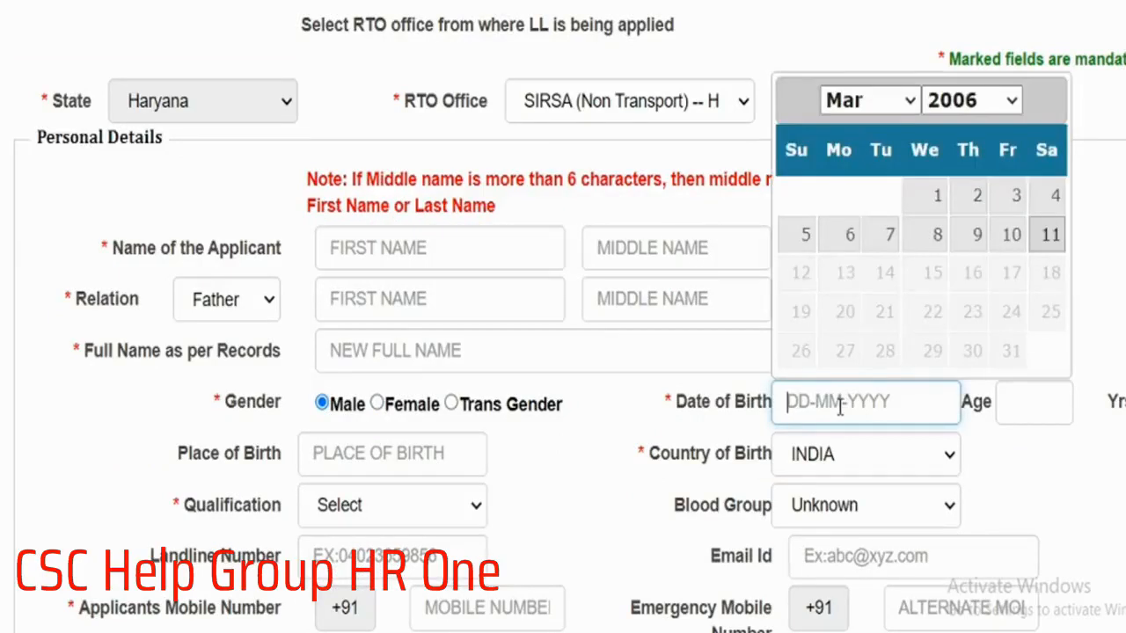
pyautogui.click(1035, 405)
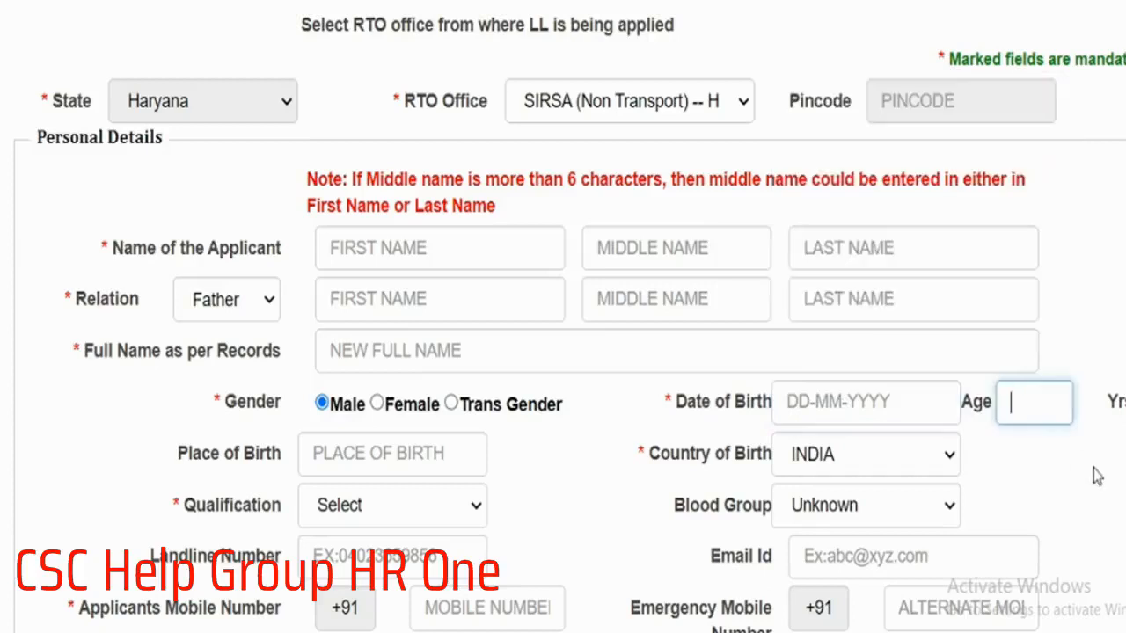
pyautogui.click(345, 455)
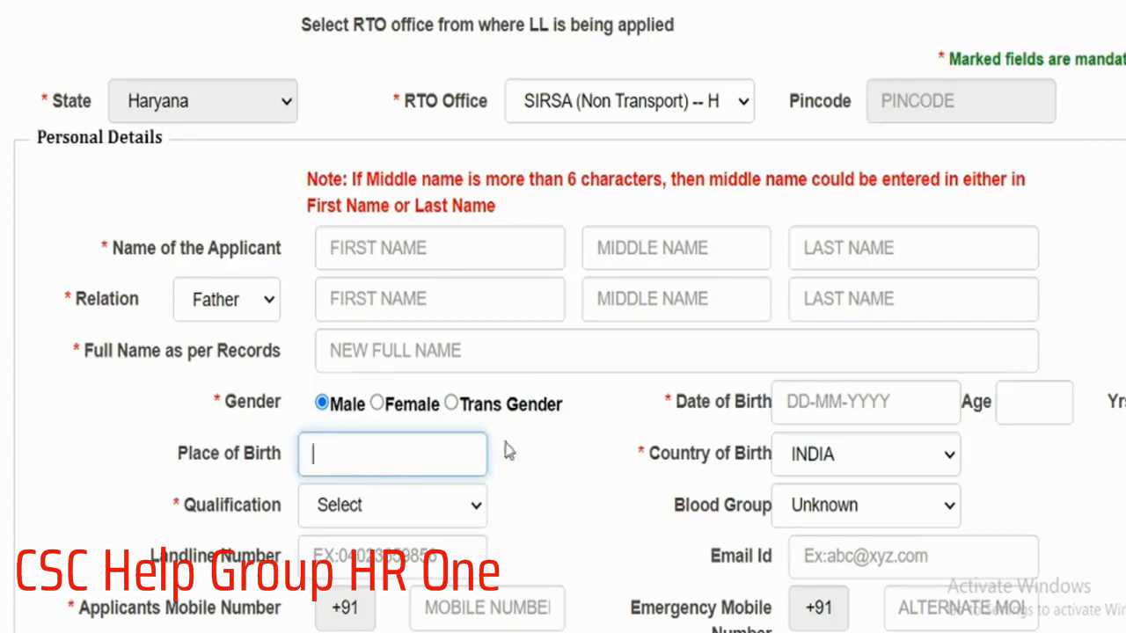
# Set the applicant's qualification to the 10th Standard option.
pyautogui.scroll(-3, 508, 450)
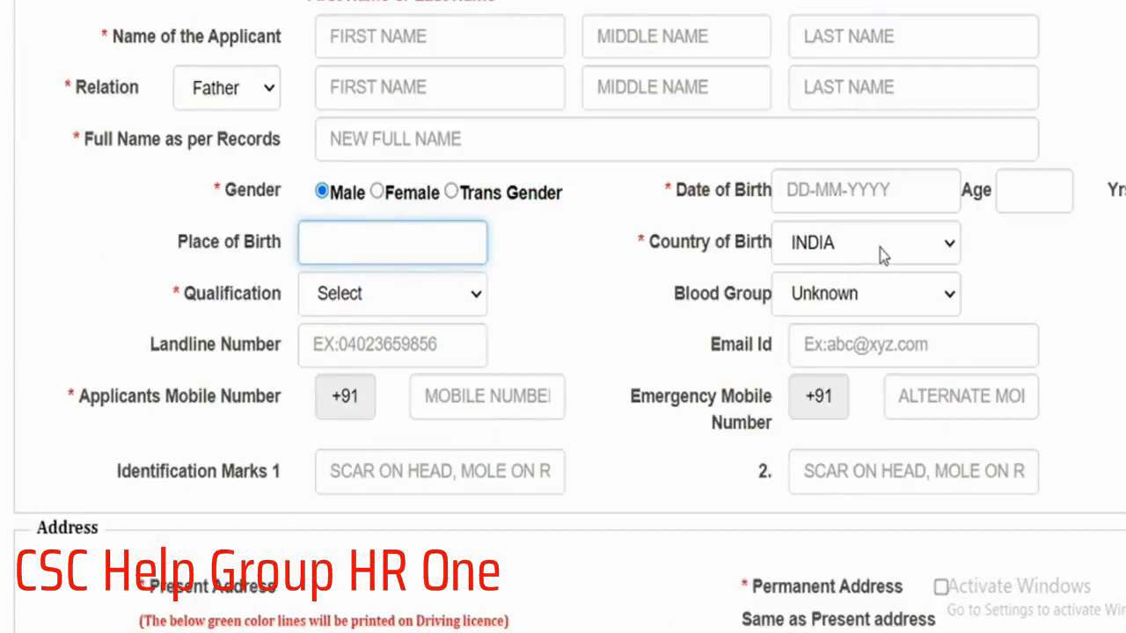
pyautogui.click(389, 302)
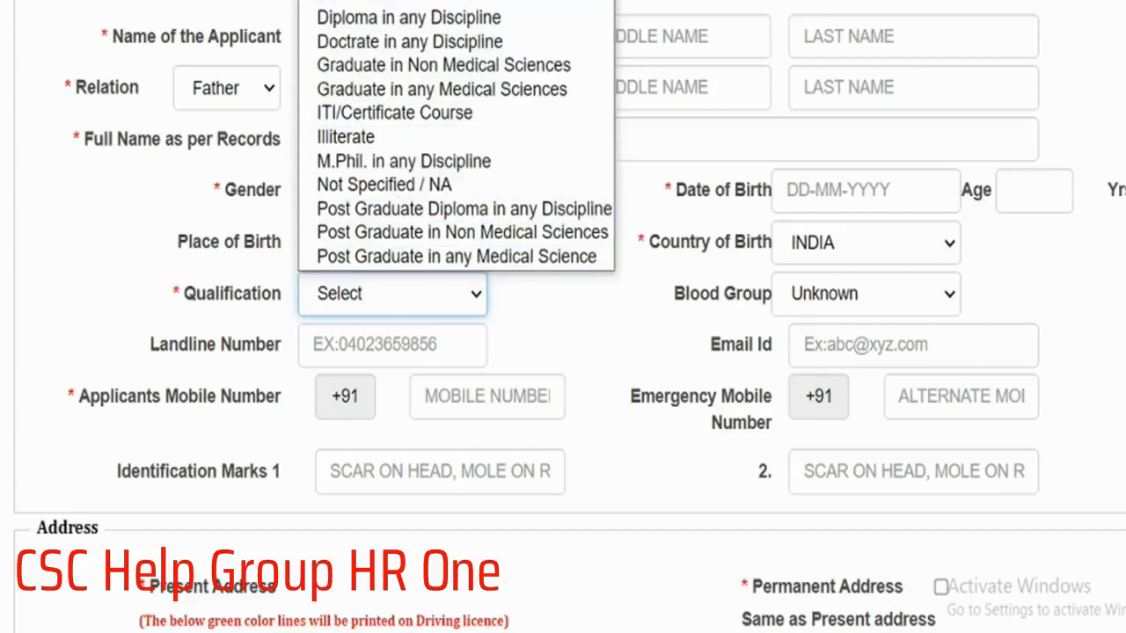
pyautogui.click(432, 1)
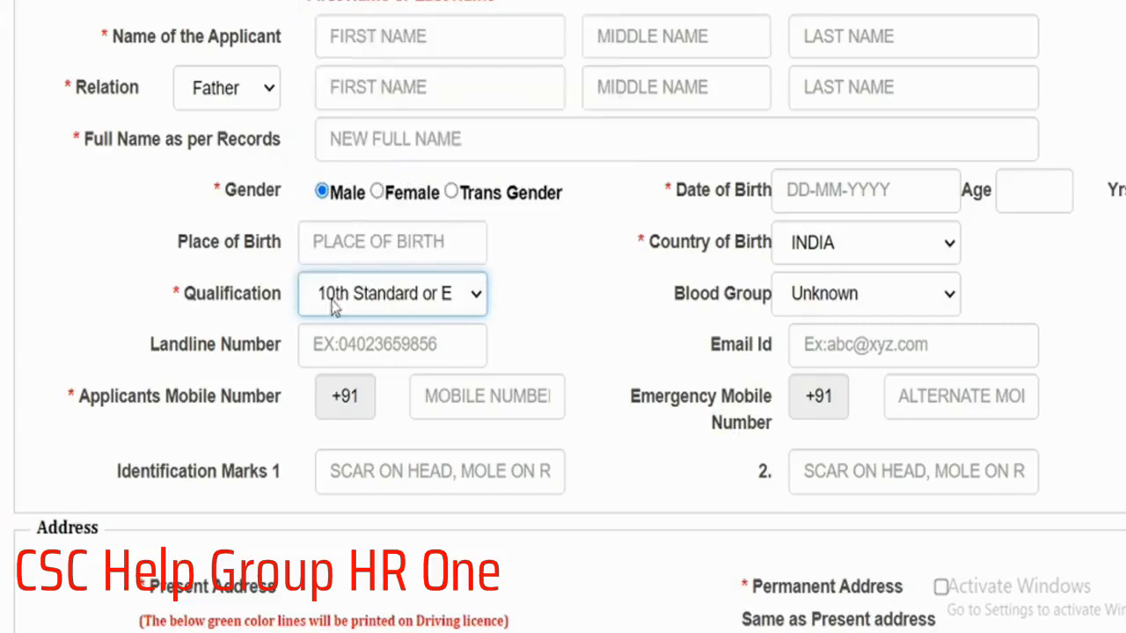
# Set the applicant's blood group to O+.
pyautogui.click(929, 303)
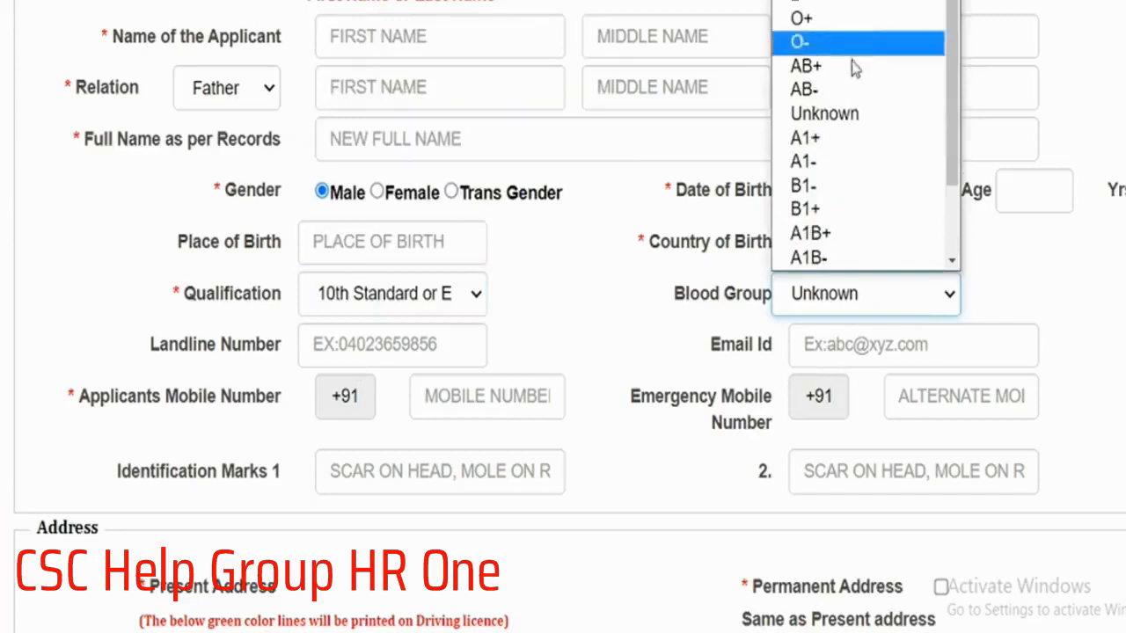
pyautogui.scroll(1, 867, 184)
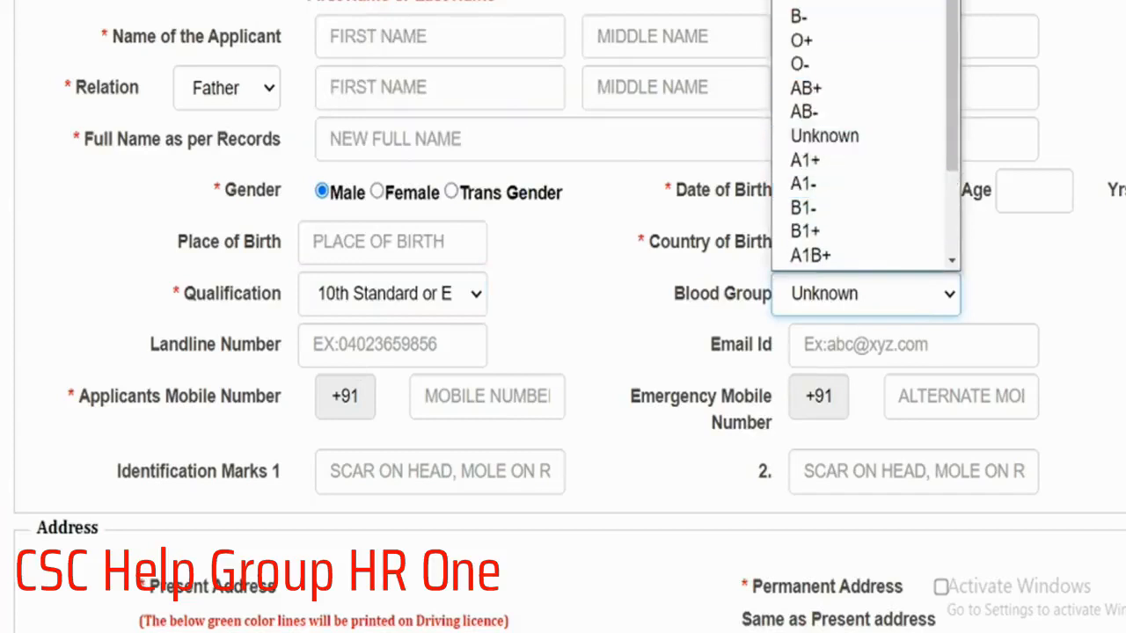
pyautogui.click(879, 2)
pyautogui.click(855, 295)
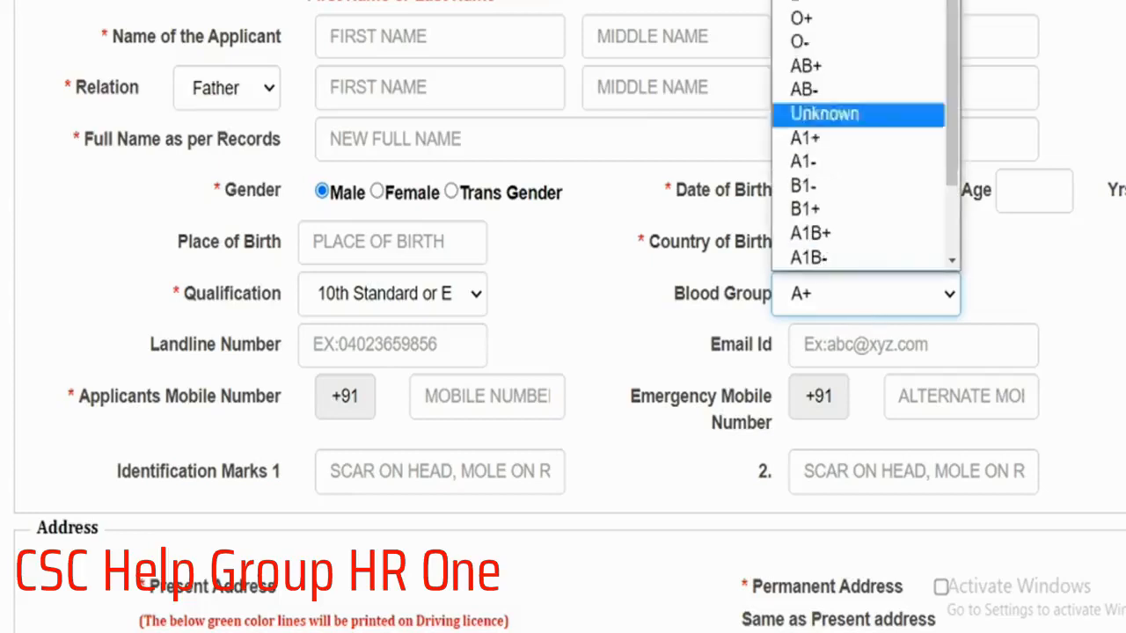
pyautogui.click(862, 17)
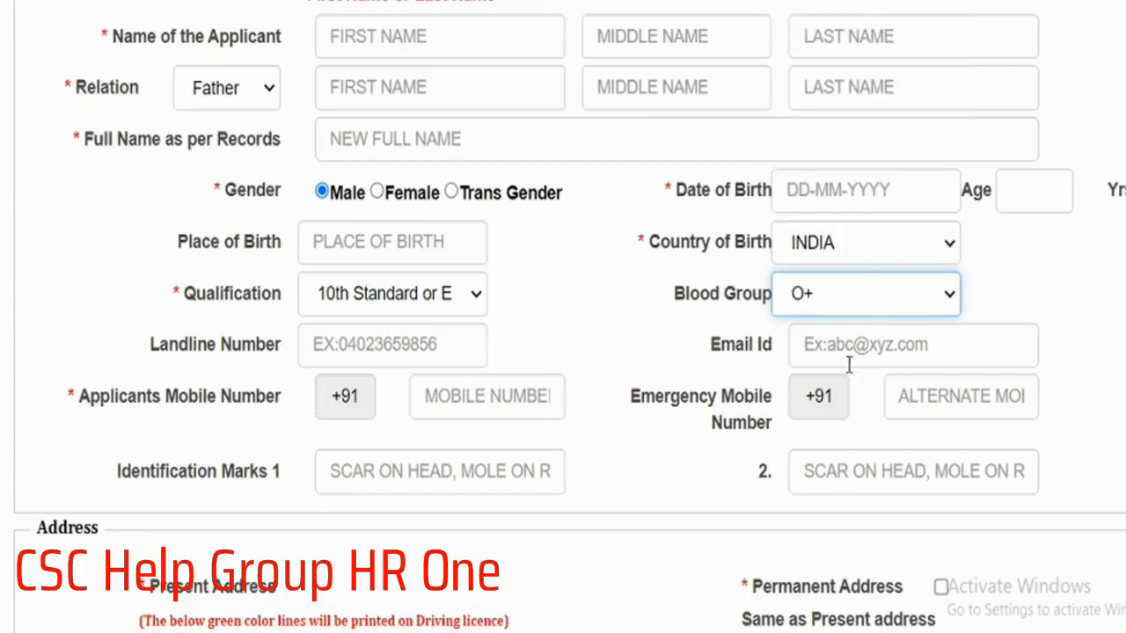
# Enter the applicant's mobile number and look over the identification mark fields.
pyautogui.click(443, 398)
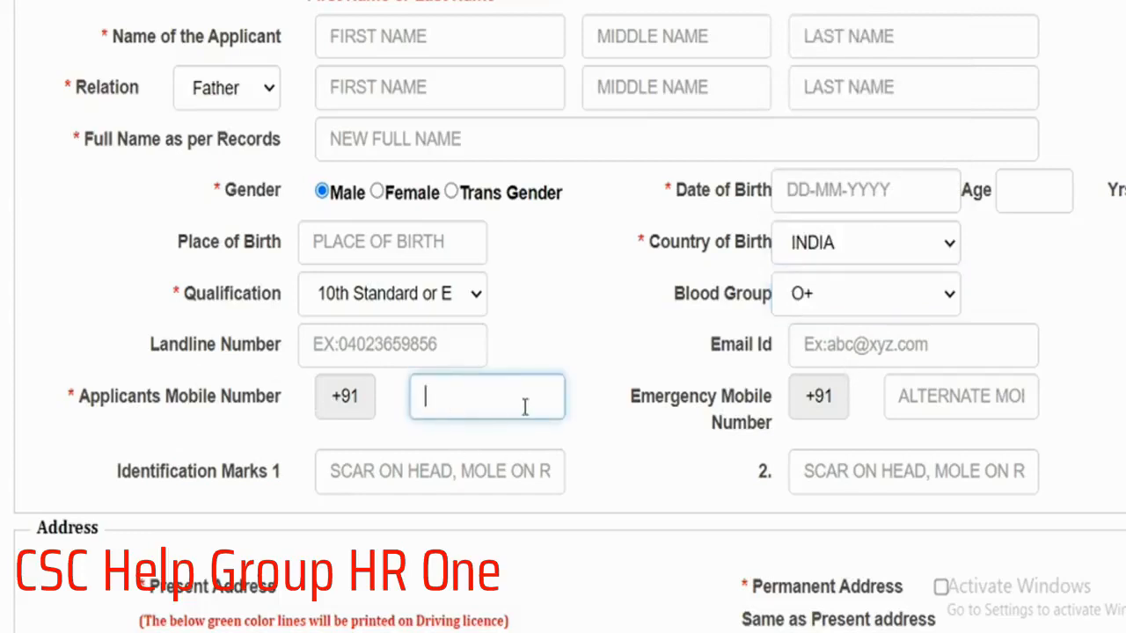
pyautogui.write('0000000000')
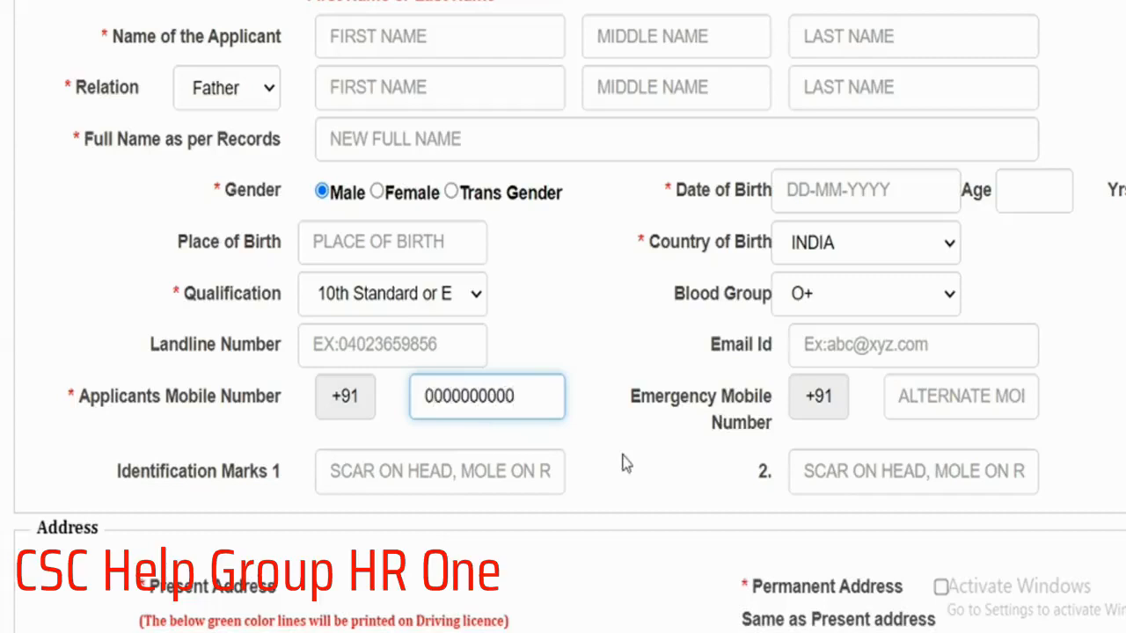
pyautogui.scroll(-1, 544, 481)
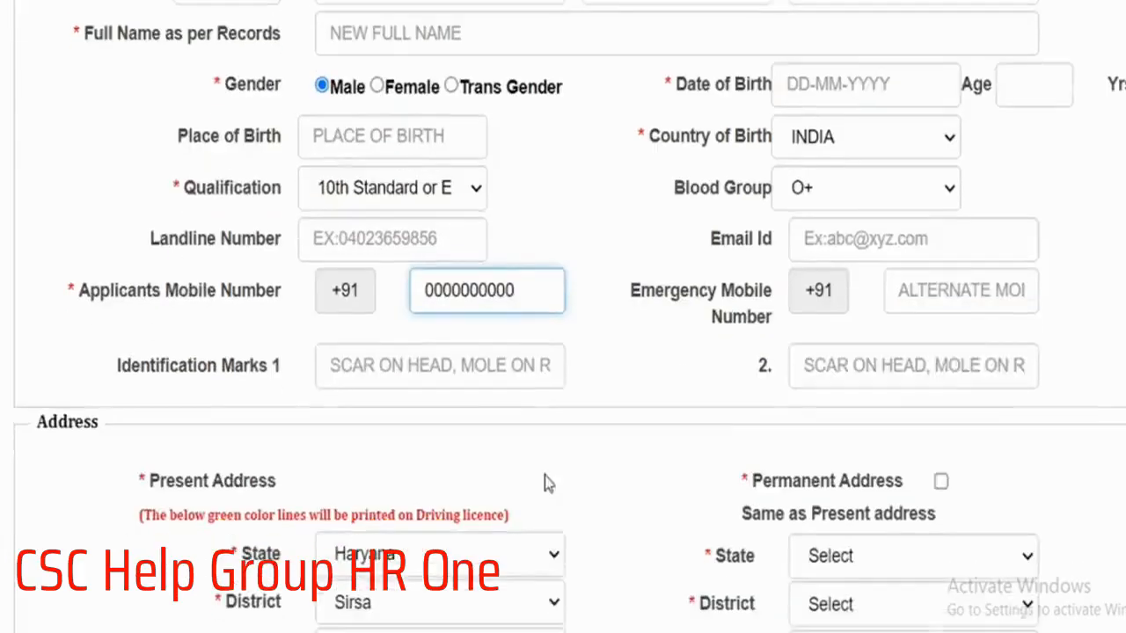
pyautogui.scroll(-1, 935, 380)
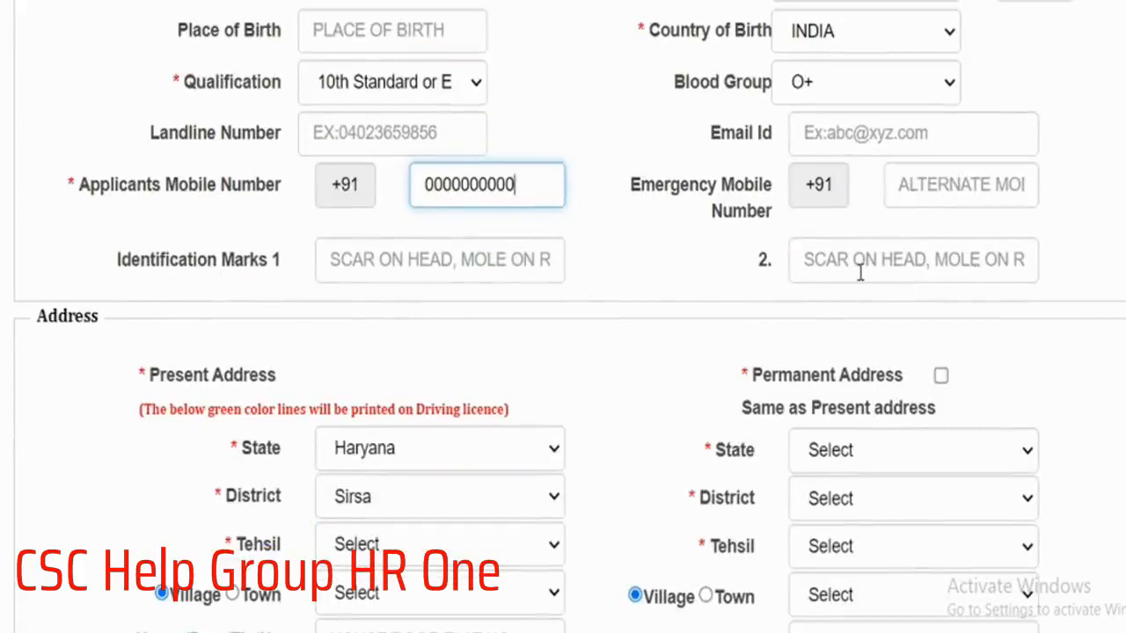
# Set the tehsil of the present address to Sirsa and look through its village list.
pyautogui.scroll(-1, 422, 396)
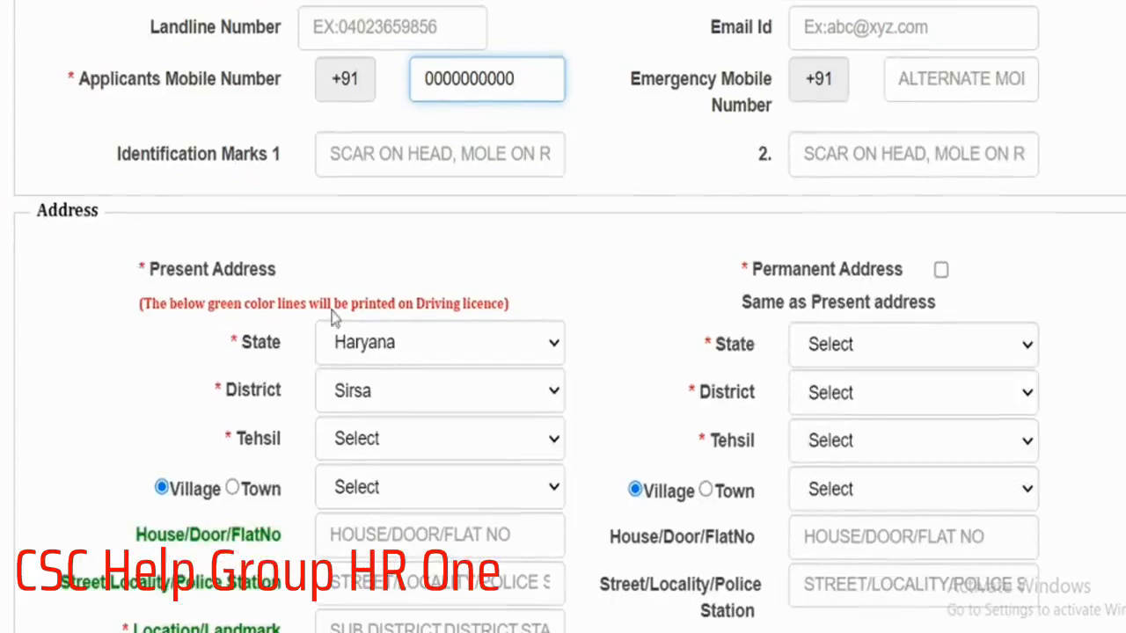
pyautogui.scroll(-1, 698, 345)
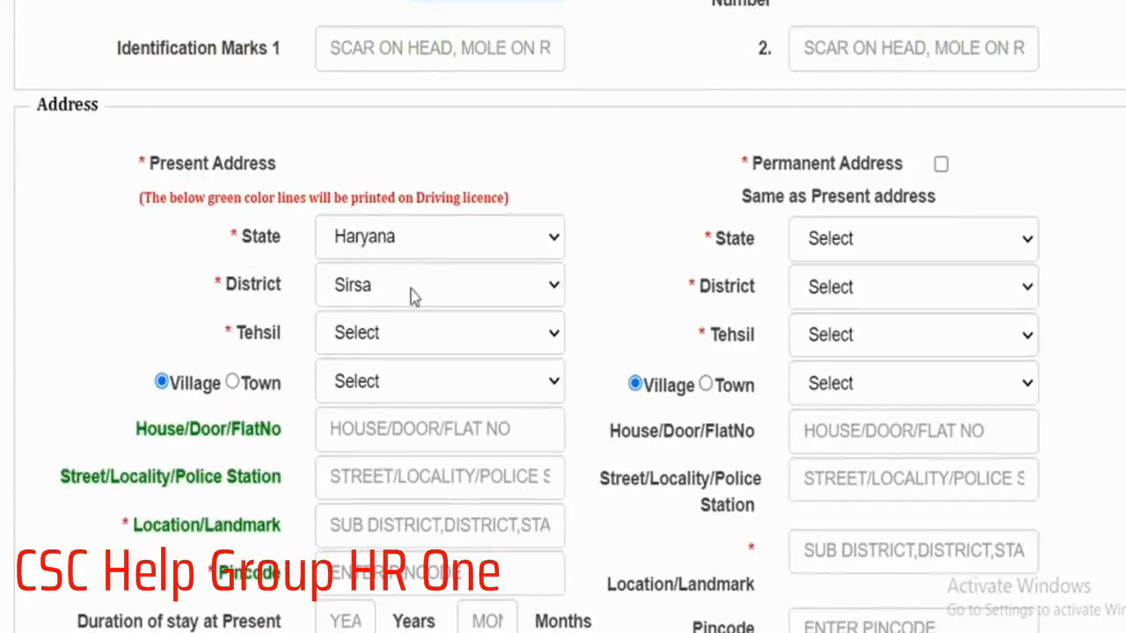
pyautogui.click(367, 339)
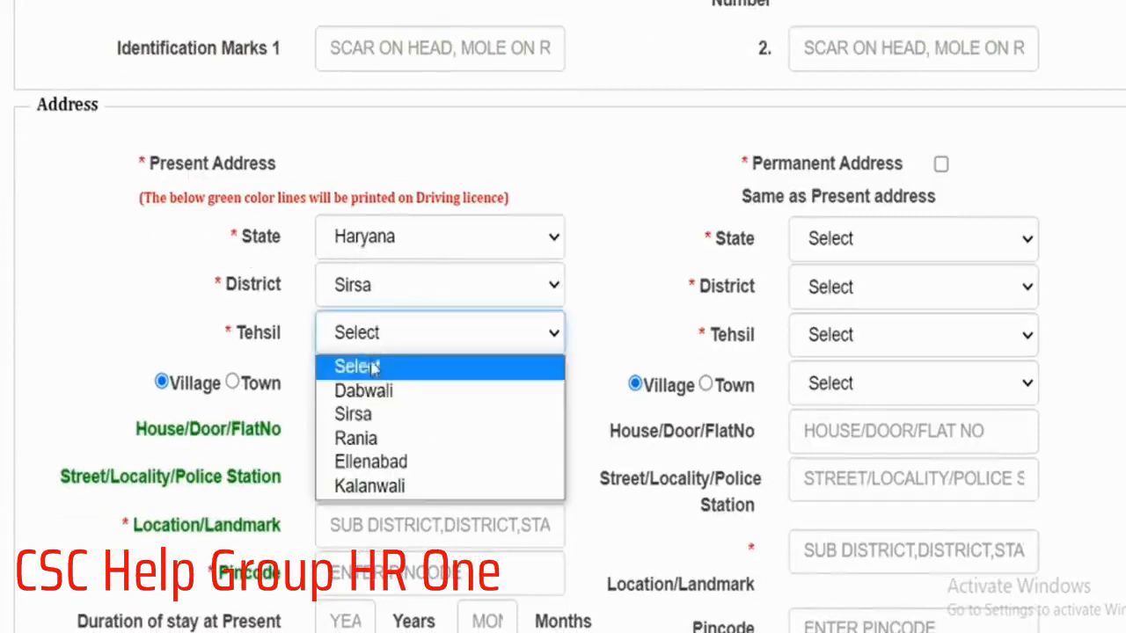
pyautogui.click(359, 417)
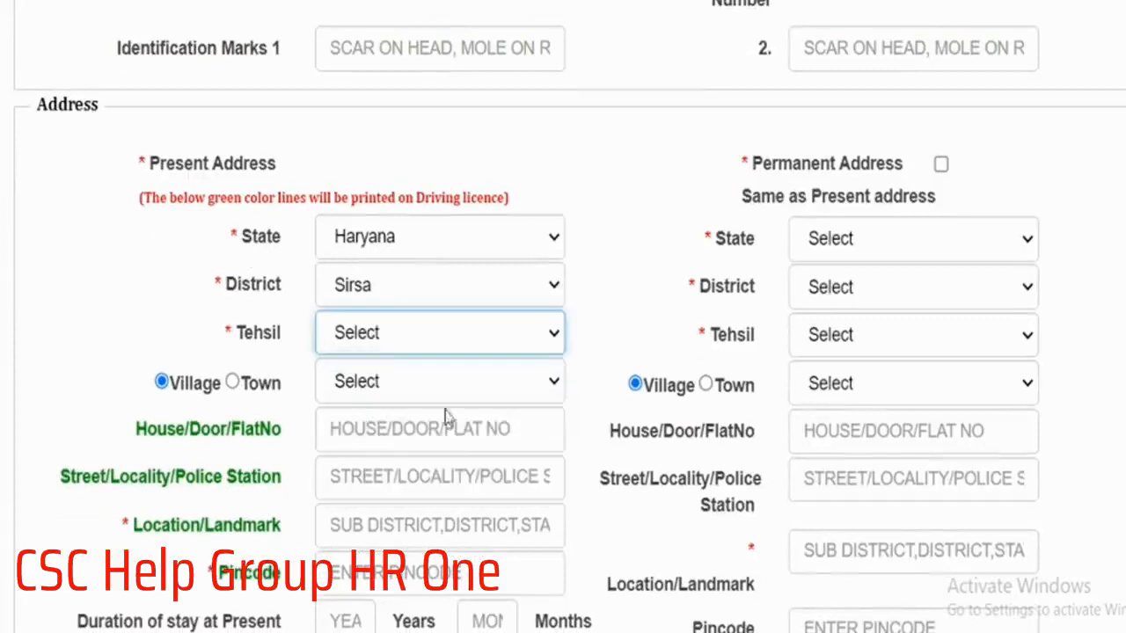
pyautogui.click(393, 395)
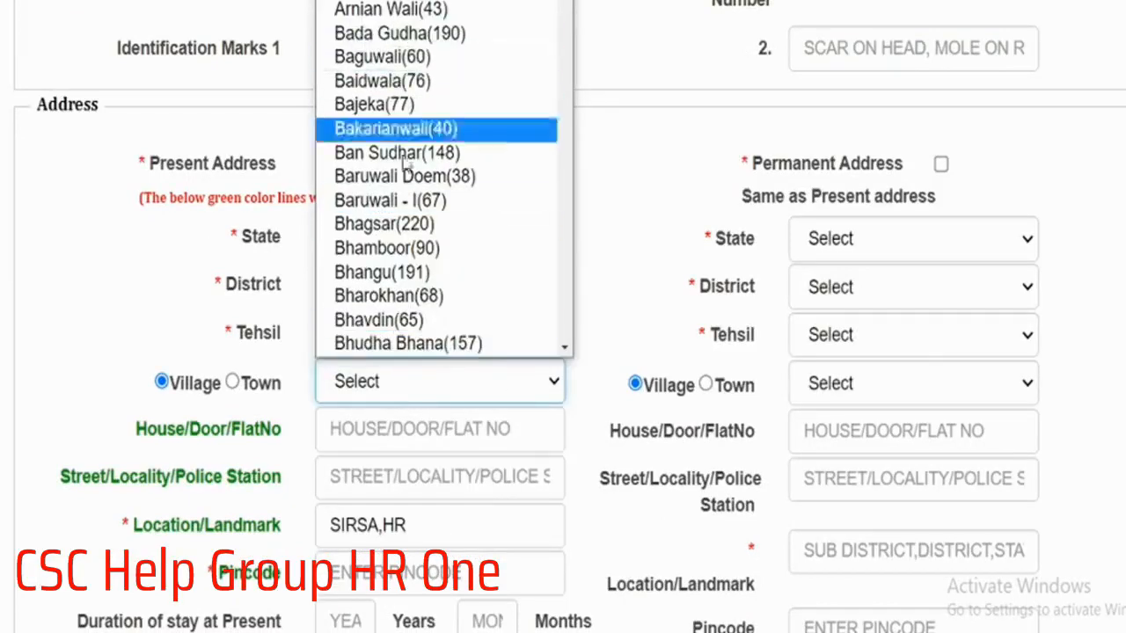
pyautogui.click(397, 392)
# Check the location/landmark of the present address and enter its pincode.
pyautogui.scroll(-2, 410, 391)
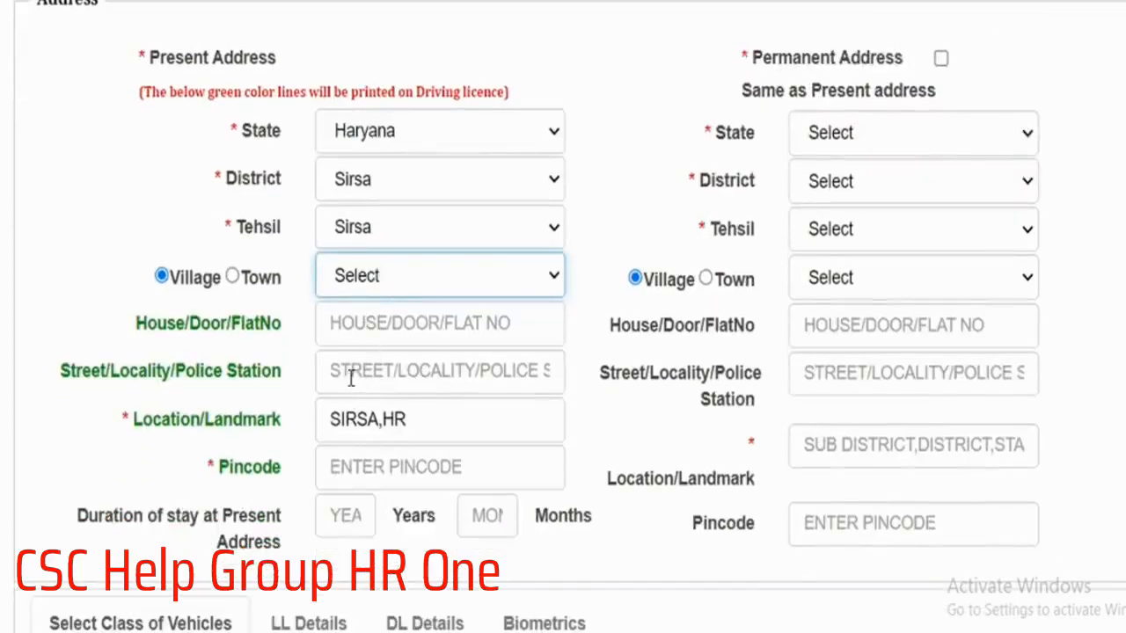
pyautogui.moveTo(330, 419); pyautogui.dragTo(420, 426)
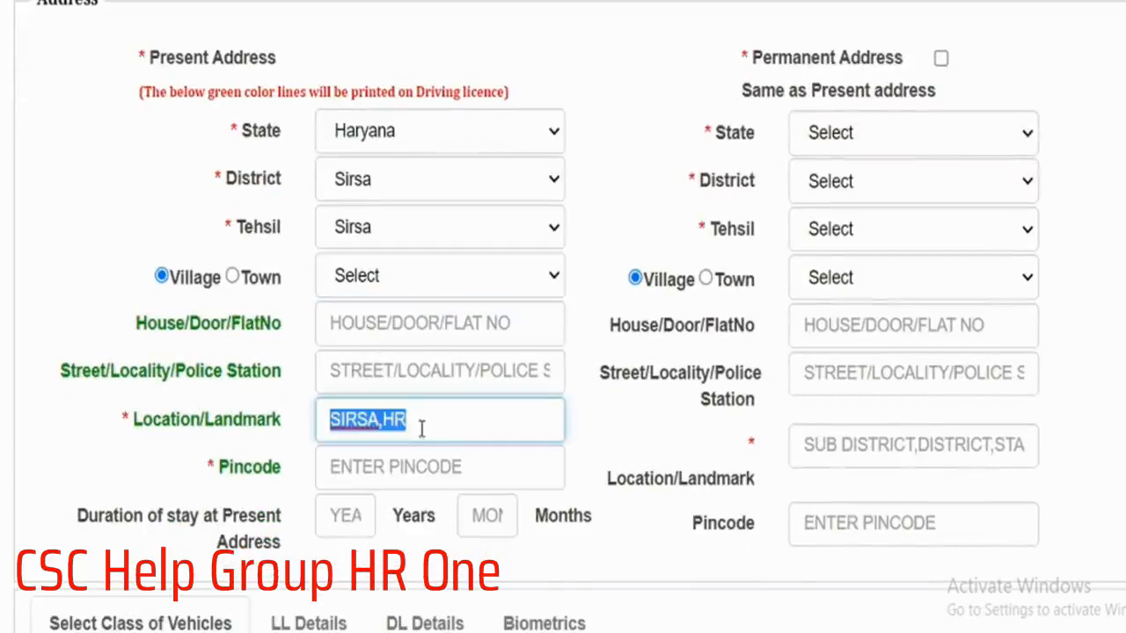
pyautogui.click(437, 426)
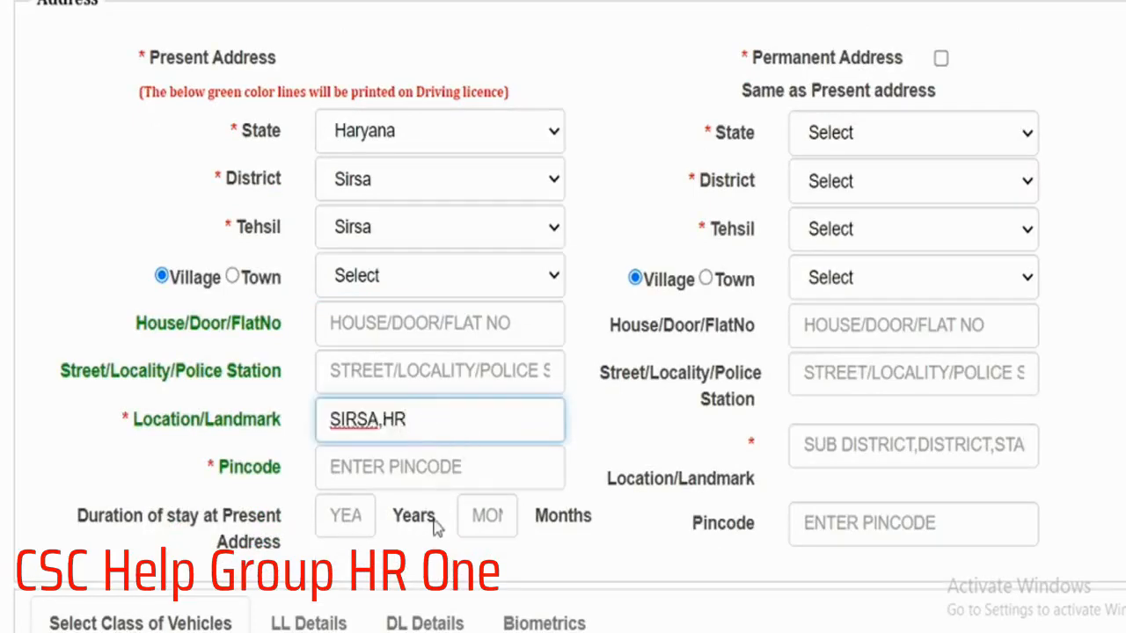
pyautogui.click(360, 466)
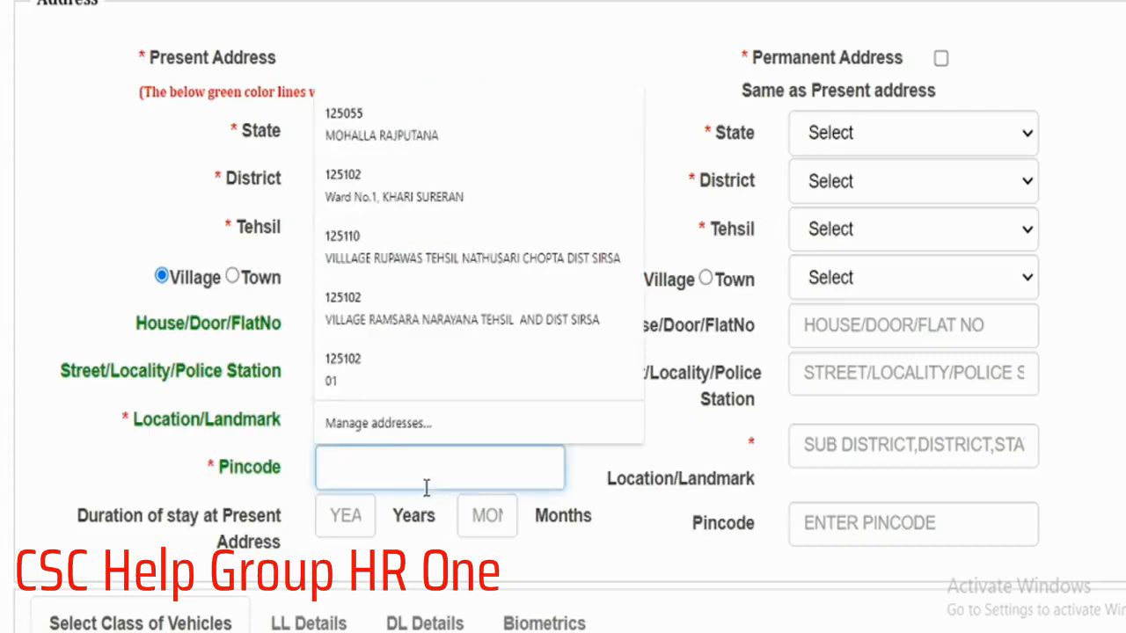
pyautogui.write('111111')
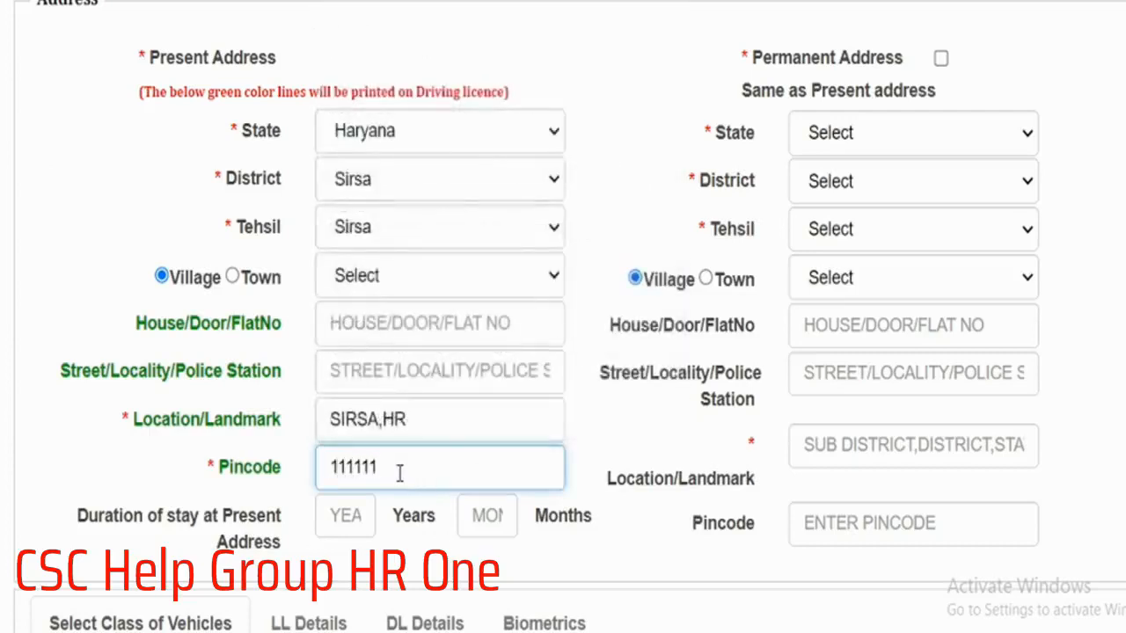
# Look over the present address's duration of stay fields and the age field in the applicant's personal details.
pyautogui.scroll(-3, 399, 474)
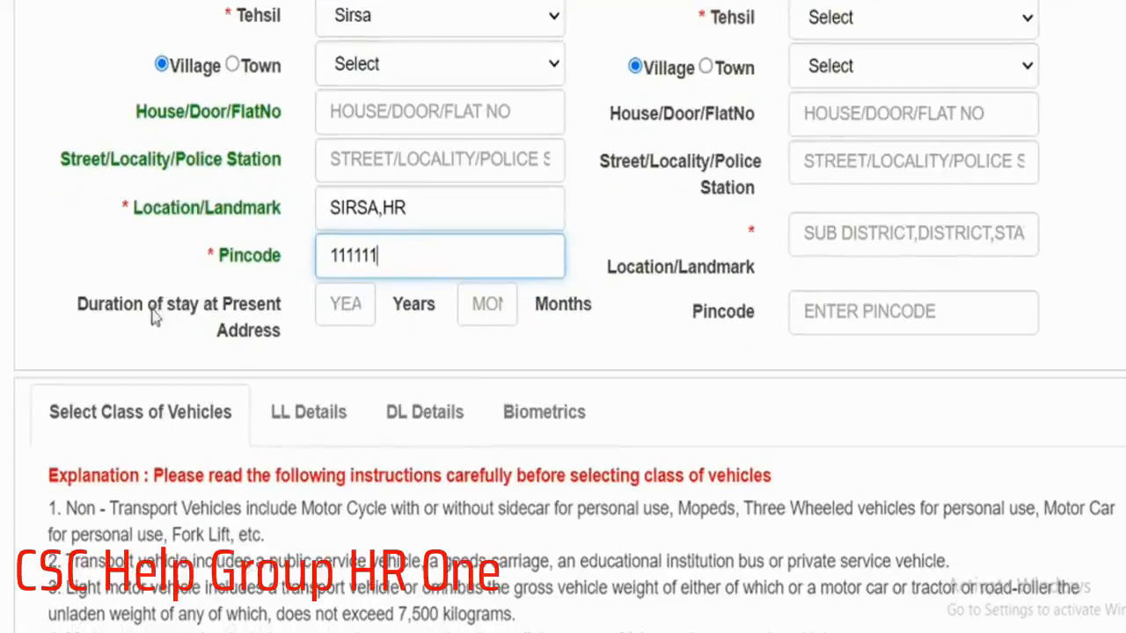
pyautogui.scroll(1, 405, 242)
pyautogui.scroll(-2, 410, 239)
pyautogui.scroll(1, 378, 296)
pyautogui.scroll(1, 378, 297)
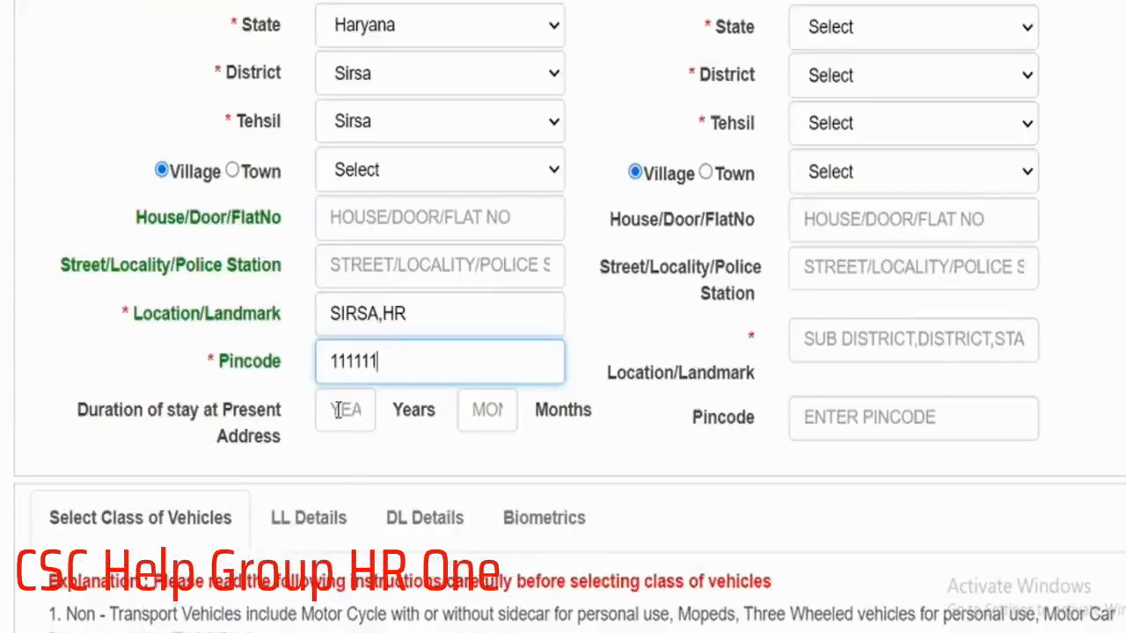
pyautogui.scroll(1, 347, 457)
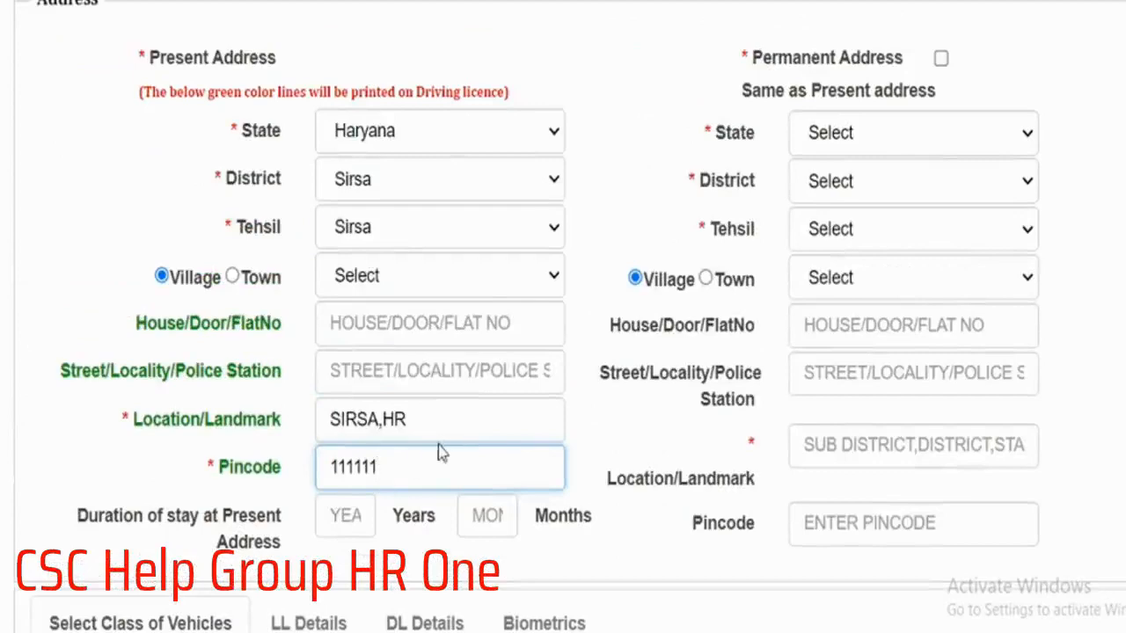
pyautogui.scroll(1, 767, 324)
pyautogui.scroll(2, 961, 231)
pyautogui.scroll(-3, 912, 286)
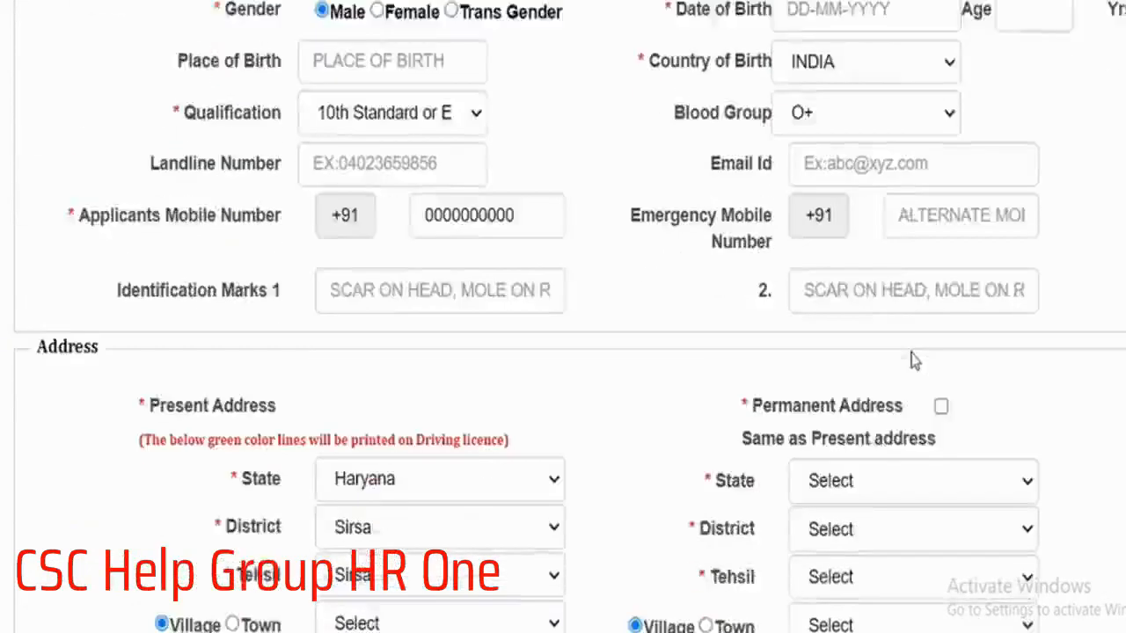
pyautogui.scroll(5, 980, 290)
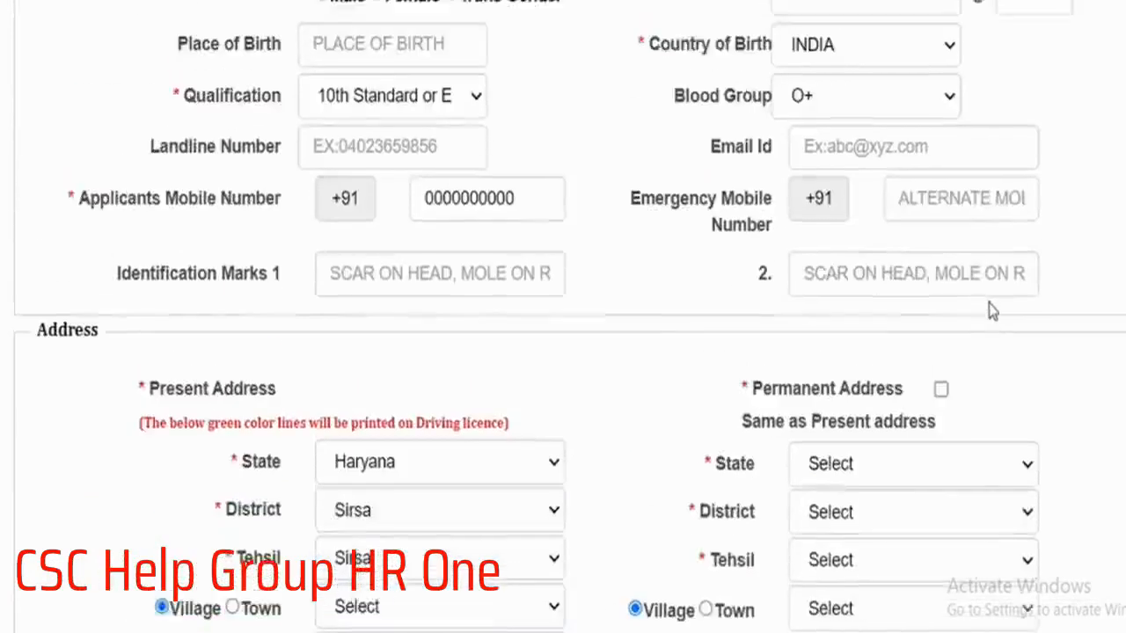
pyautogui.click(1034, 304)
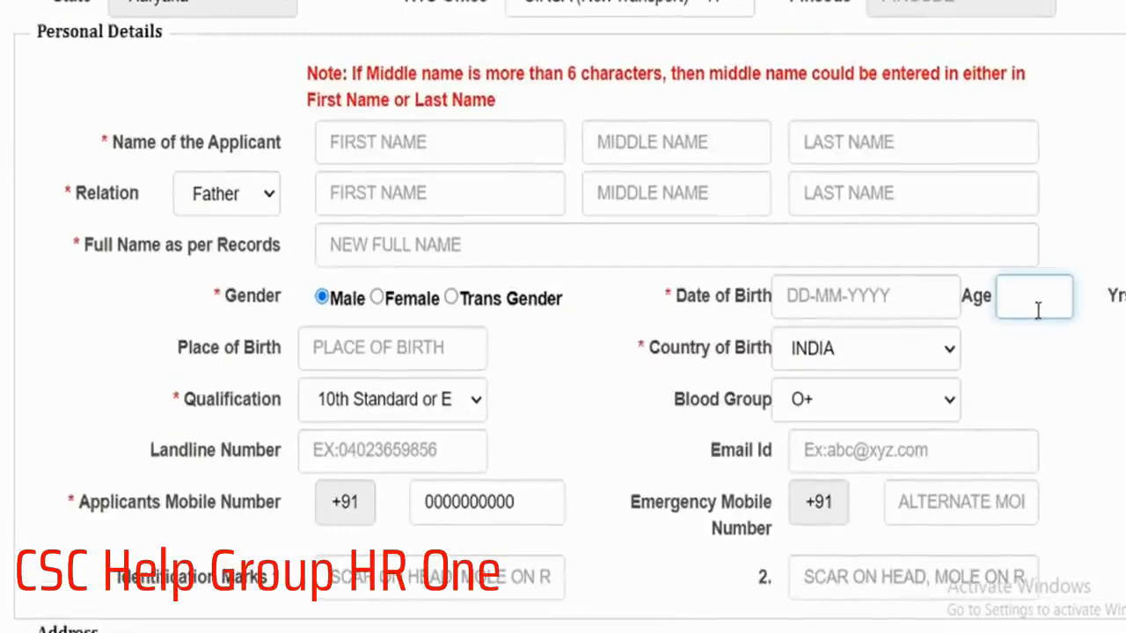
pyautogui.scroll(-7, 478, 379)
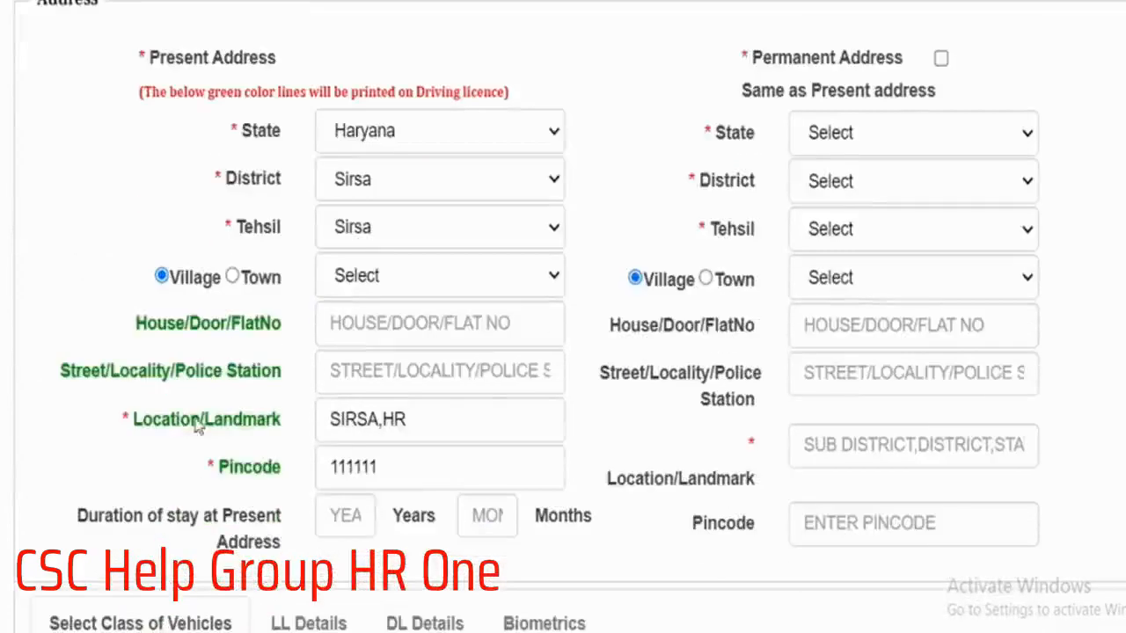
pyautogui.scroll(-1, 374, 497)
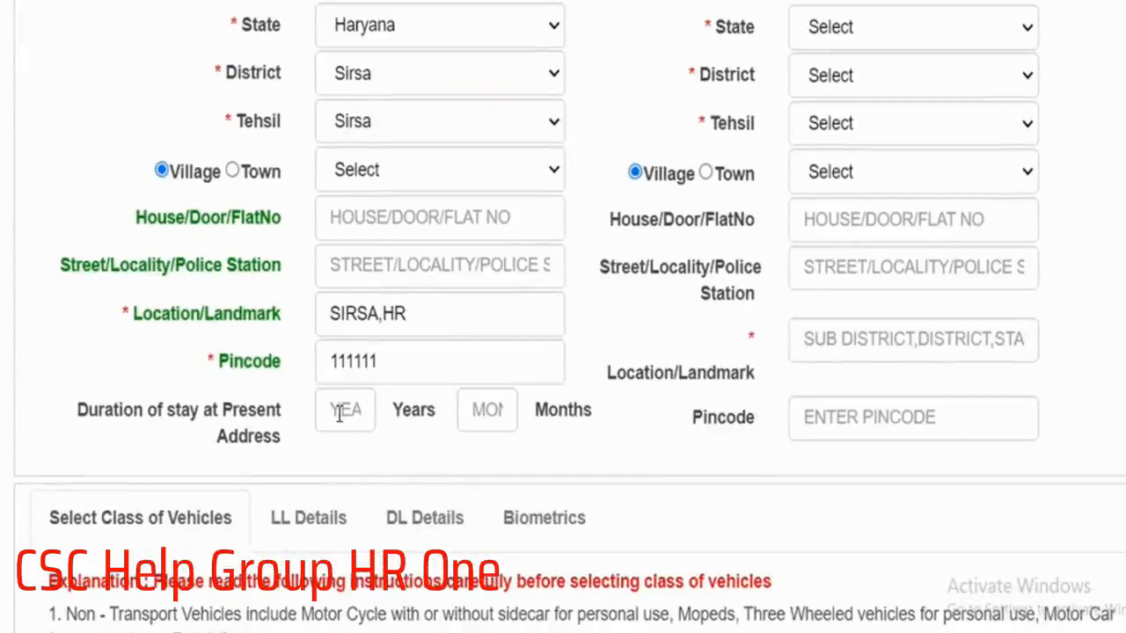
pyautogui.click(337, 412)
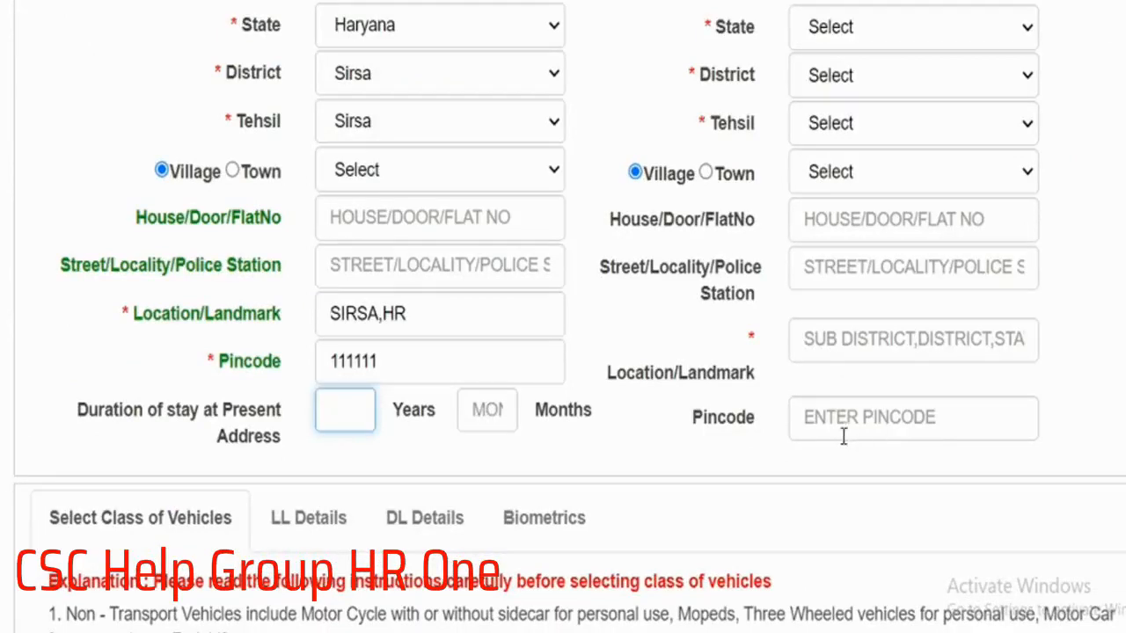
# Set the permanent address to be the same as the present address and check the copied fields.
pyautogui.scroll(3, 779, 410)
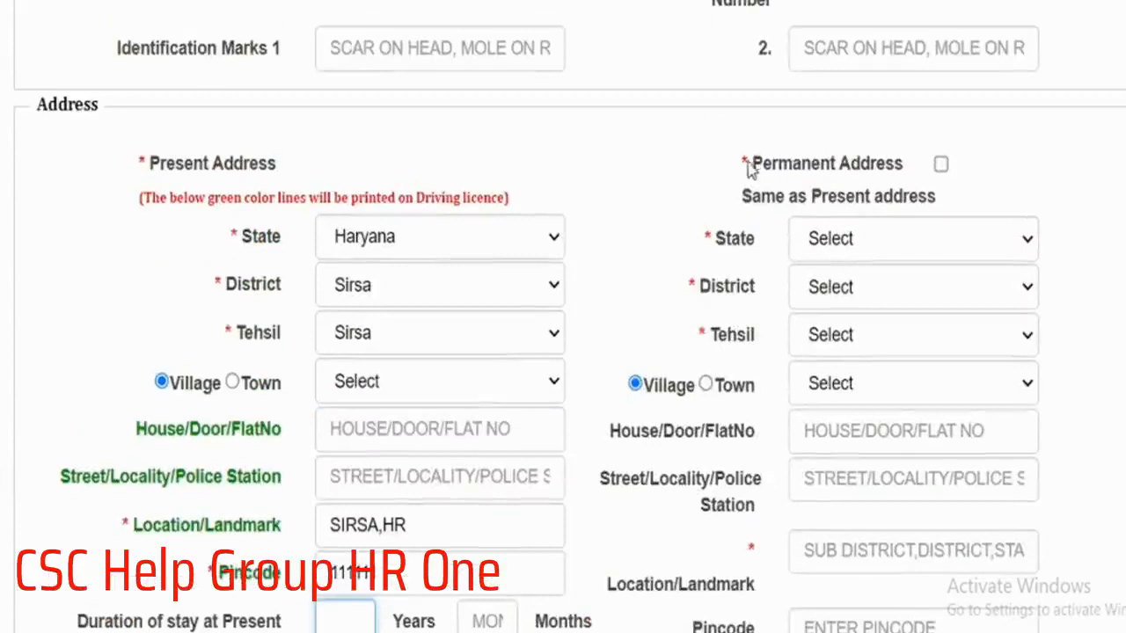
pyautogui.click(939, 169)
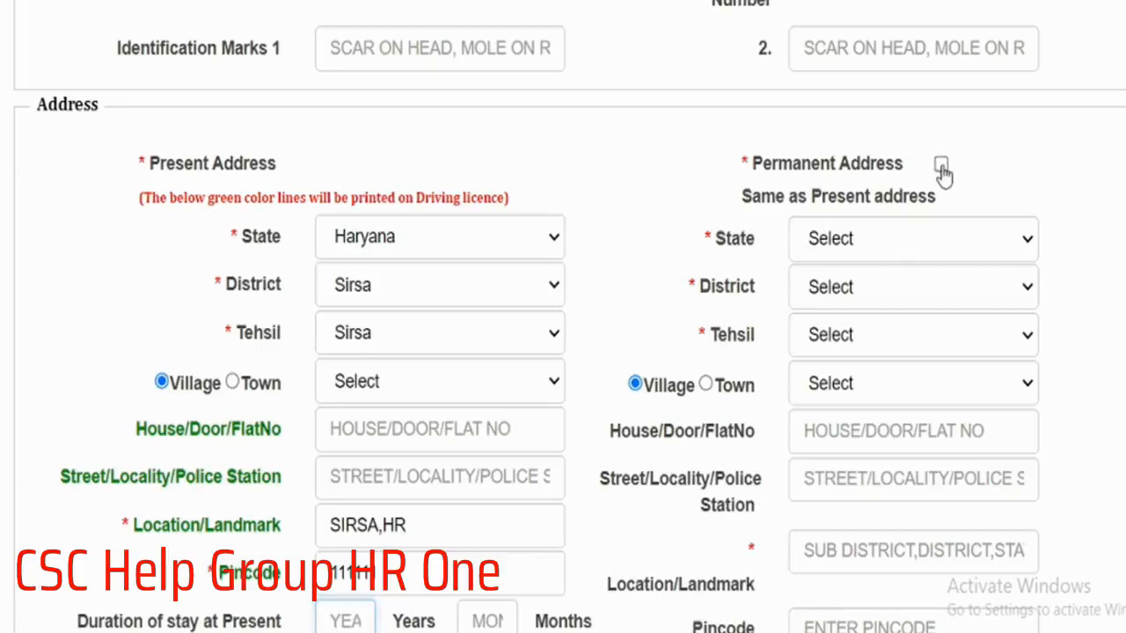
pyautogui.scroll(-2, 862, 421)
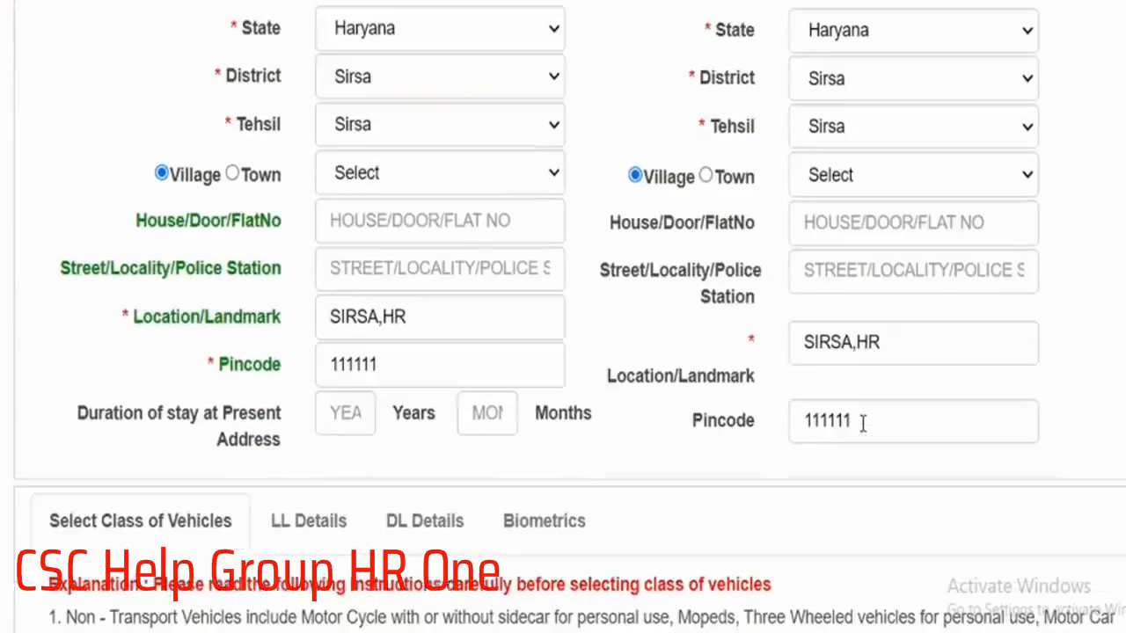
pyautogui.scroll(1, 854, 427)
# Add Motor Cycle with Gear (Non Transport) (MCWG) and LIGHT MOTOR VEHICLE (LMV) to the selected classes of vehicles.
pyautogui.scroll(-6, 844, 428)
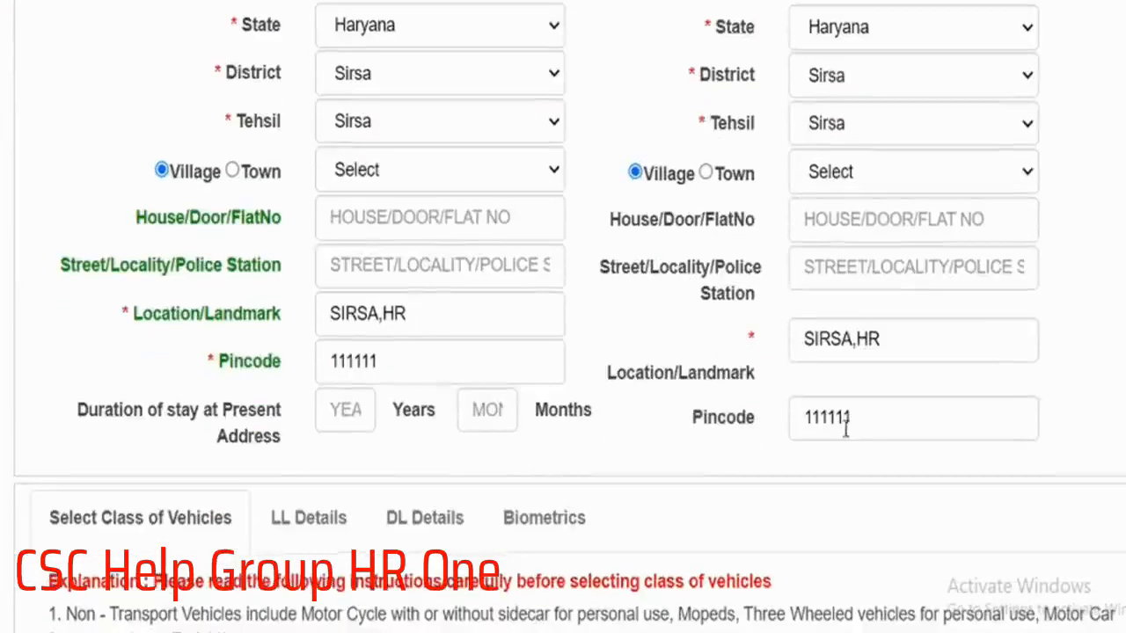
pyautogui.scroll(-1, 616, 386)
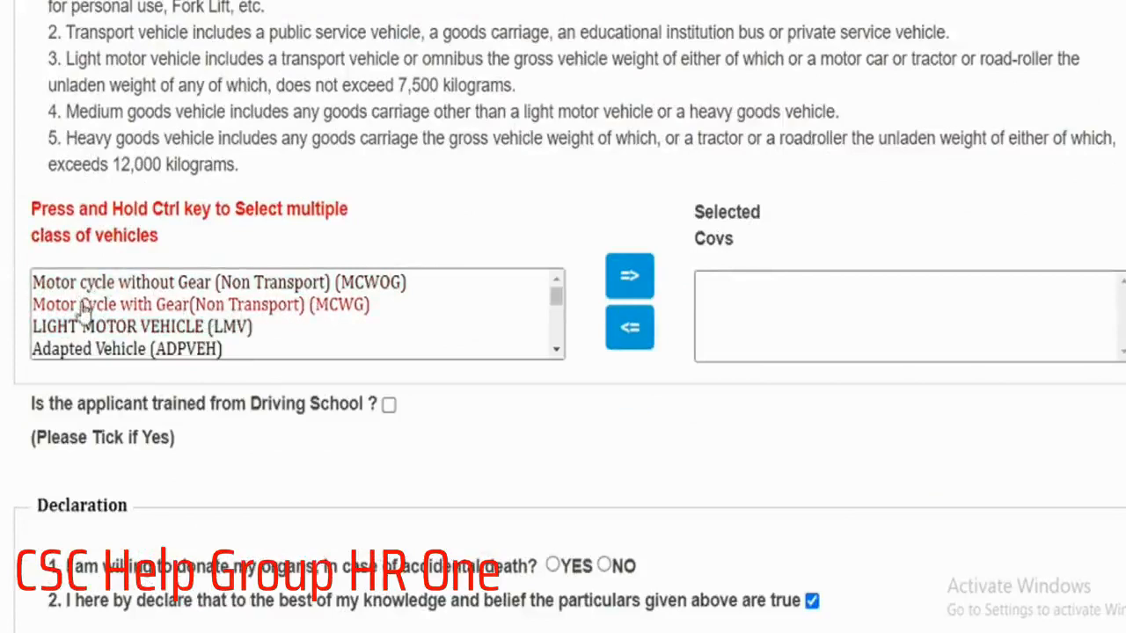
pyautogui.click(209, 284)
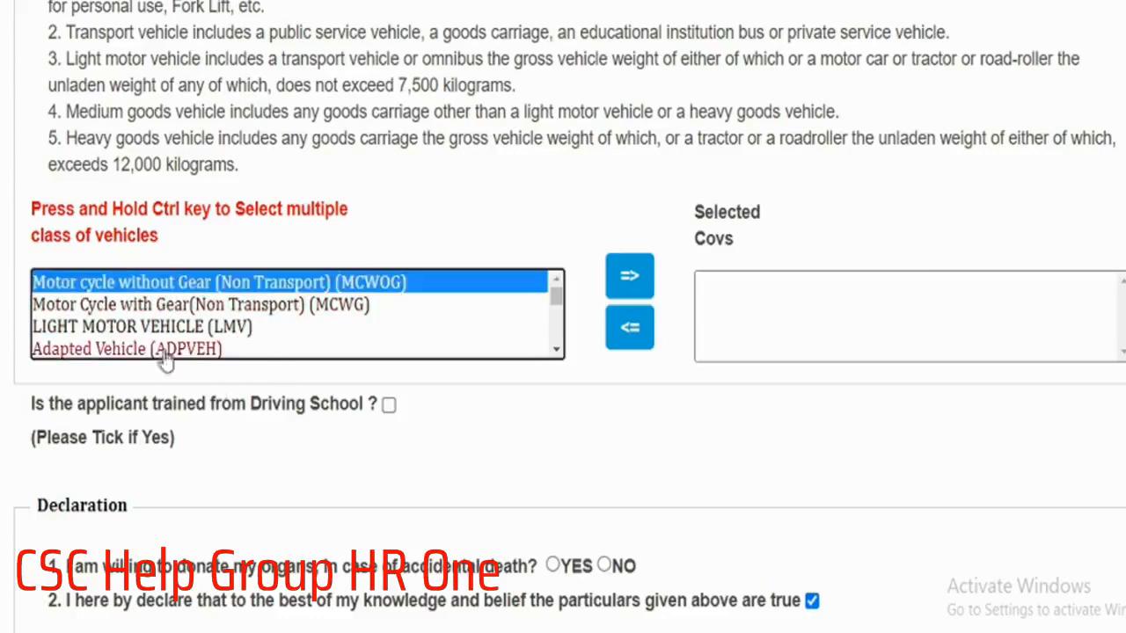
pyautogui.click(227, 307)
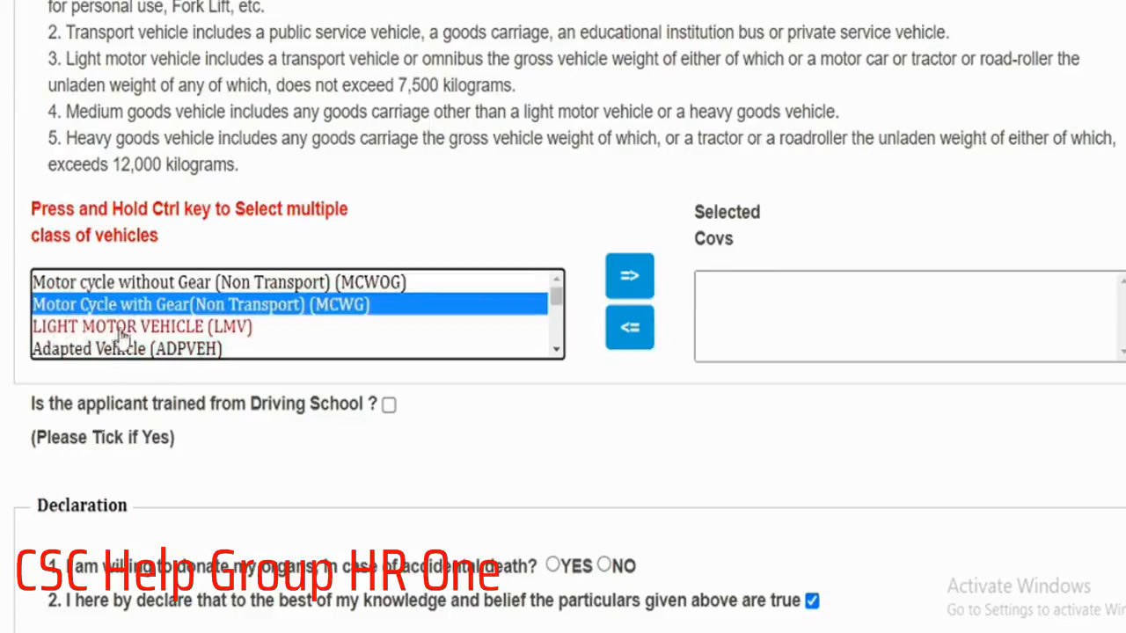
pyautogui.keyDown('ctrl'); pyautogui.click(163, 327); pyautogui.keyUp('ctrl')
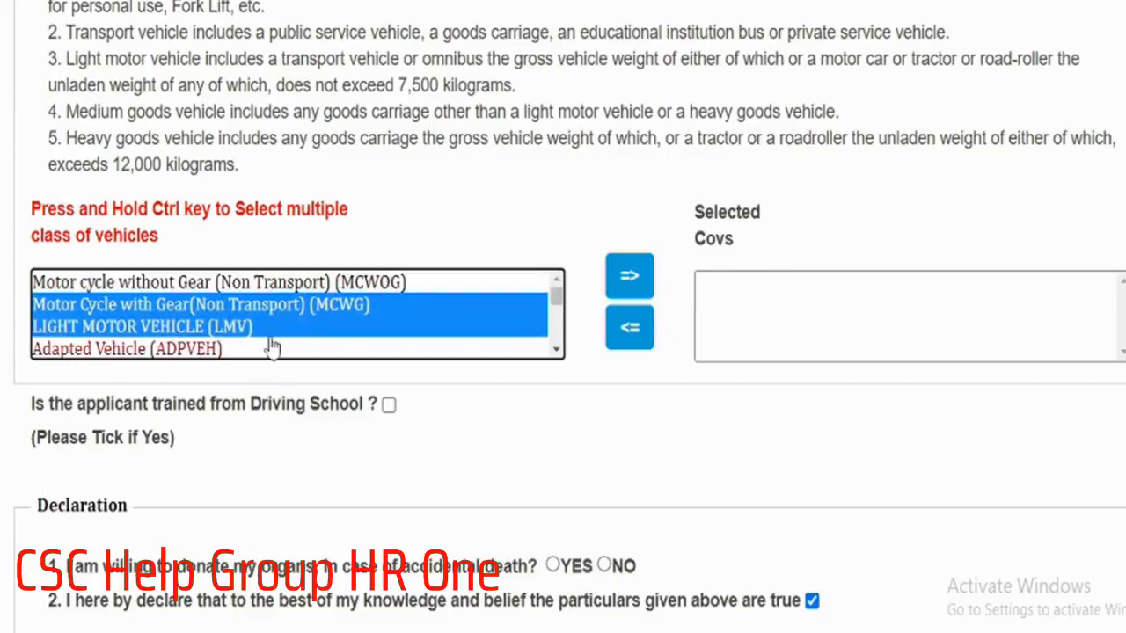
pyautogui.click(627, 282)
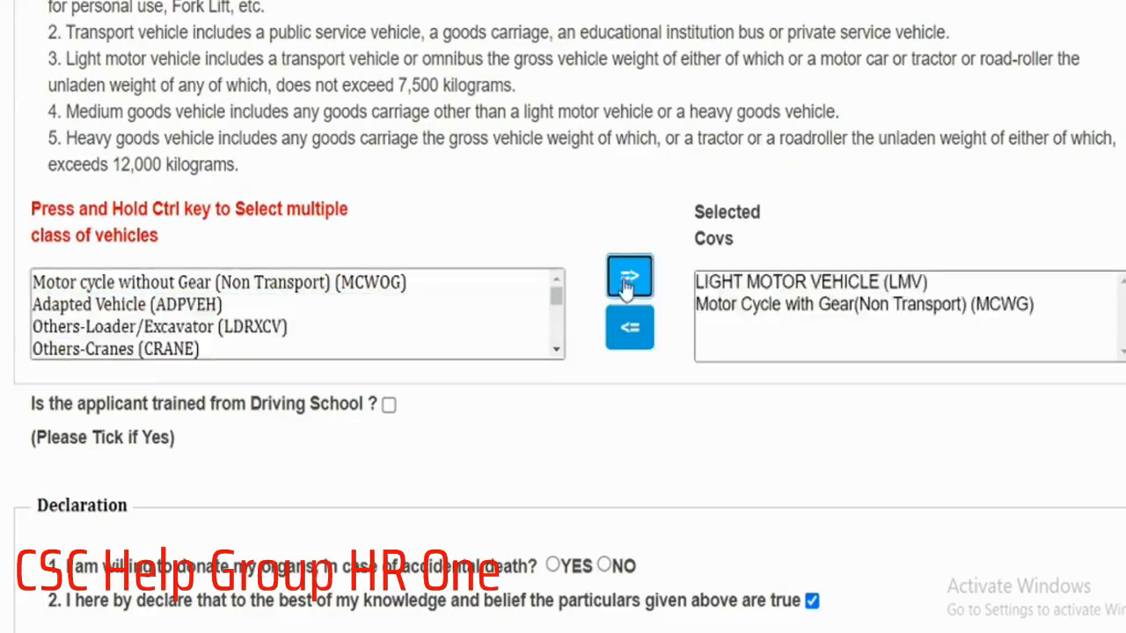
pyautogui.click(890, 330)
# Answer NO to the organ donation question in the declaration.
pyautogui.scroll(-3, 766, 331)
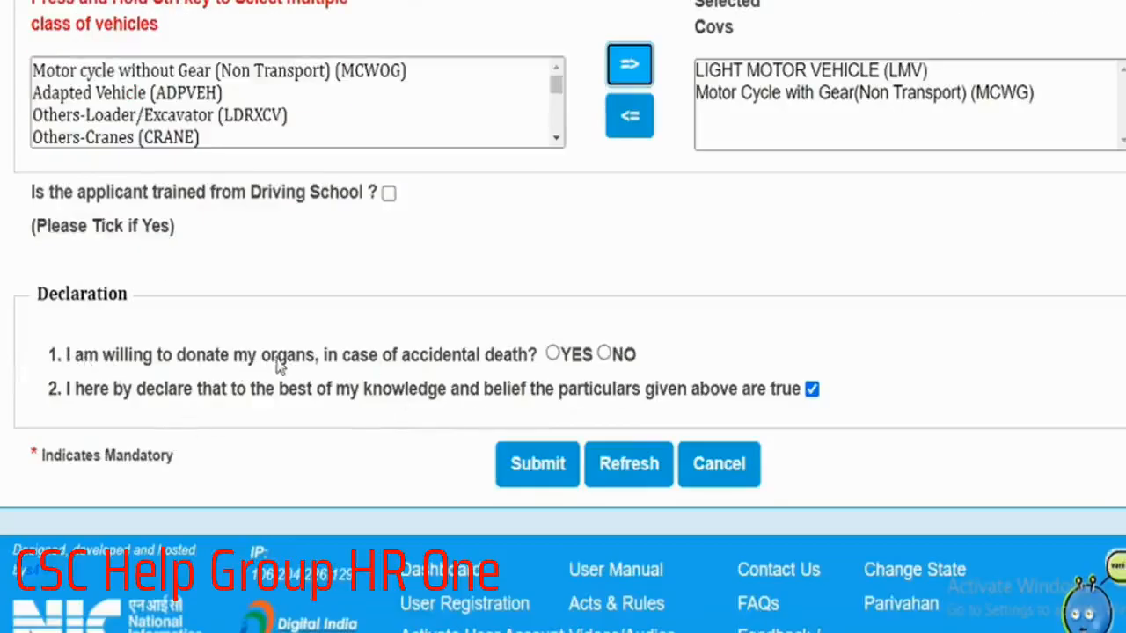
pyautogui.click(540, 359)
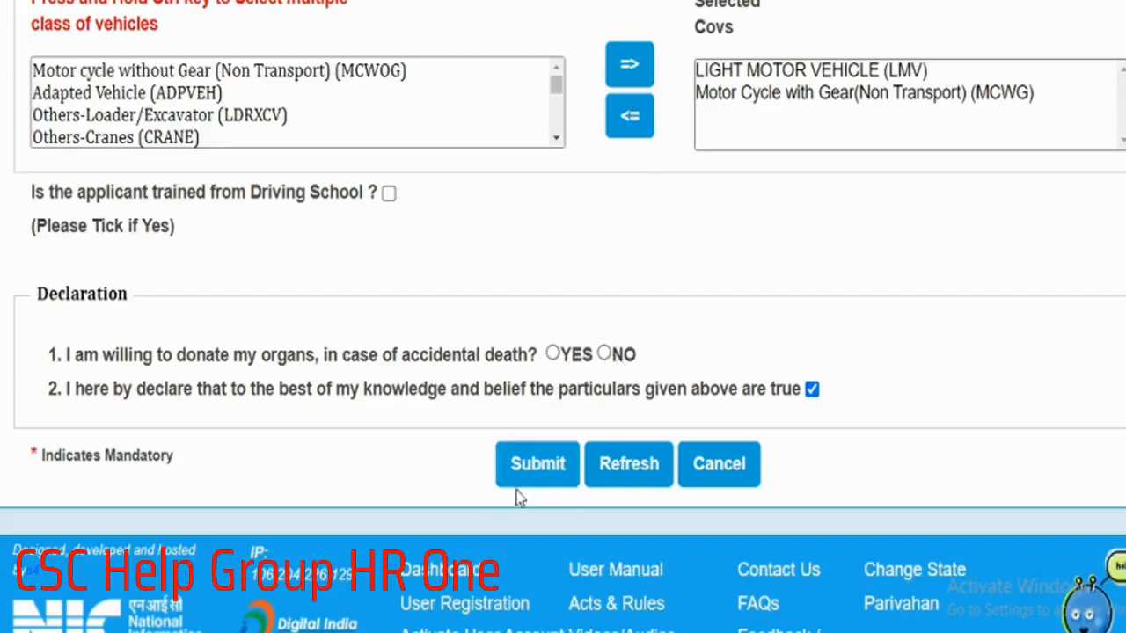
pyautogui.click(603, 352)
# Submit the learner's licence application, accepting the existing-licence declaration and the submission confirmation.
pyautogui.click(537, 463)
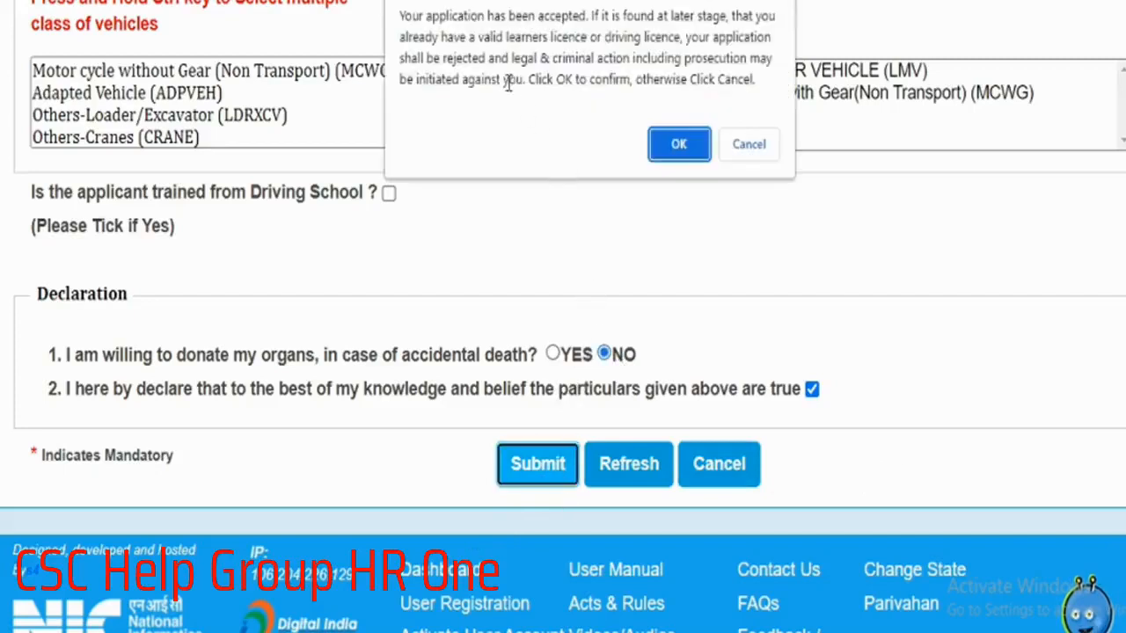
pyautogui.moveTo(400, 15); pyautogui.dragTo(589, 17)
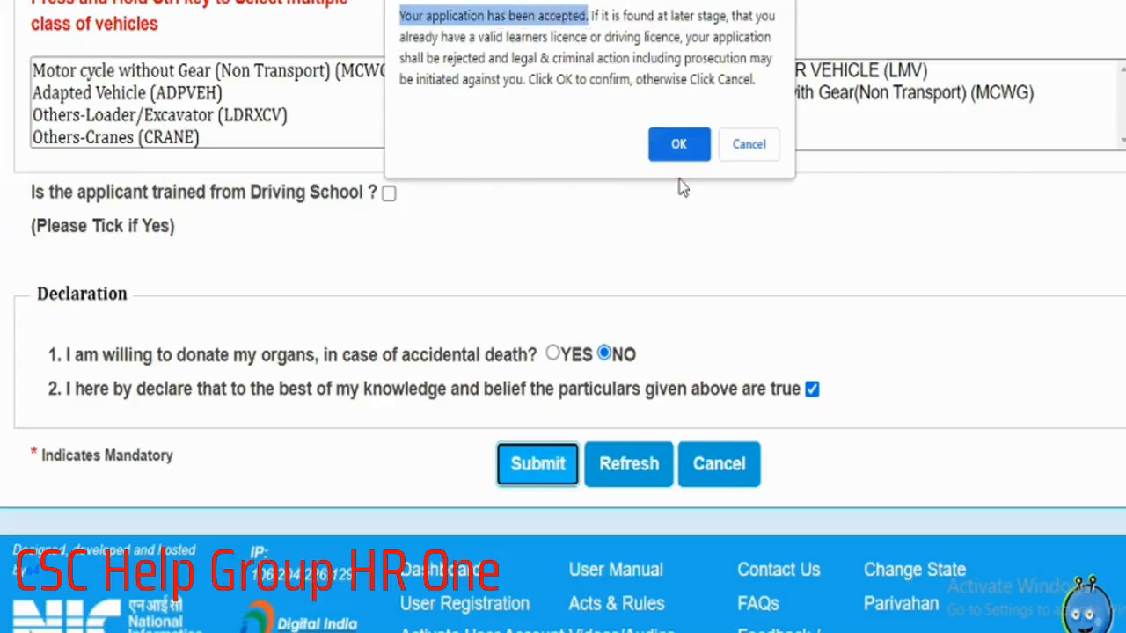
pyautogui.click(678, 143)
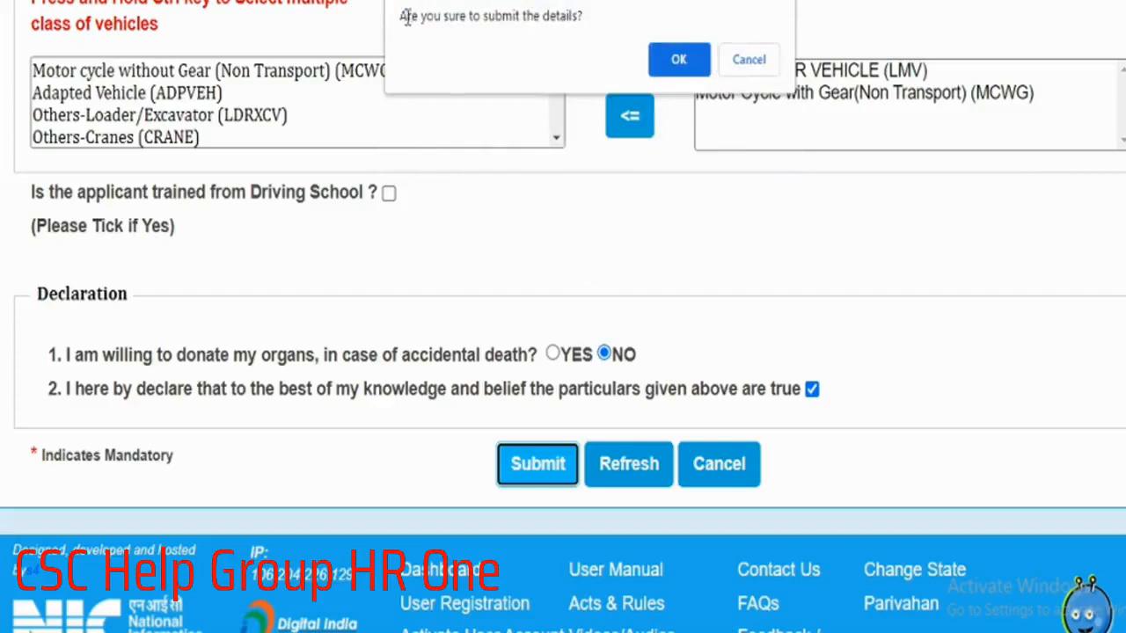
pyautogui.moveTo(408, 15); pyautogui.dragTo(519, 17)
pyautogui.click(678, 64)
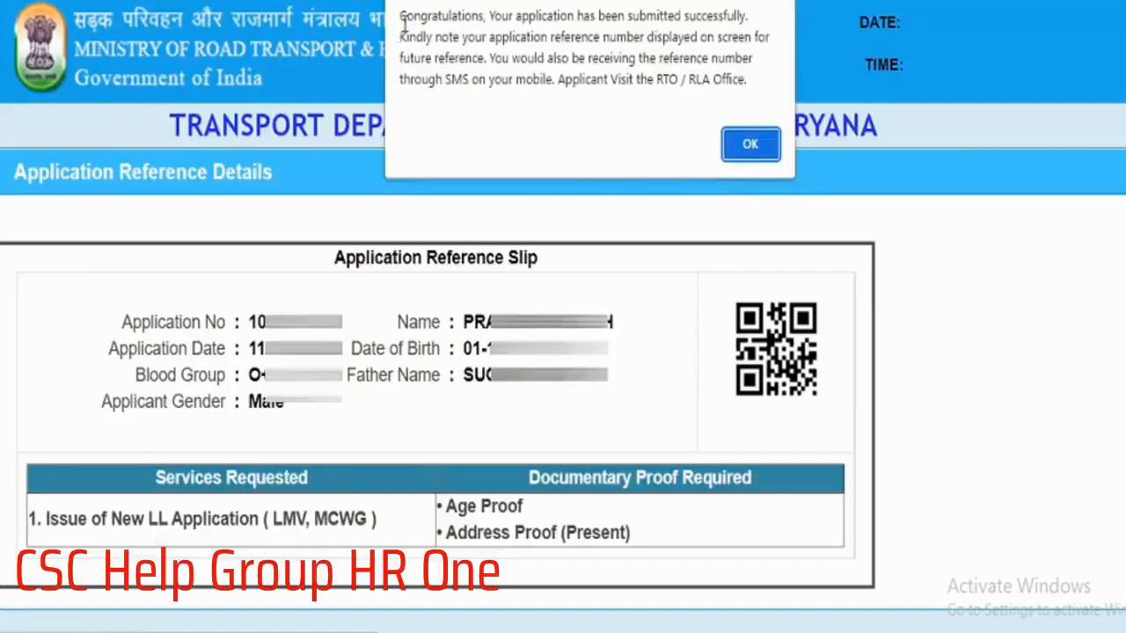
pyautogui.moveTo(401, 16); pyautogui.dragTo(755, 16)
pyautogui.click(752, 141)
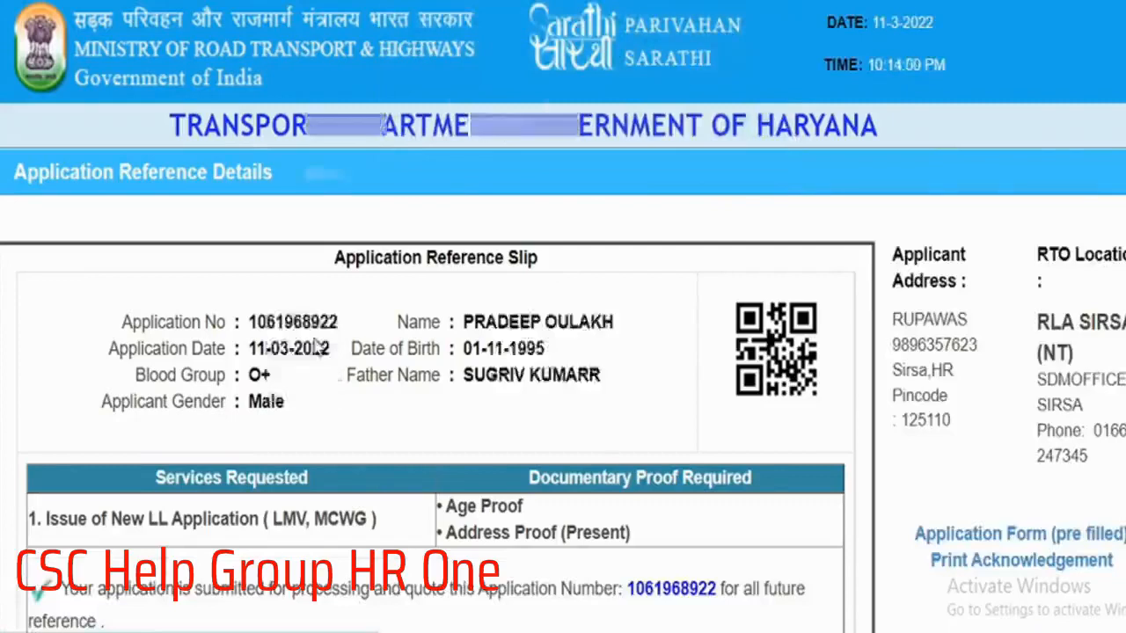
# Read through the application reference slip and continue to the application status page.
pyautogui.scroll(-3, 1115, 444)
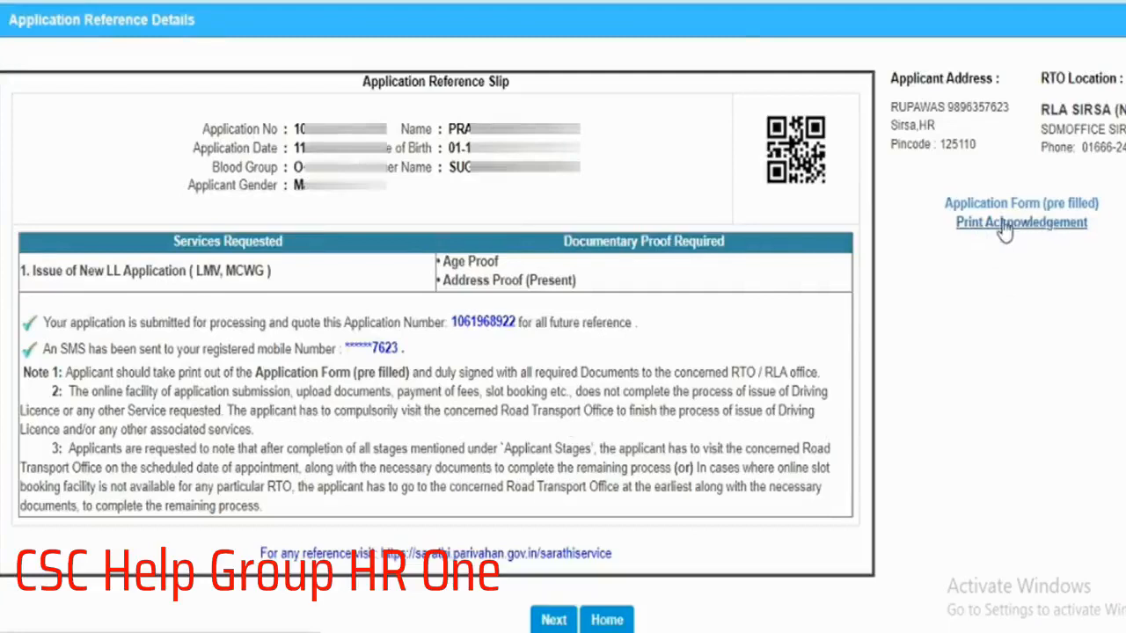
pyautogui.scroll(-1, 1019, 287)
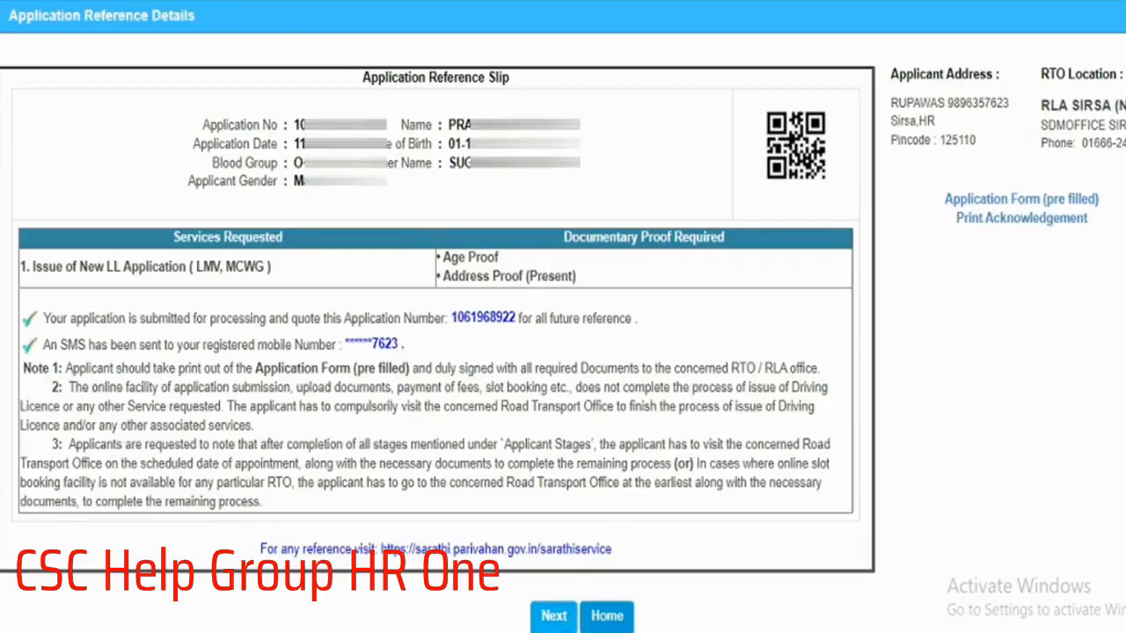
pyautogui.click(553, 617)
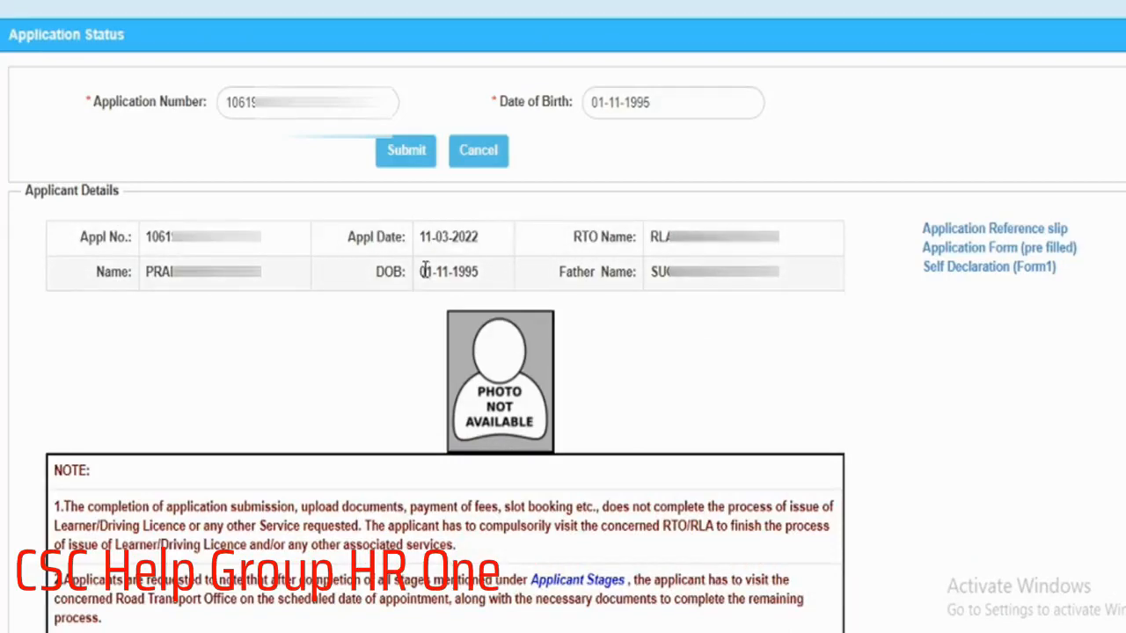
# Check the requested vehicle classes and the stages to be completed, and proceed to the photo and signature upload.
pyautogui.scroll(-3, 714, 327)
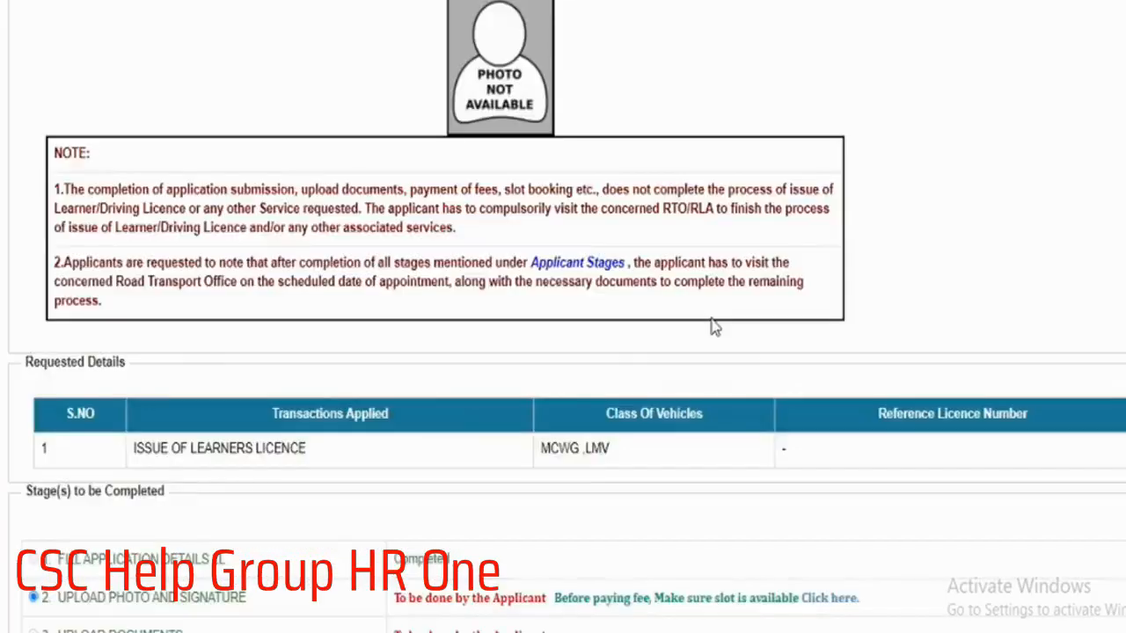
pyautogui.scroll(-2, 714, 326)
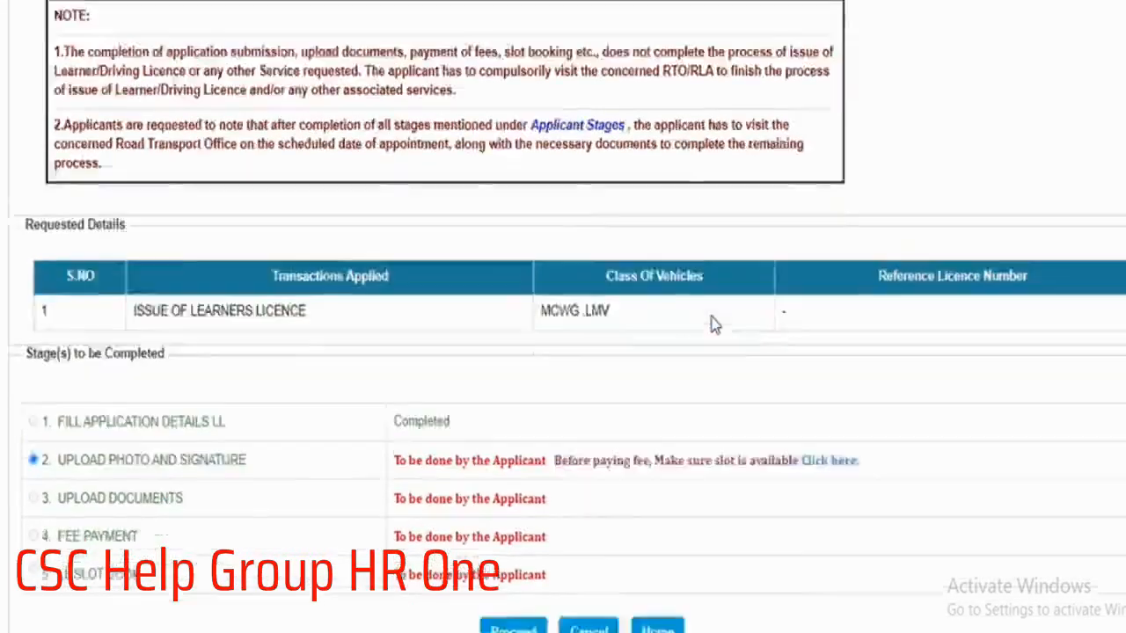
pyautogui.scroll(-1, 714, 326)
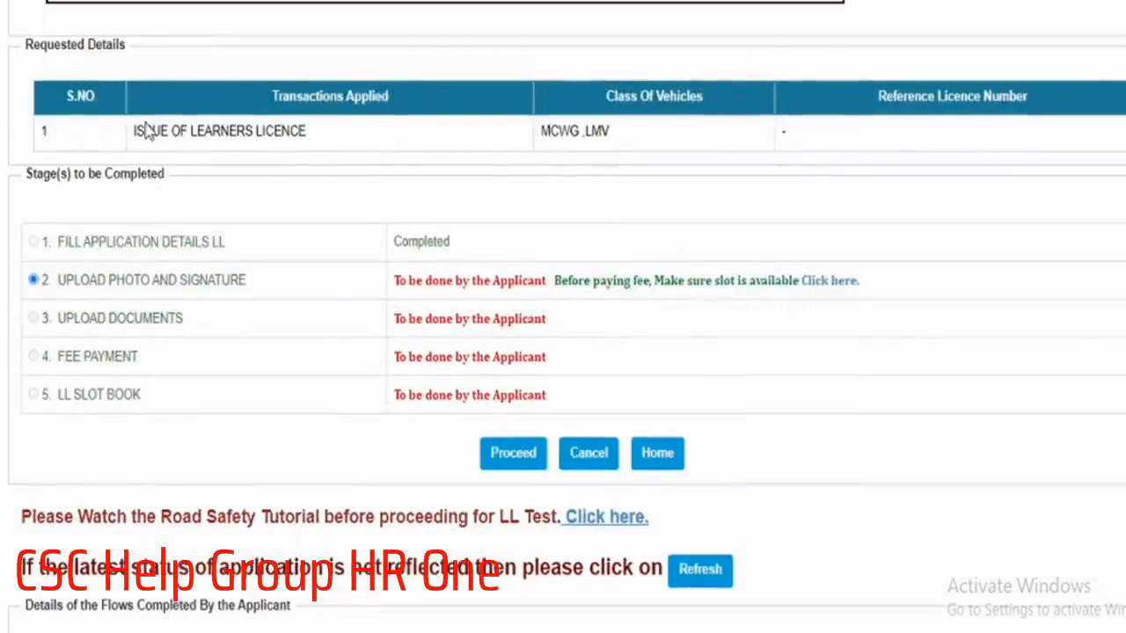
pyautogui.moveTo(541, 130); pyautogui.dragTo(624, 141)
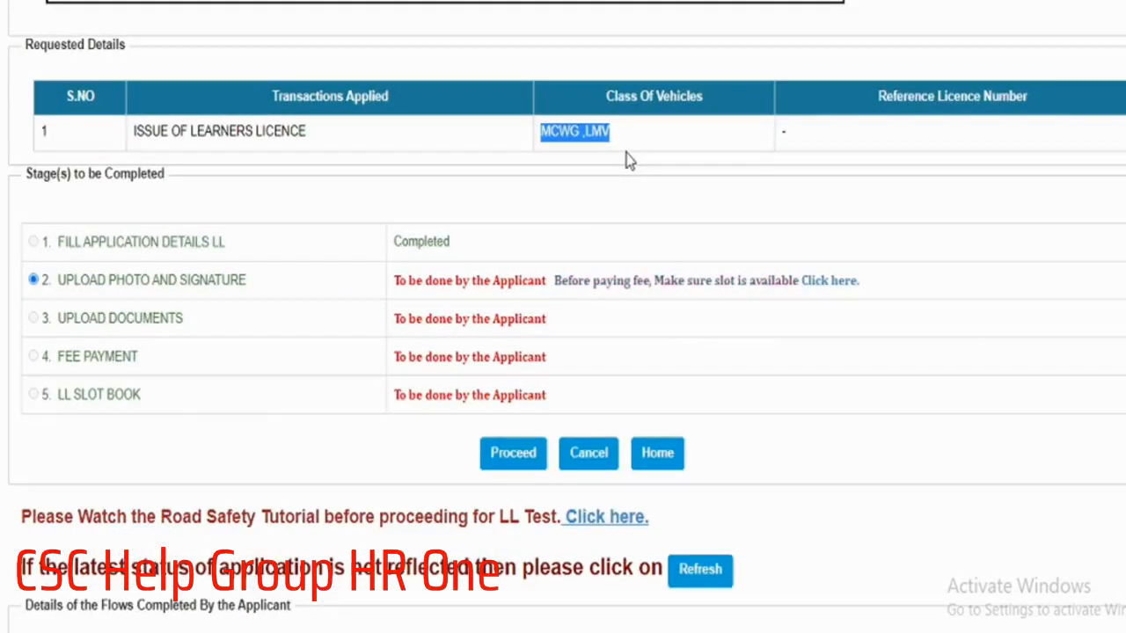
pyautogui.click(648, 143)
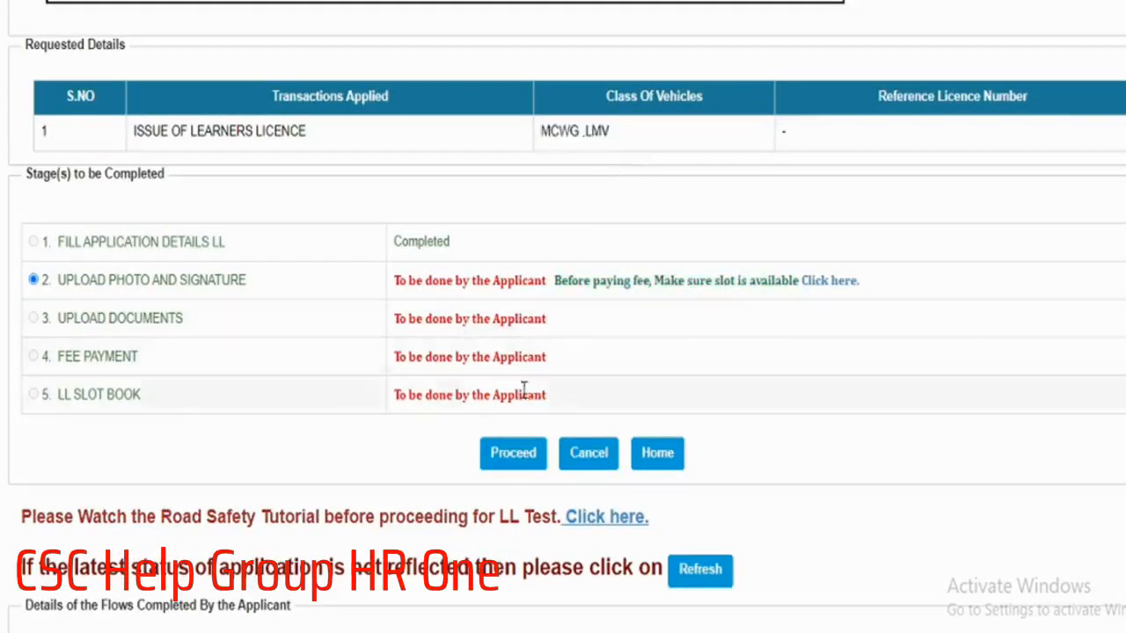
pyautogui.click(511, 463)
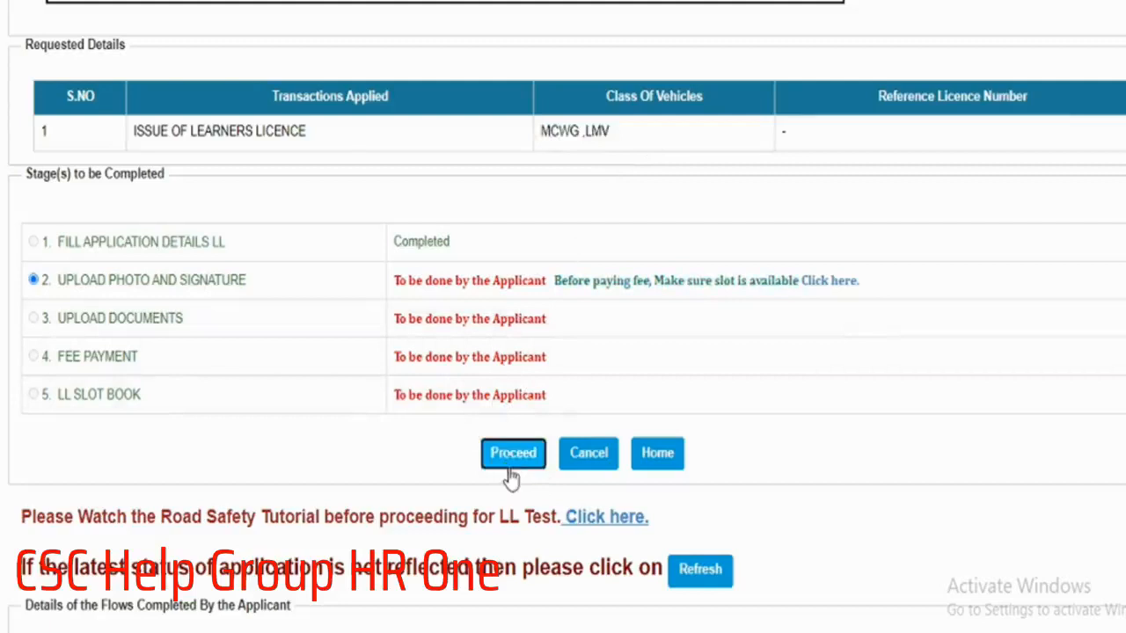
pyautogui.moveTo(125, 389); pyautogui.dragTo(197, 400)
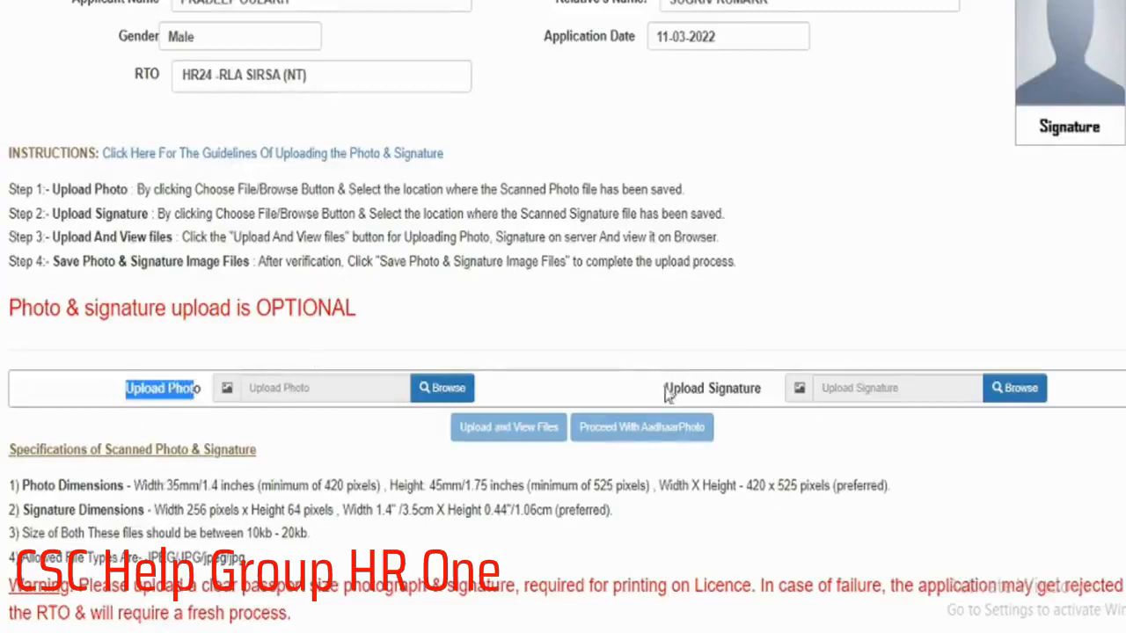
# Choose photo.jpg as the applicant's photo and Signature _page-0001.jpg as the signature, and upload both files for viewing.
pyautogui.moveTo(666, 391); pyautogui.dragTo(770, 394)
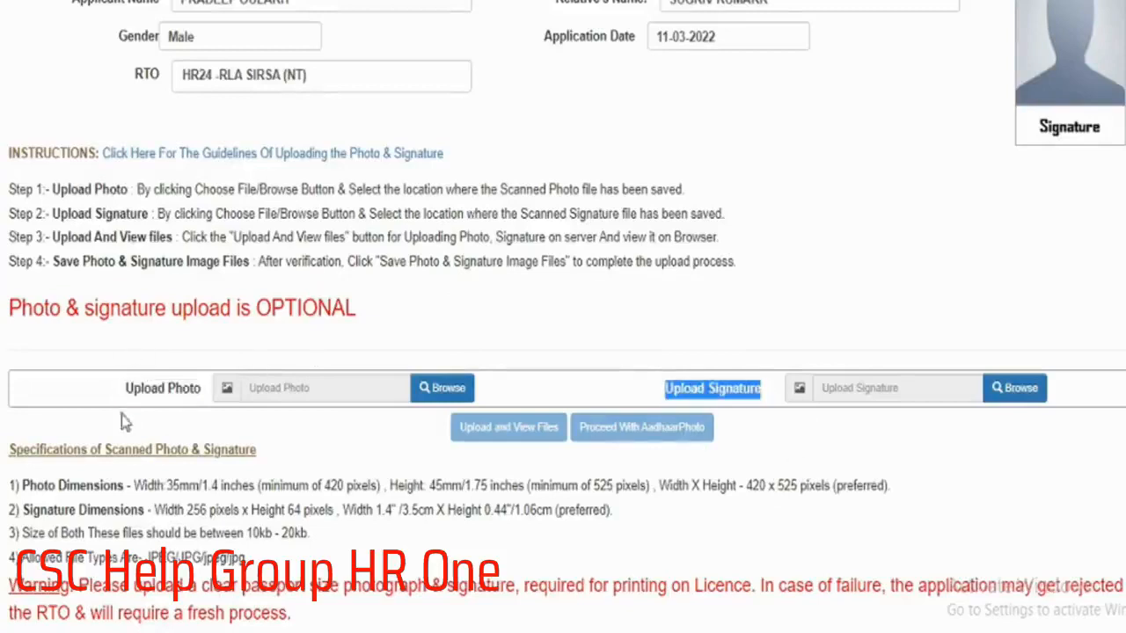
pyautogui.click(870, 274)
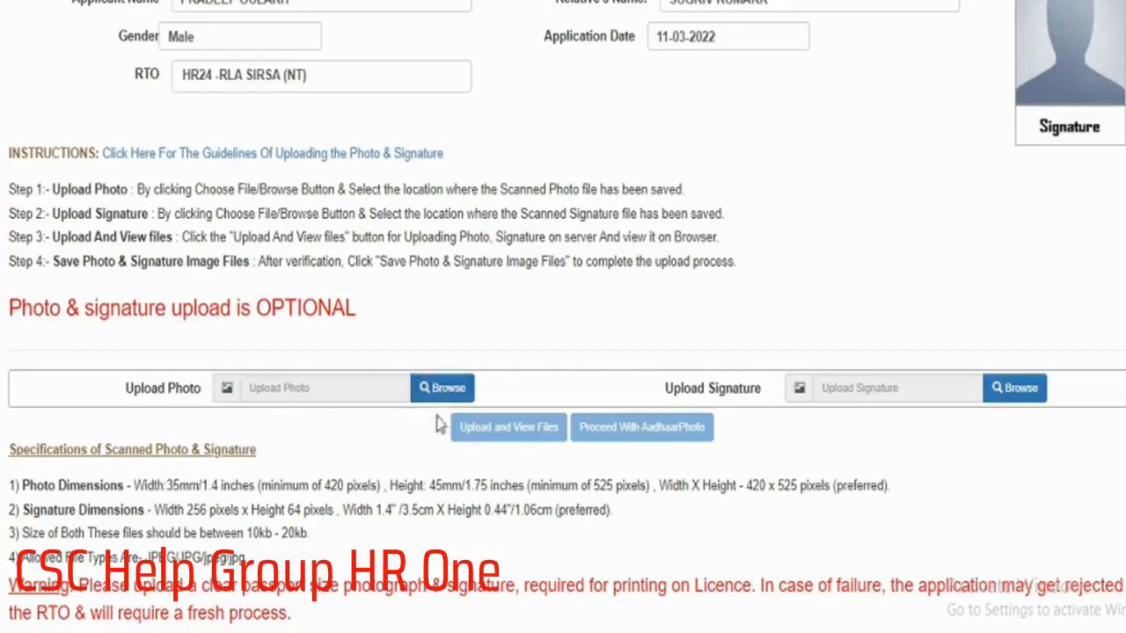
pyautogui.scroll(-1, 435, 440)
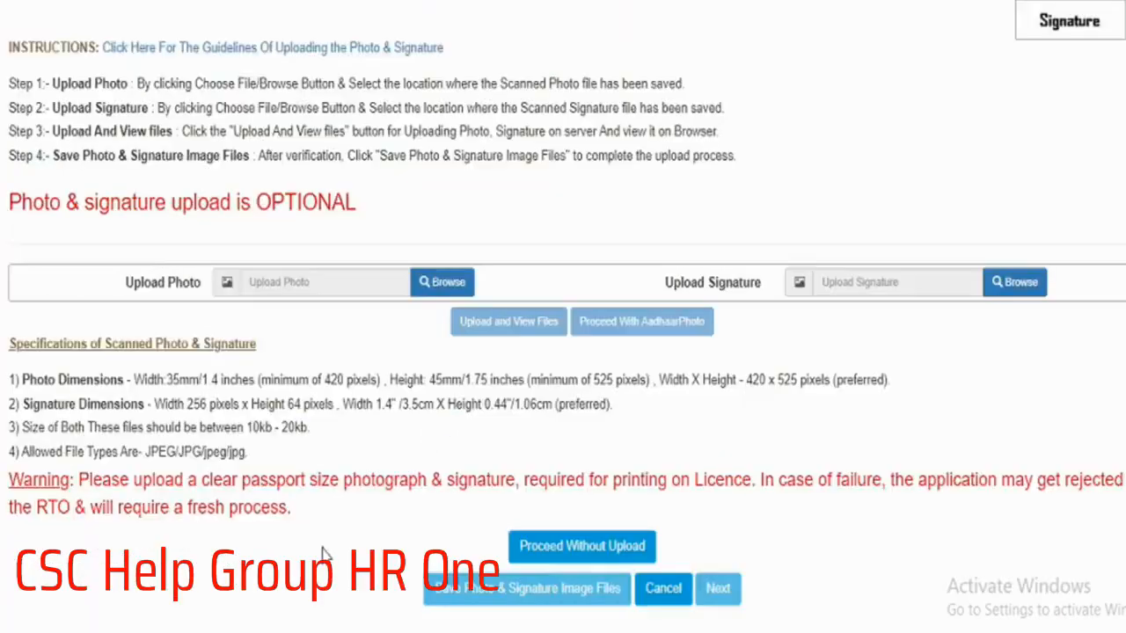
pyautogui.click(440, 283)
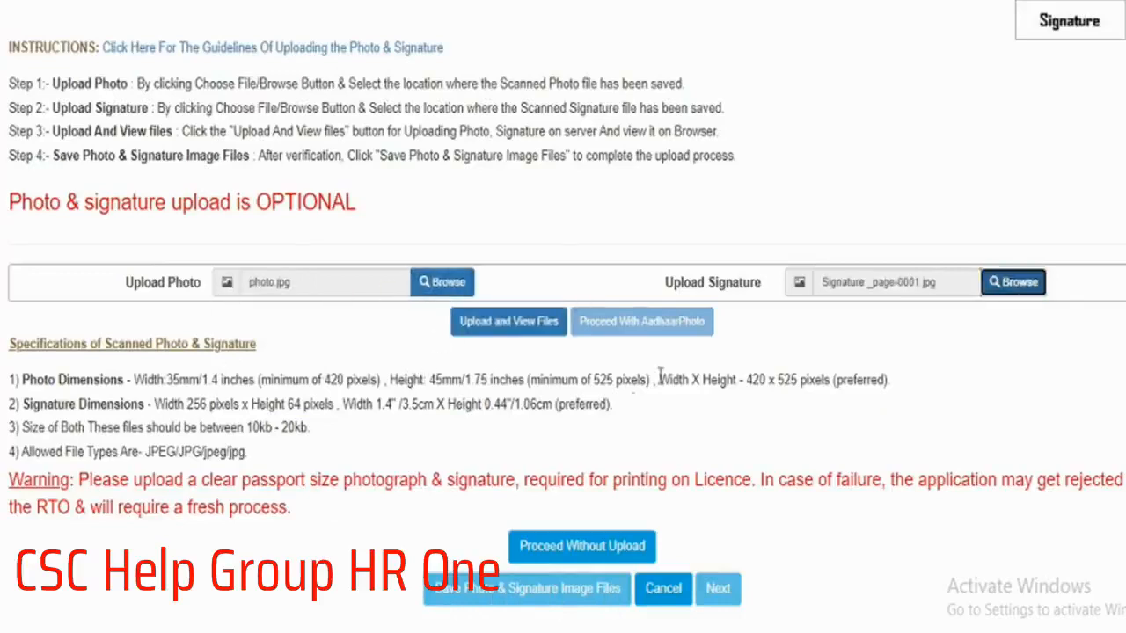
pyautogui.click(515, 324)
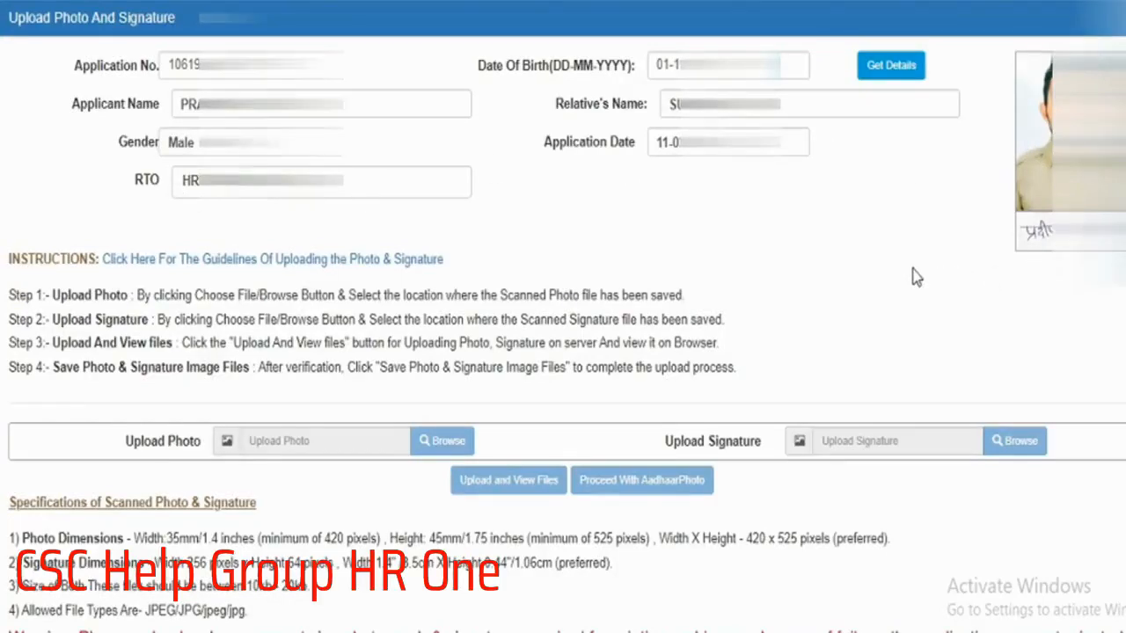
# Save the uploaded photo and signature images, accept the recent-photo confirmation, and continue to the application status page.
pyautogui.scroll(-3, 901, 277)
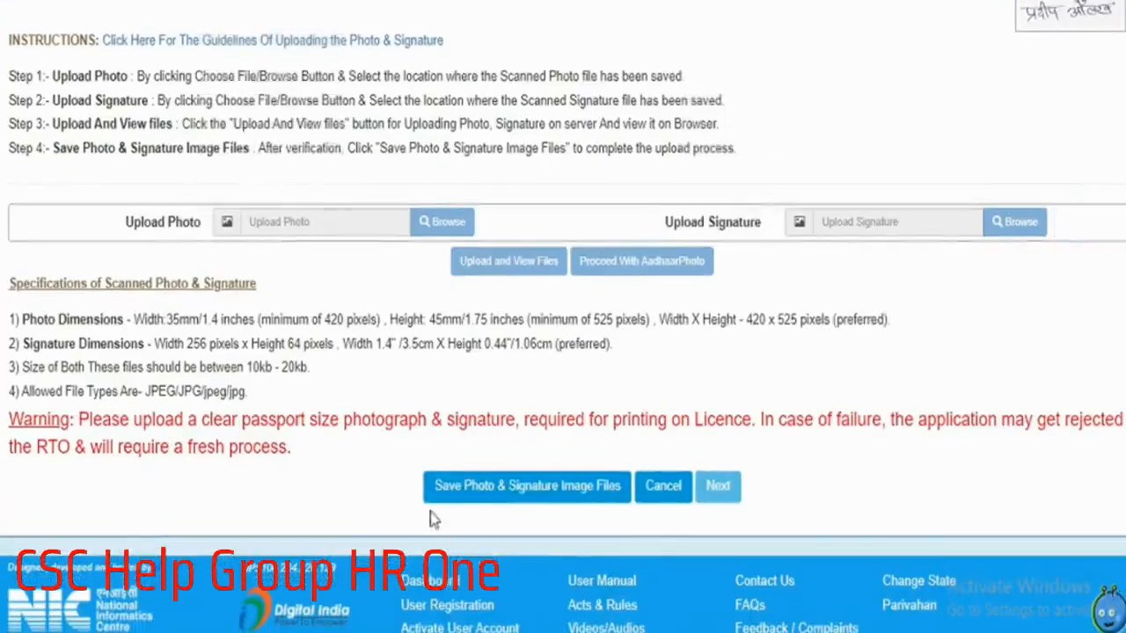
pyautogui.click(542, 489)
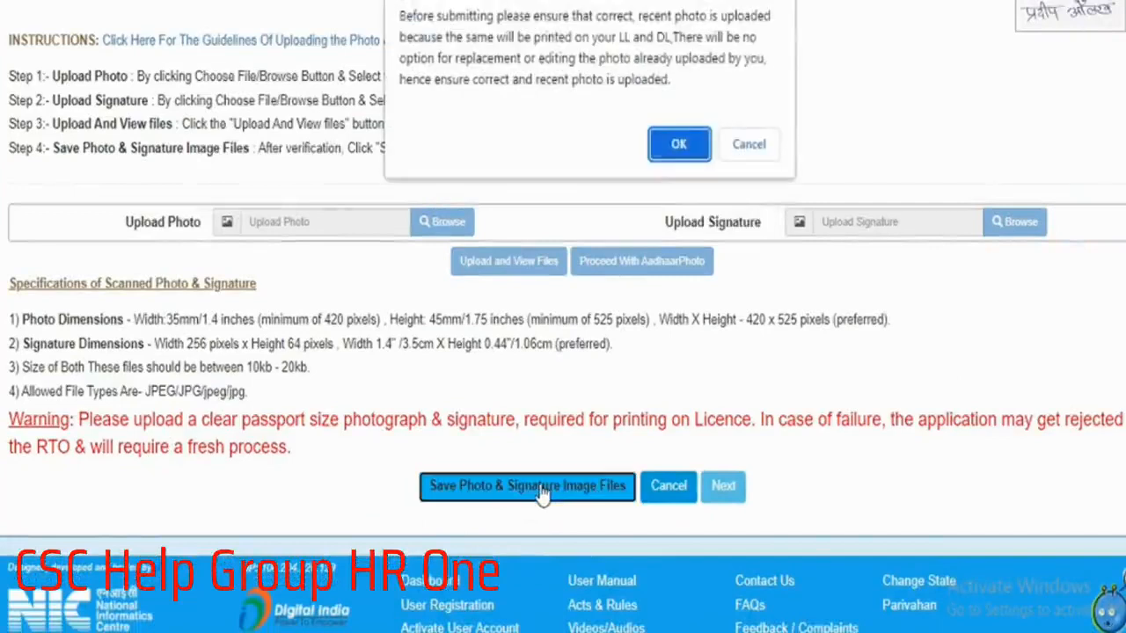
pyautogui.click(679, 146)
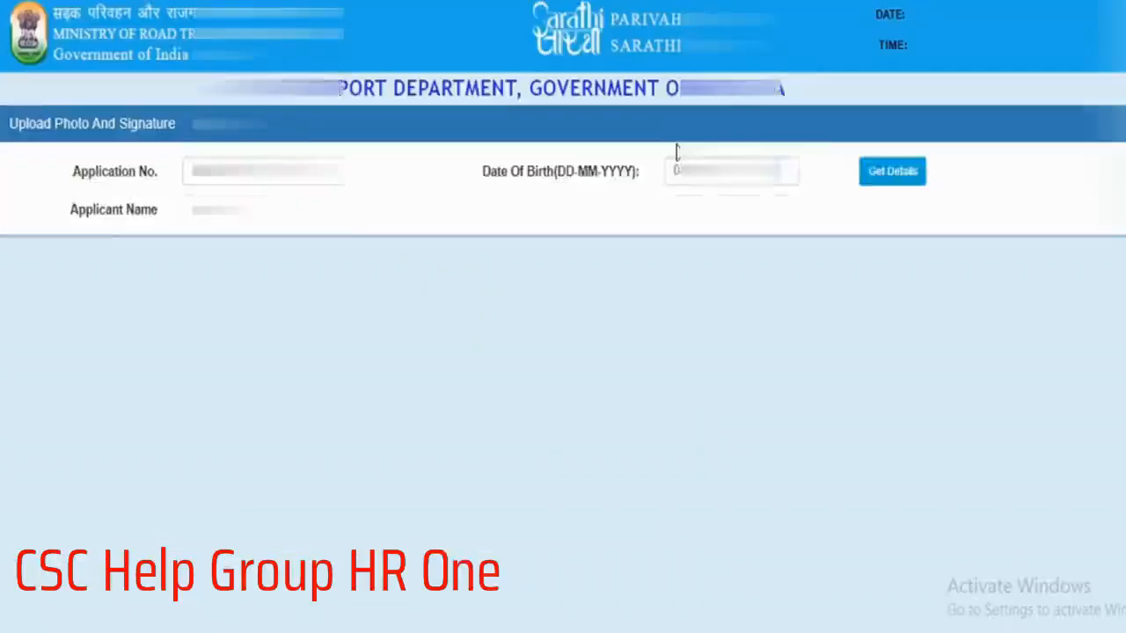
pyautogui.scroll(-1, 825, 295)
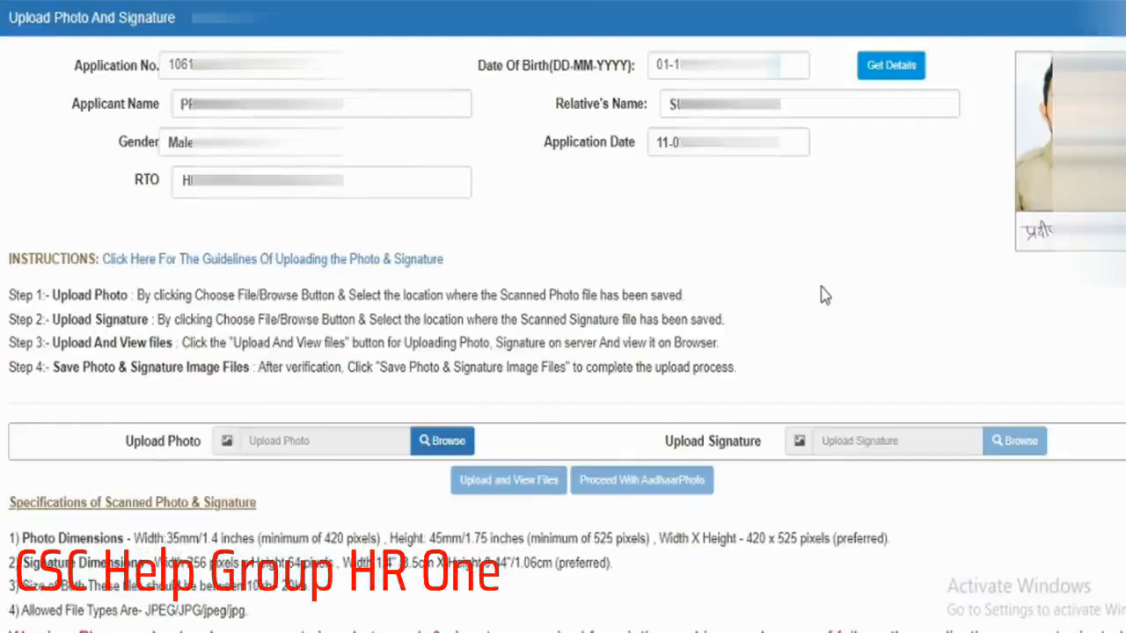
pyautogui.scroll(-3, 825, 295)
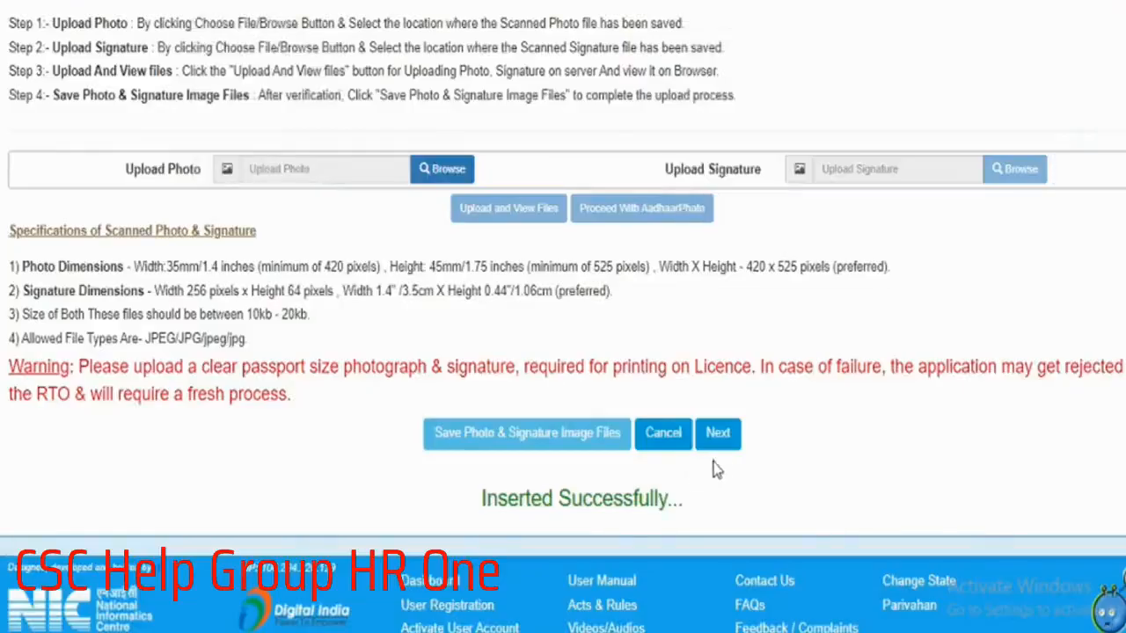
pyautogui.click(718, 434)
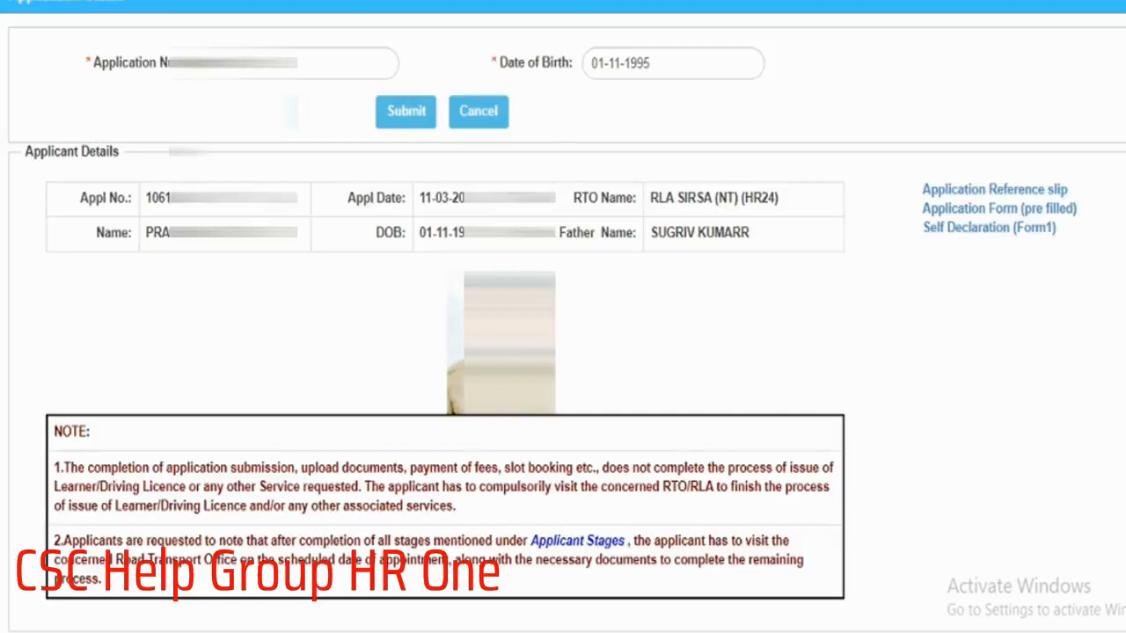
# Proceed to the Upload Documents stage, submit the prefilled application details and confirm the applicant information.
pyautogui.scroll(-3, 563, 352)
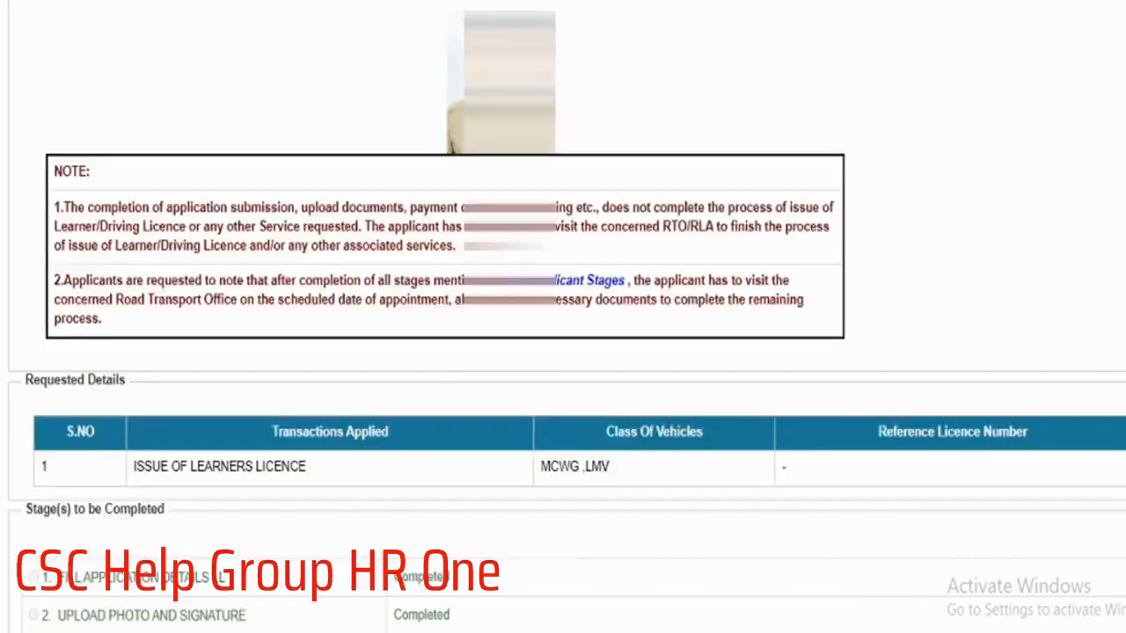
pyautogui.scroll(-3, 563, 352)
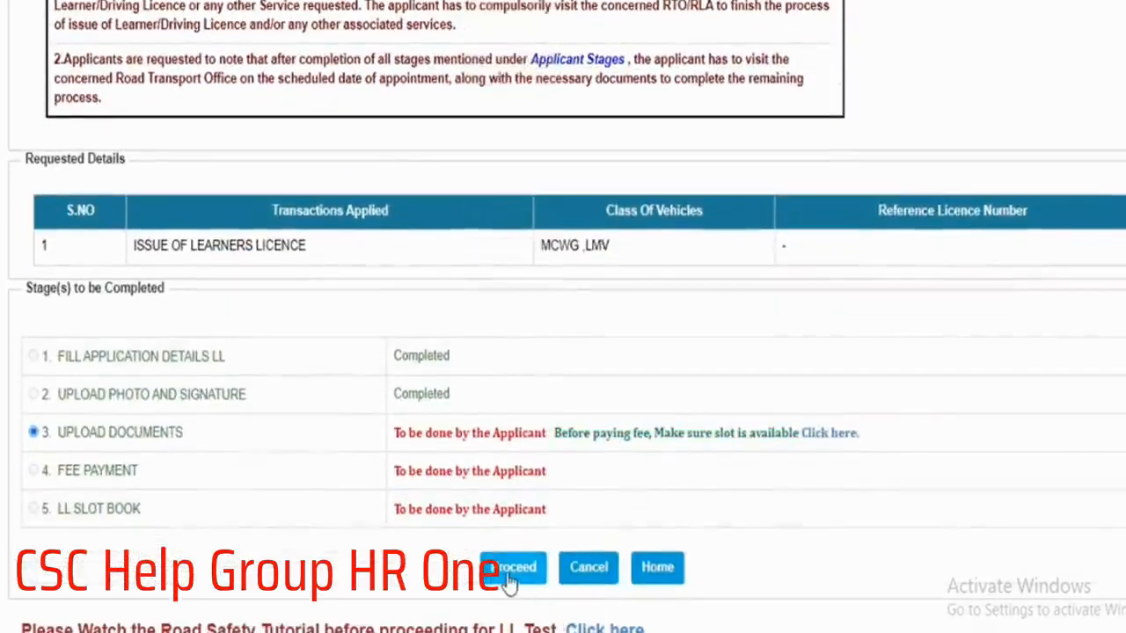
pyautogui.moveTo(56, 432); pyautogui.dragTo(184, 434)
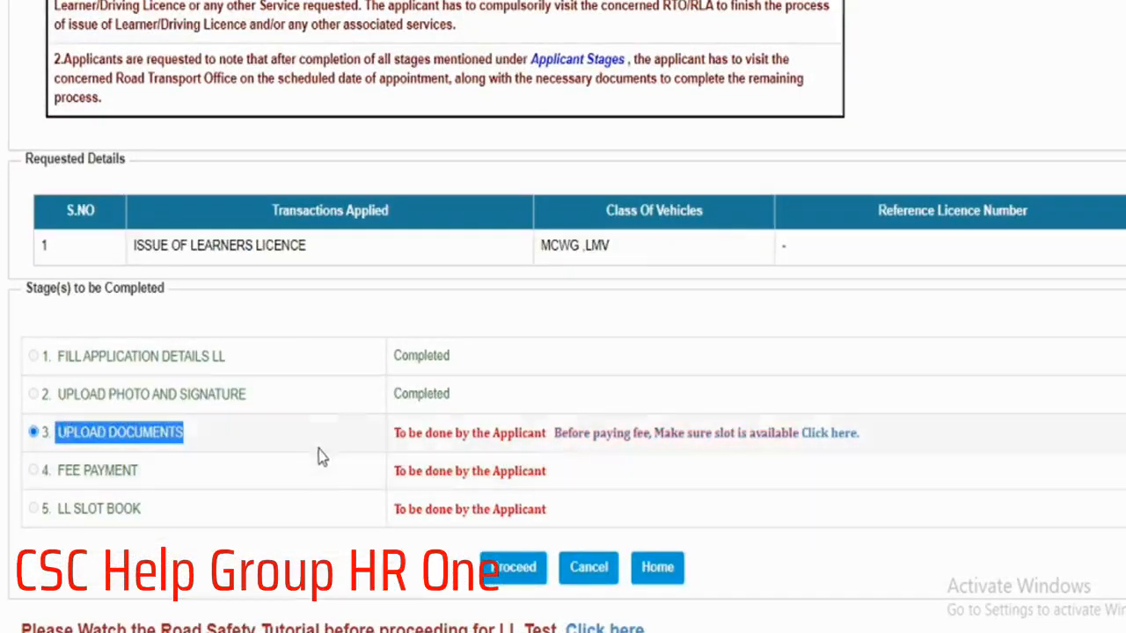
pyautogui.click(514, 591)
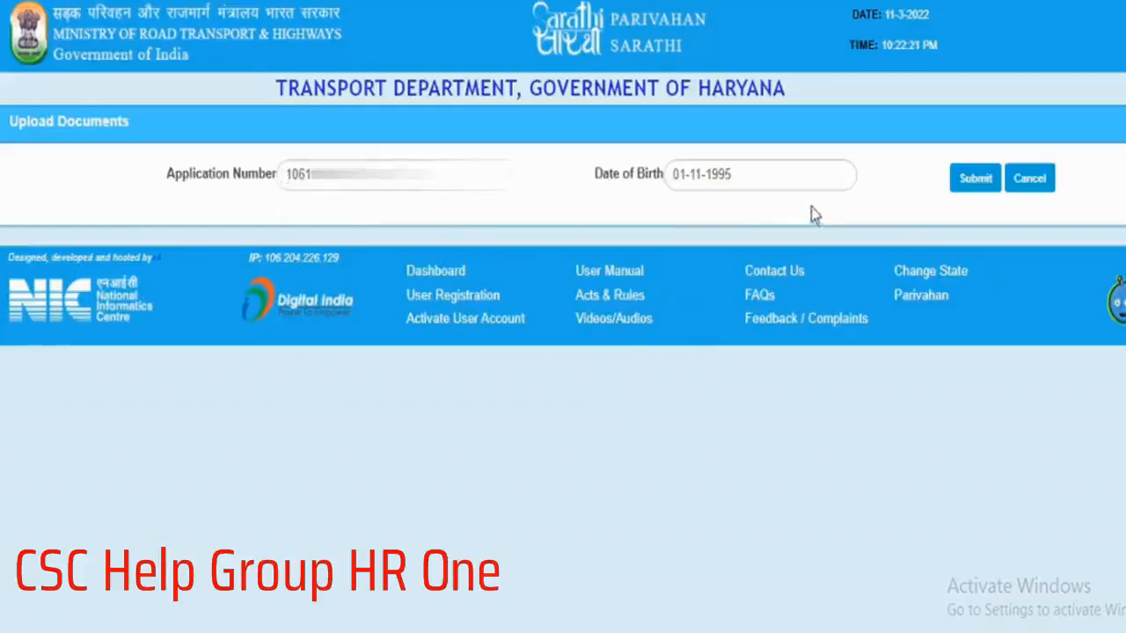
pyautogui.click(976, 183)
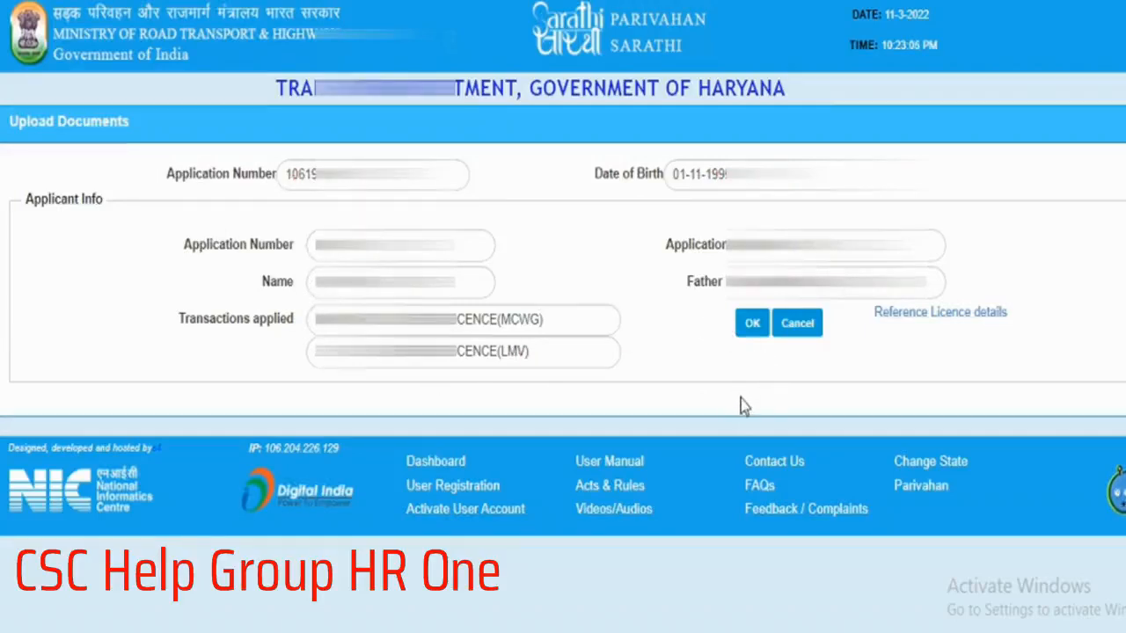
pyautogui.click(752, 324)
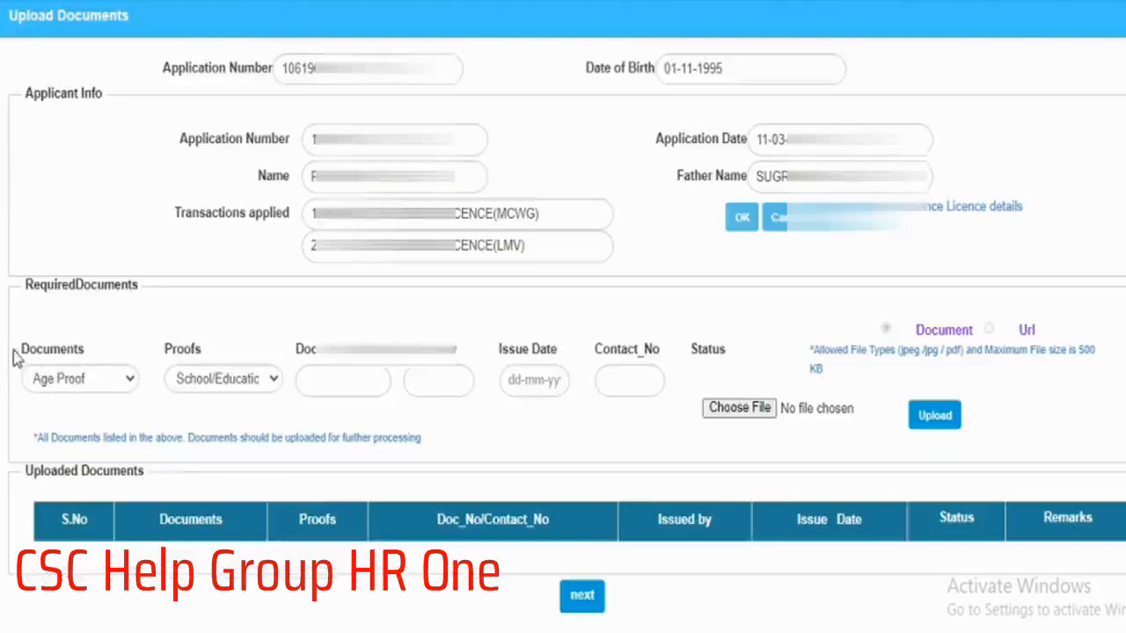
# Upload and confirm a School/Educational/Transfer Certificate as age proof and as present address proof, and continue to the application status.
pyautogui.moveTo(19, 352); pyautogui.dragTo(92, 356)
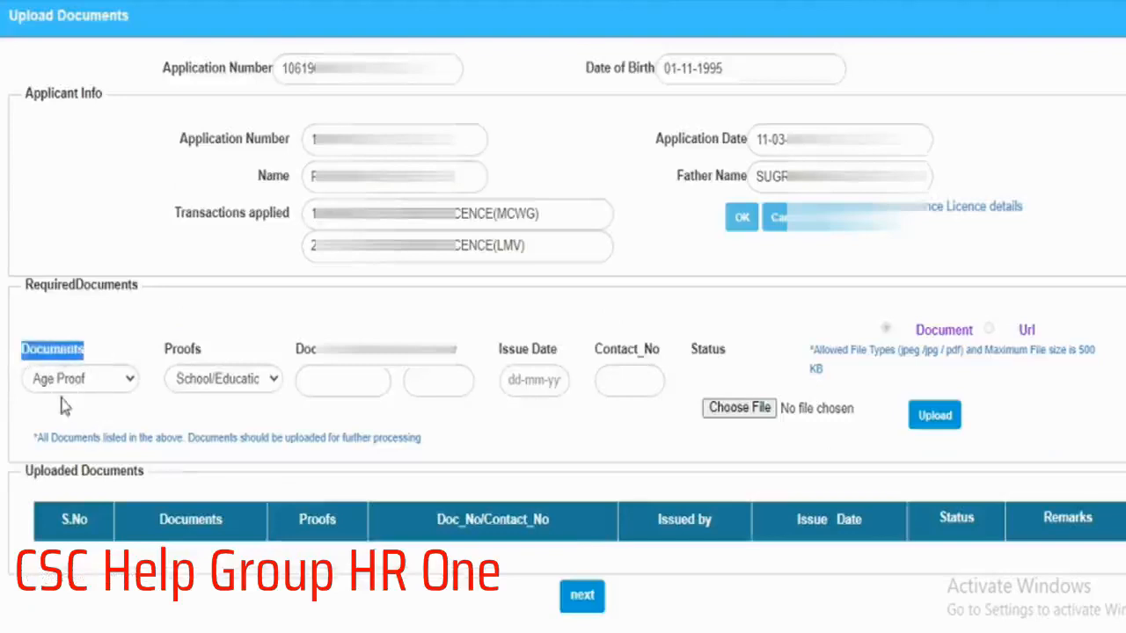
pyautogui.click(121, 316)
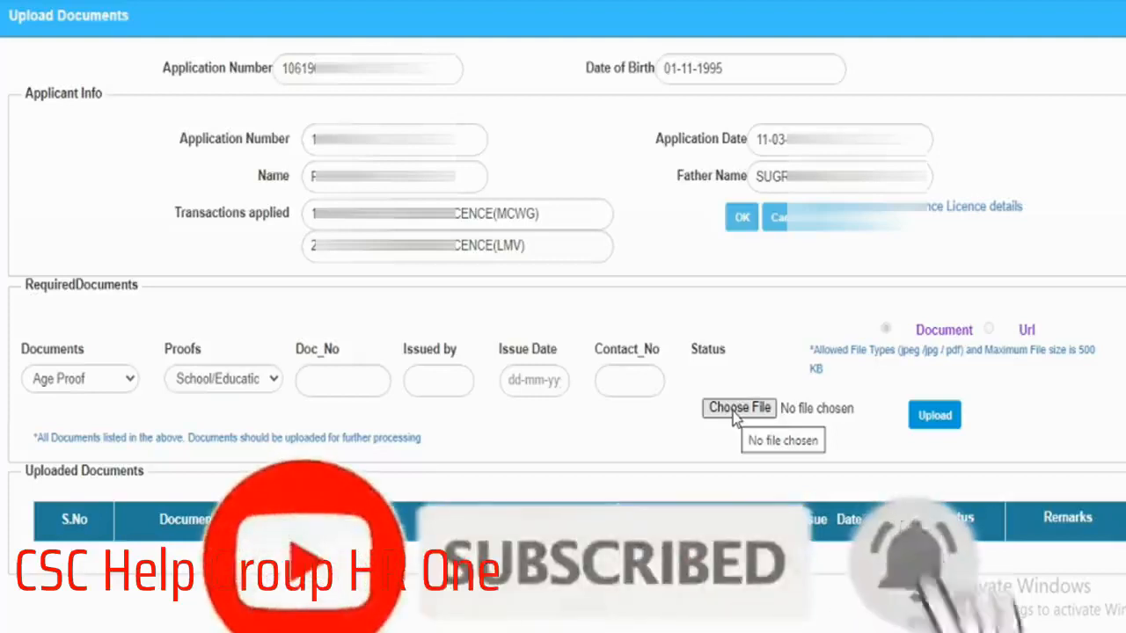
pyautogui.click(733, 410)
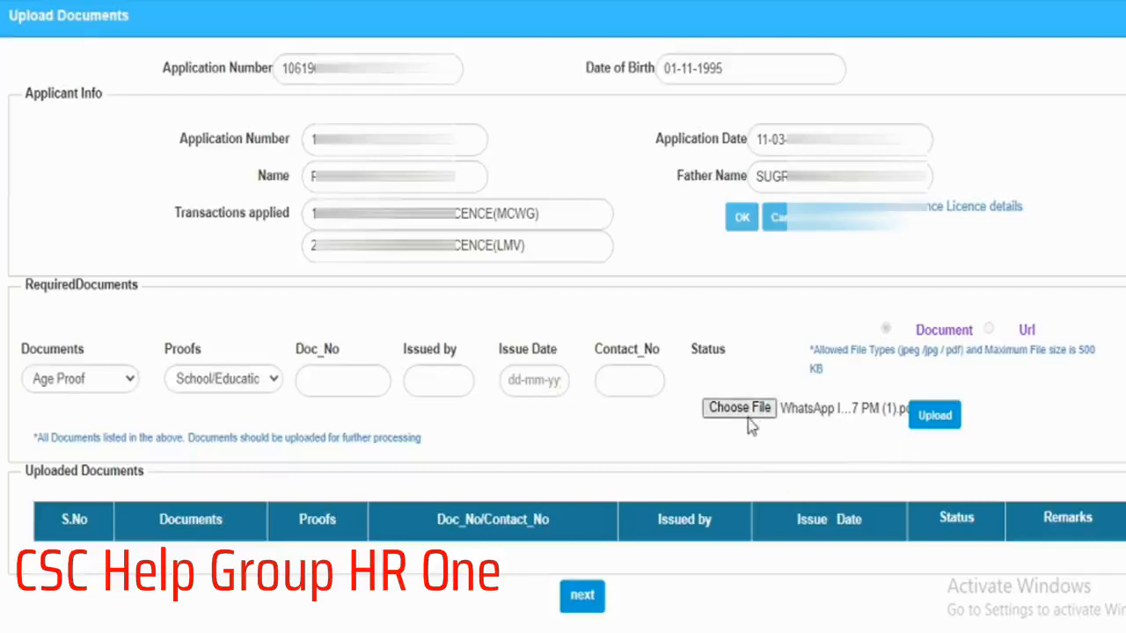
pyautogui.click(936, 420)
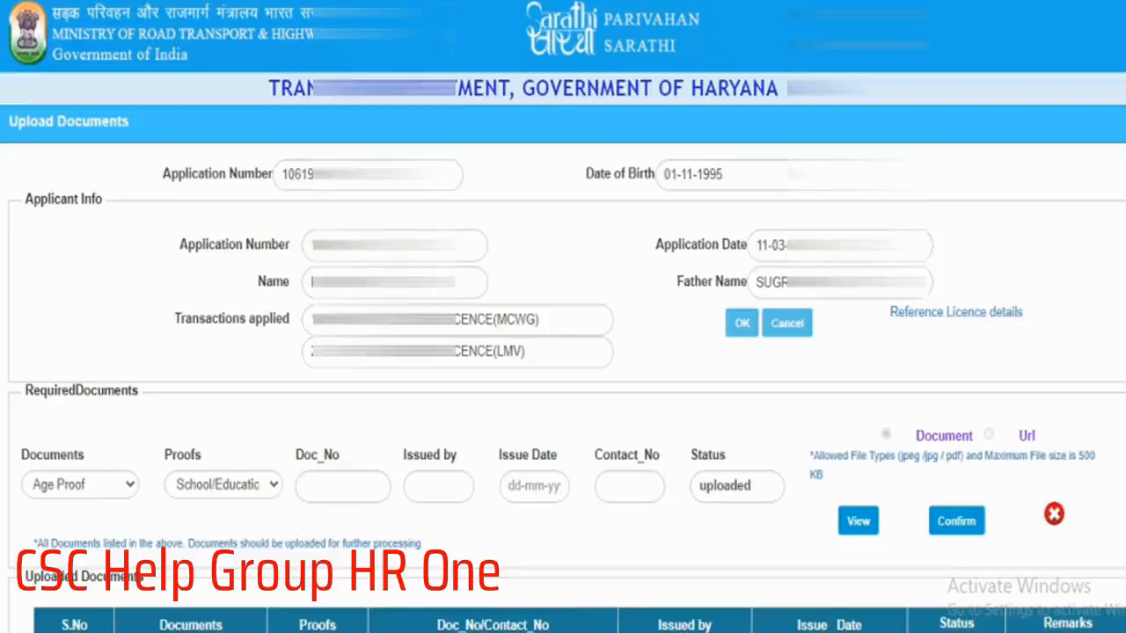
pyautogui.scroll(-1, 698, 422)
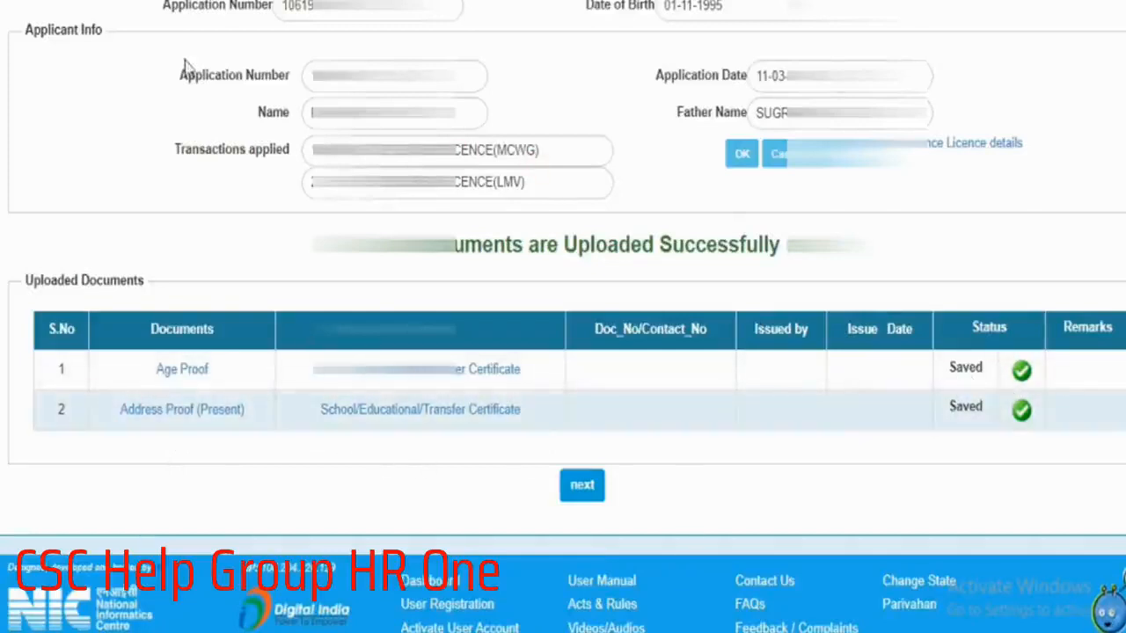
pyautogui.click(579, 500)
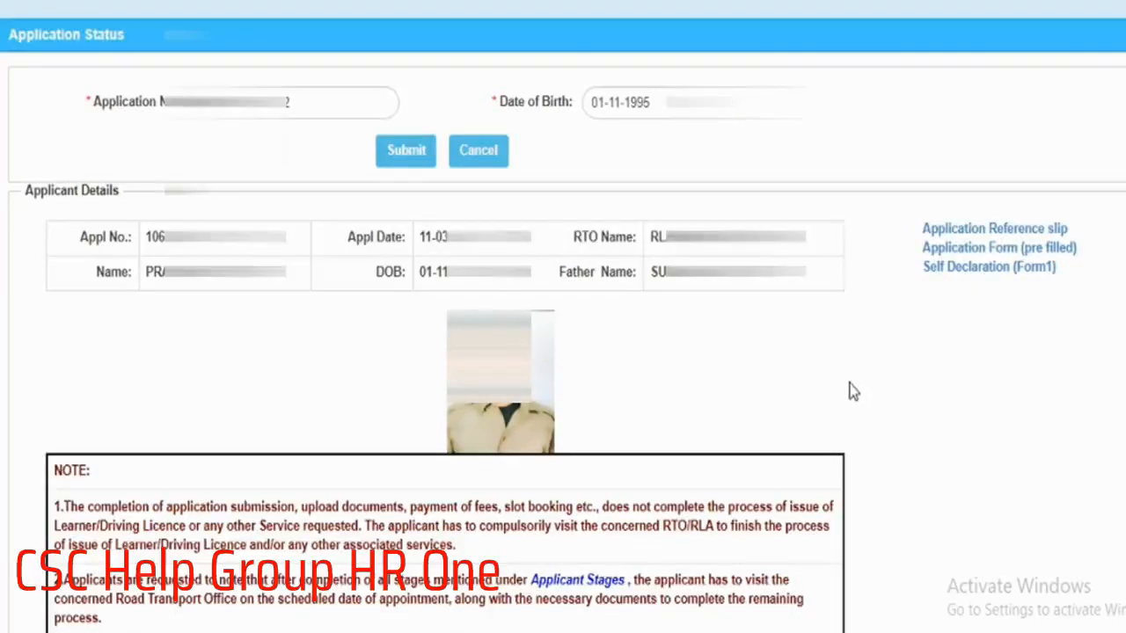
# Proceed to the Fee Payment stage of the learner's licence application.
pyautogui.scroll(-3, 853, 391)
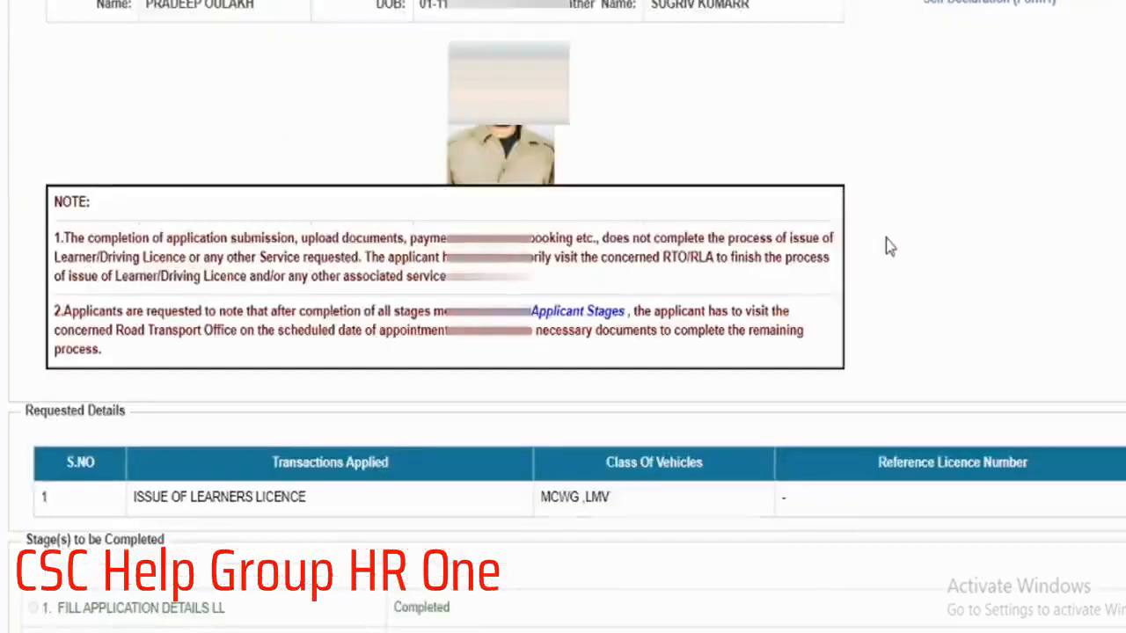
pyautogui.scroll(-4, 855, 241)
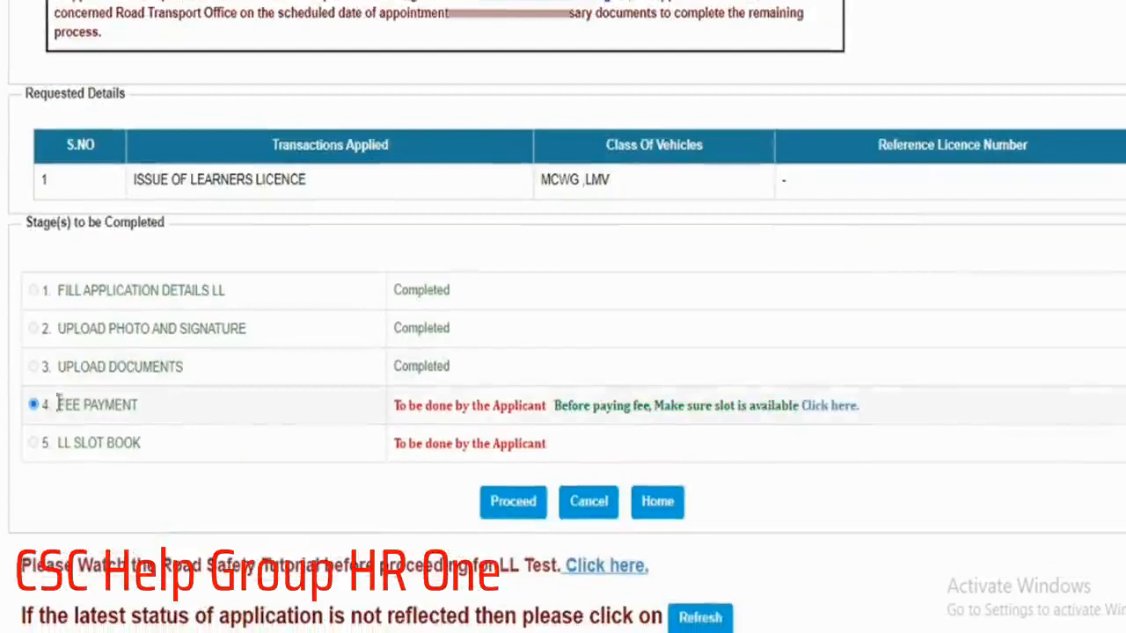
pyautogui.moveTo(54, 405); pyautogui.dragTo(136, 405)
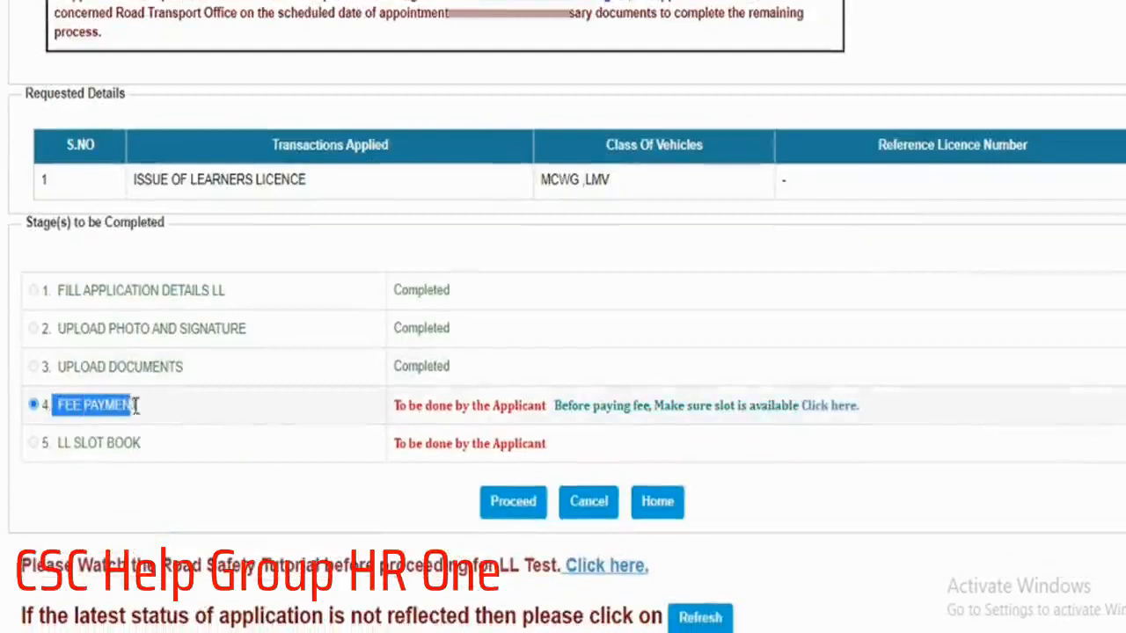
pyautogui.click(512, 509)
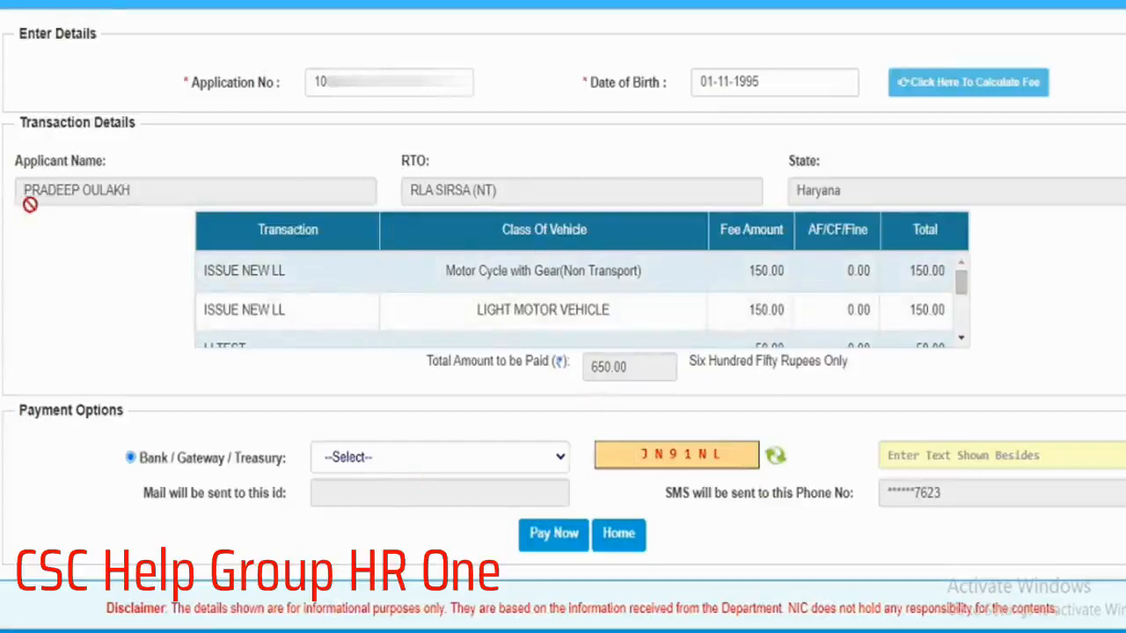
# Check the application number, date of birth and fee breakdown down to the grand total.
pyautogui.doubleClick(314, 81)
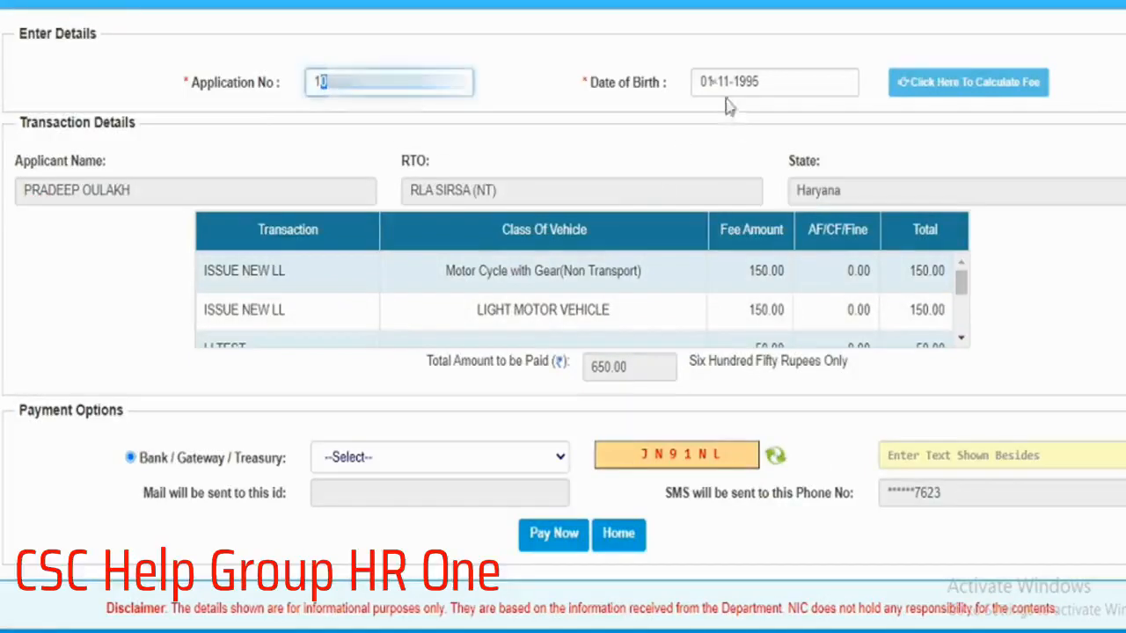
pyautogui.click(702, 81)
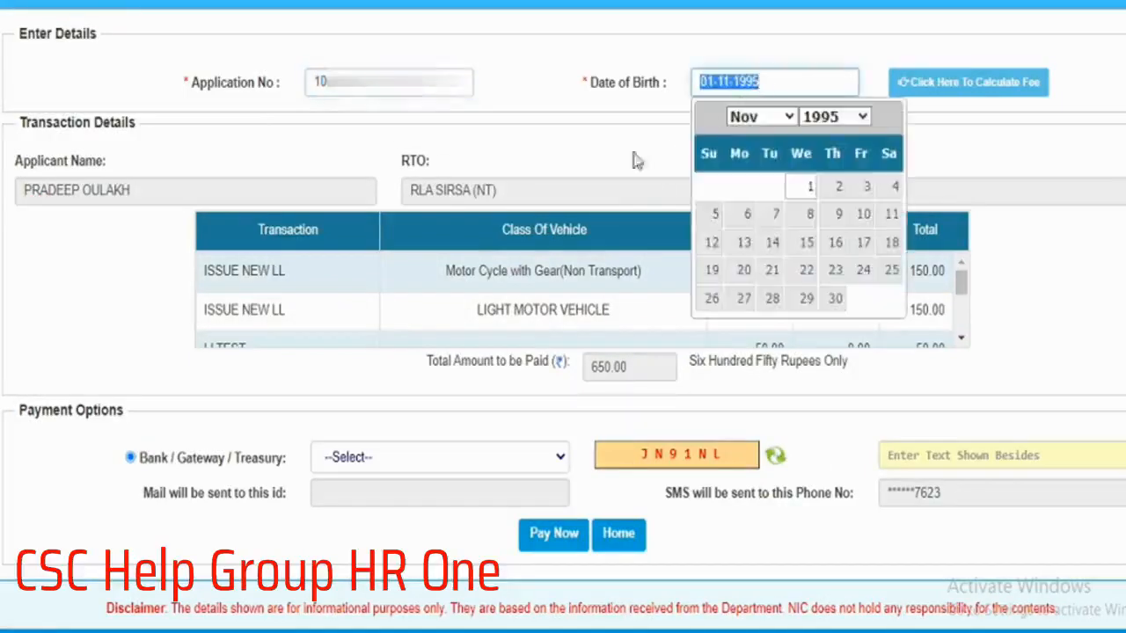
pyautogui.click(41, 245)
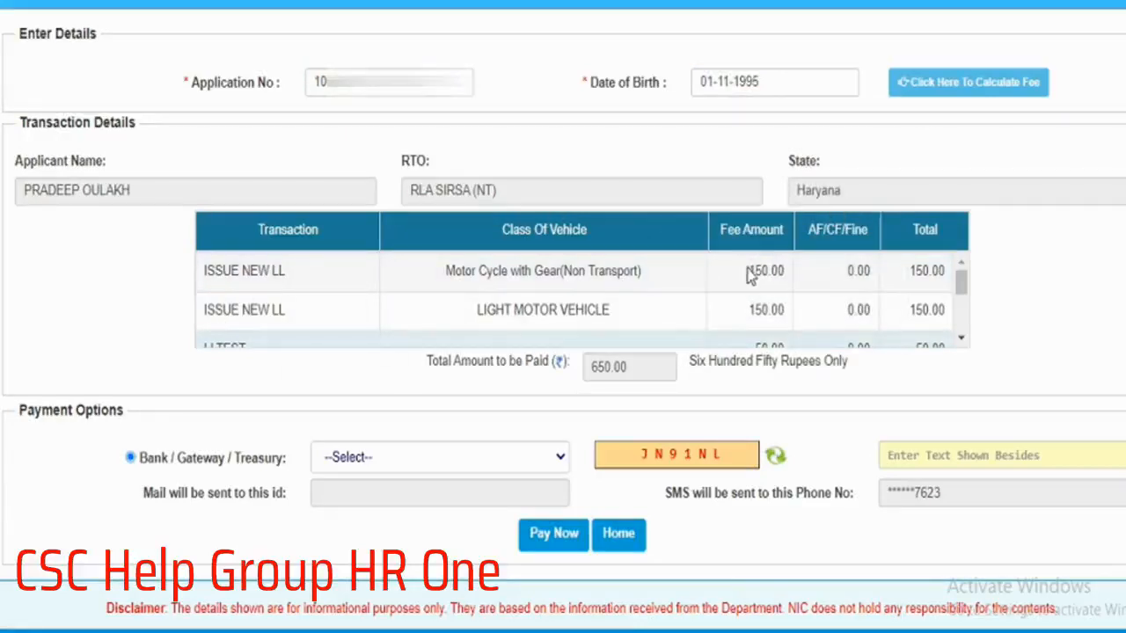
pyautogui.moveTo(748, 272); pyautogui.dragTo(778, 275)
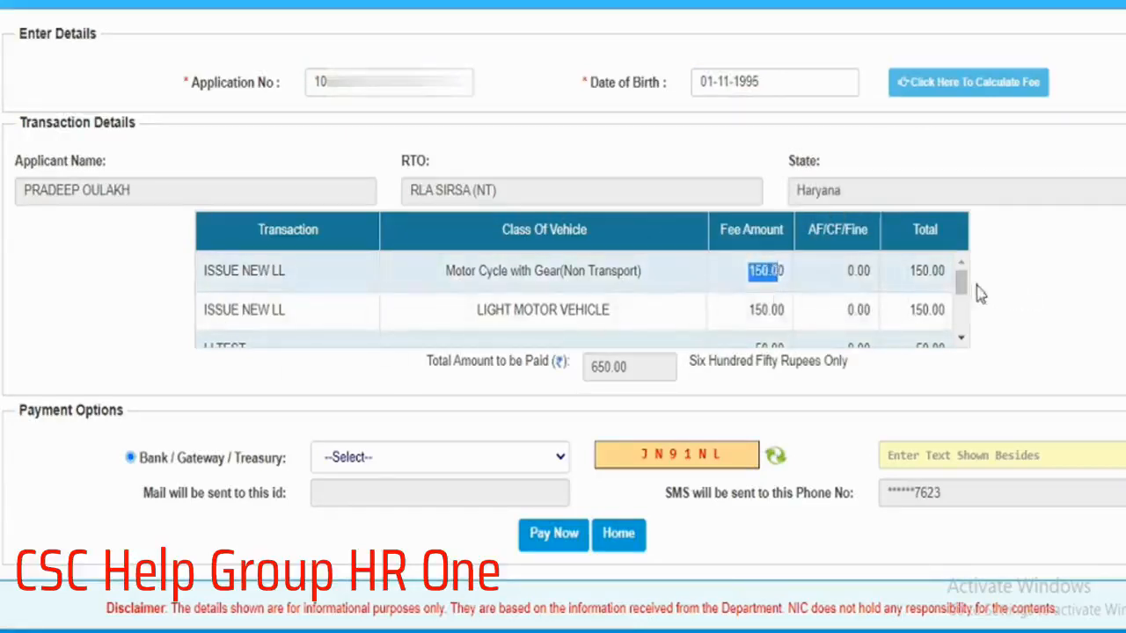
pyautogui.moveTo(963, 286); pyautogui.dragTo(939, 332)
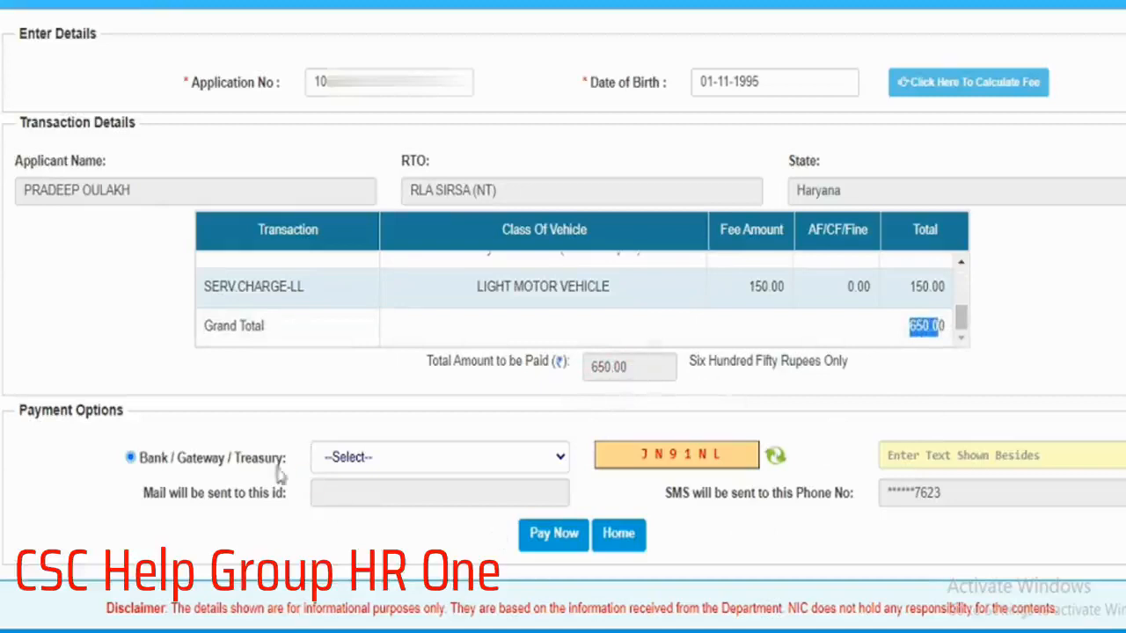
# Select SBIeGRAS as the bank/gateway and enter the captcha text for the fee payment.
pyautogui.click(554, 462)
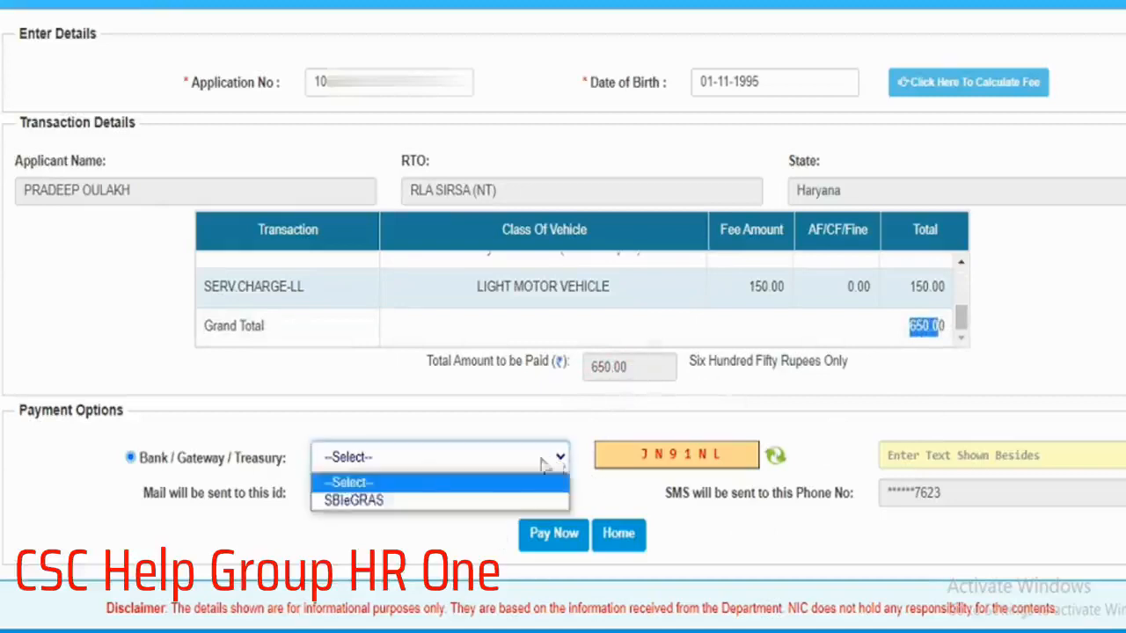
pyautogui.click(369, 503)
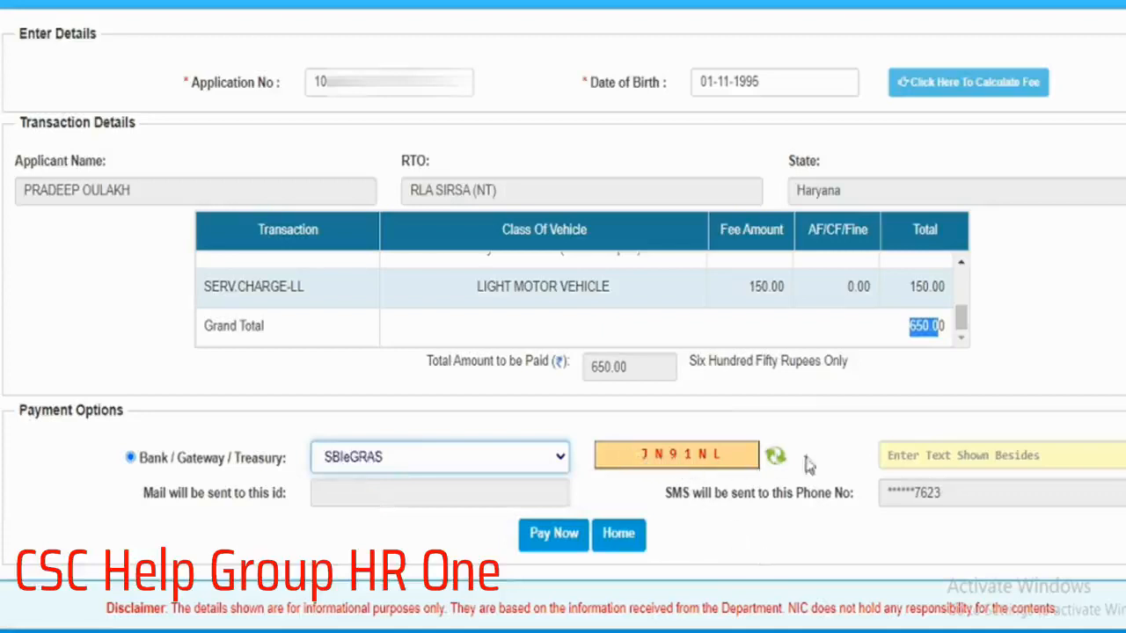
pyautogui.click(938, 454)
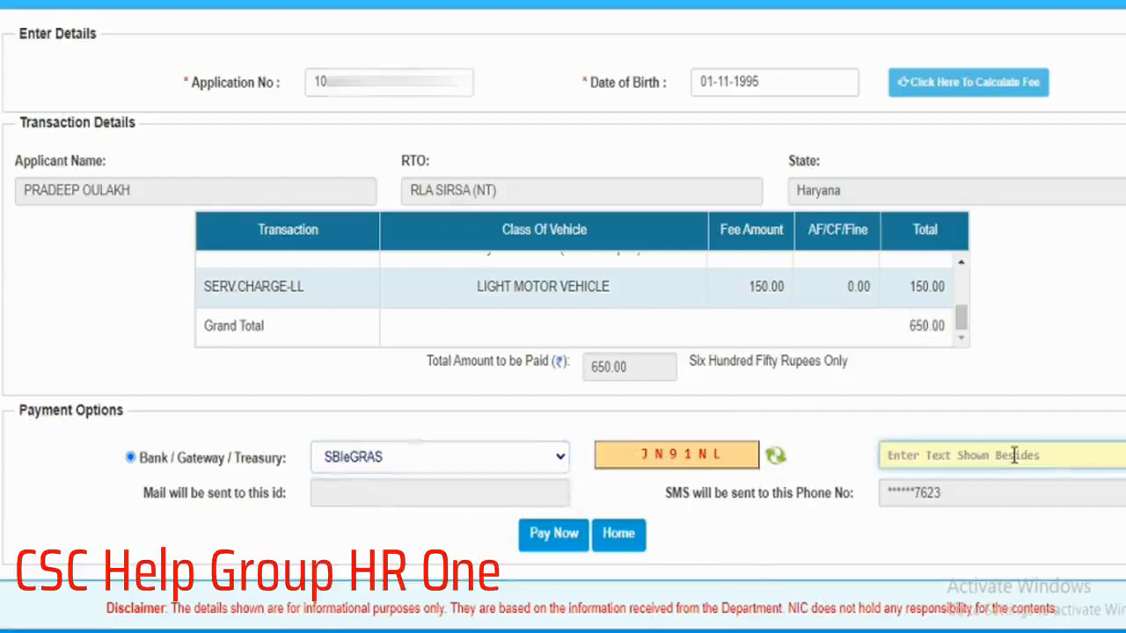
pyautogui.write('j')
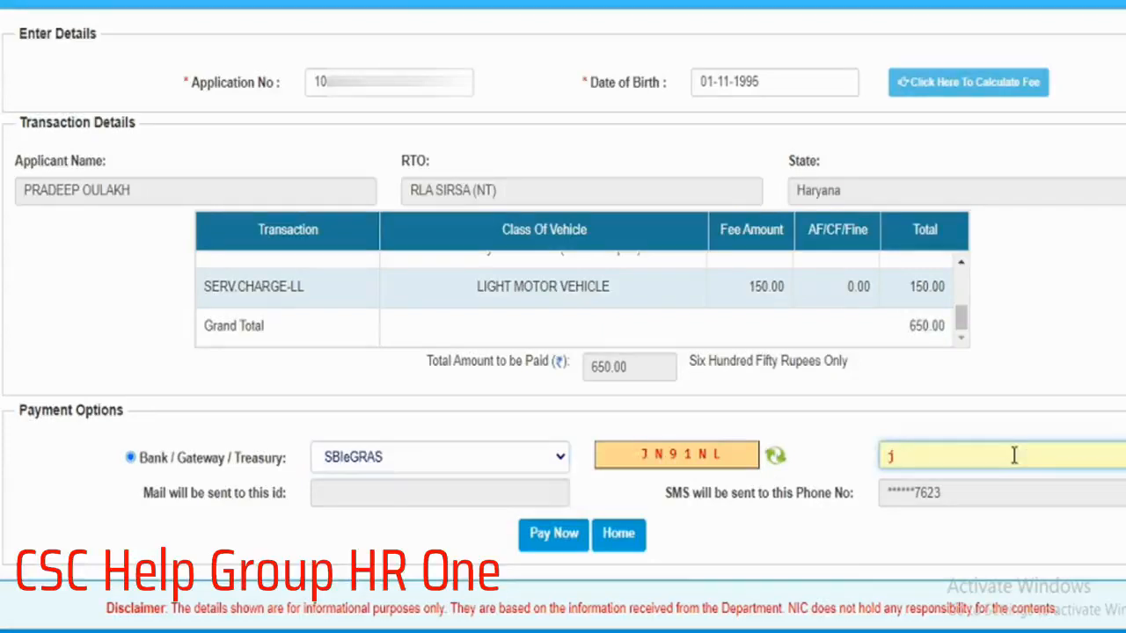
pyautogui.press('BackSpace')
pyautogui.write('JN91NL')
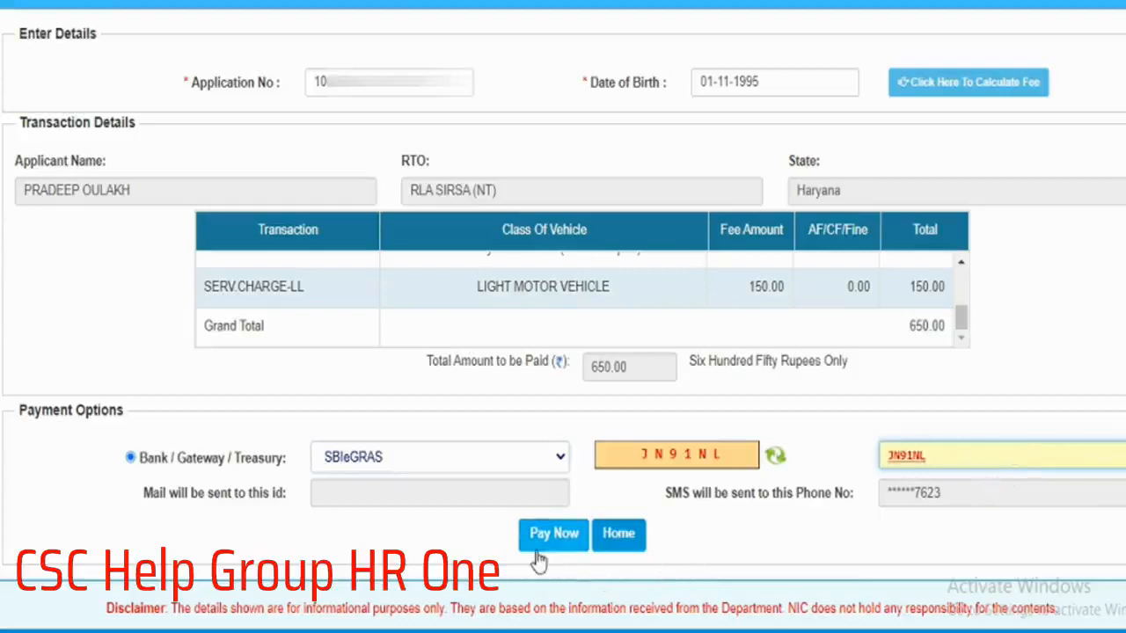
pyautogui.click(711, 541)
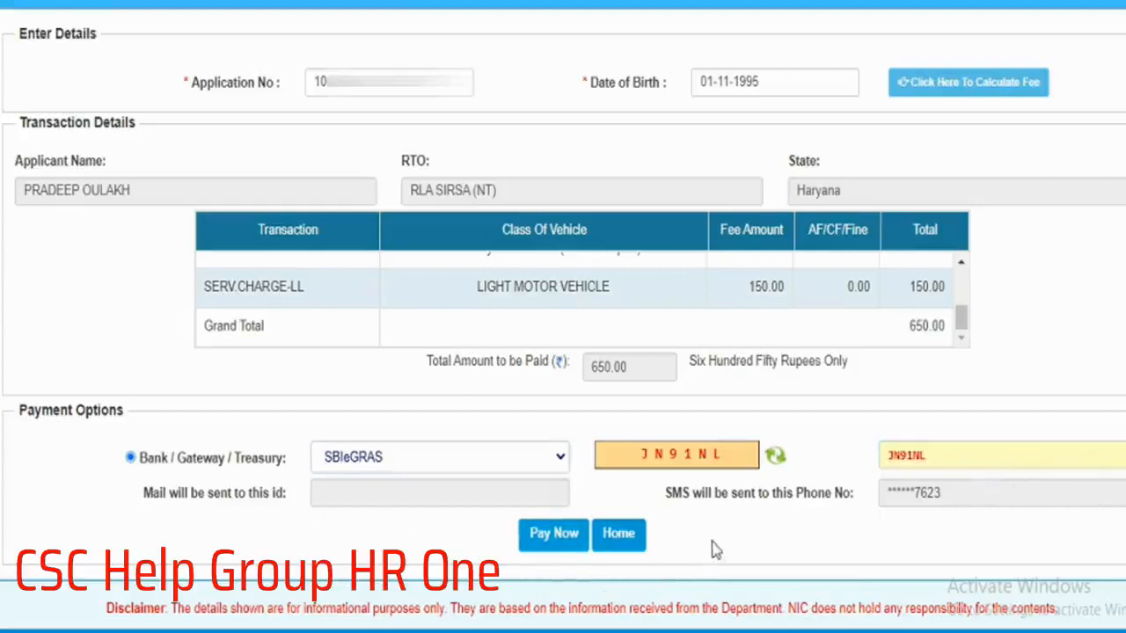